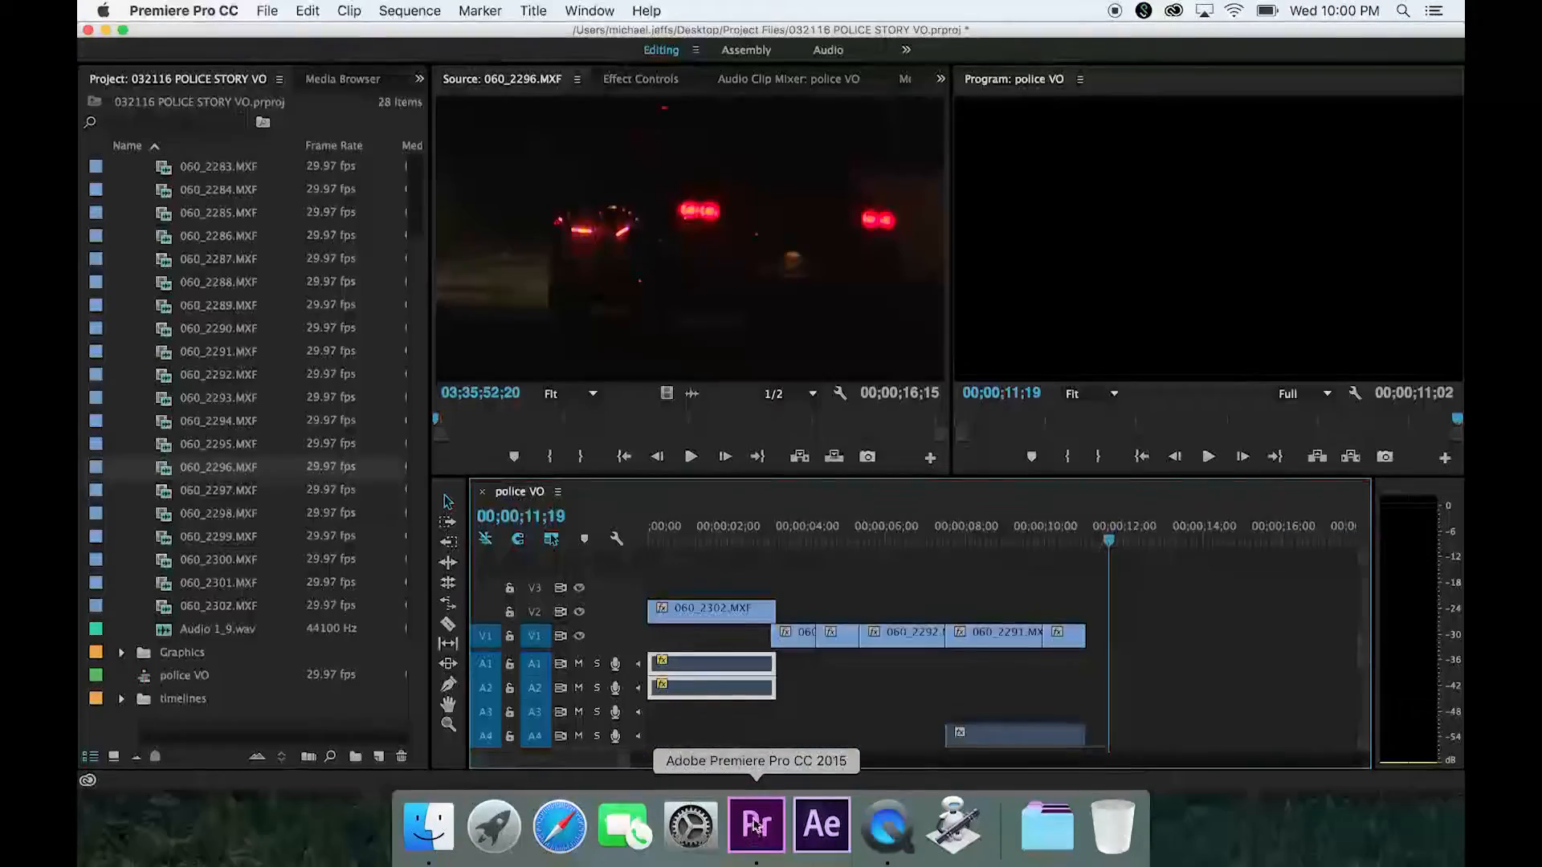
# Review the police VO sequence by scrubbing it and playing it from the start
pyautogui.click(652, 540)
pyautogui.moveTo(652, 539); pyautogui.dragTo(994, 560)
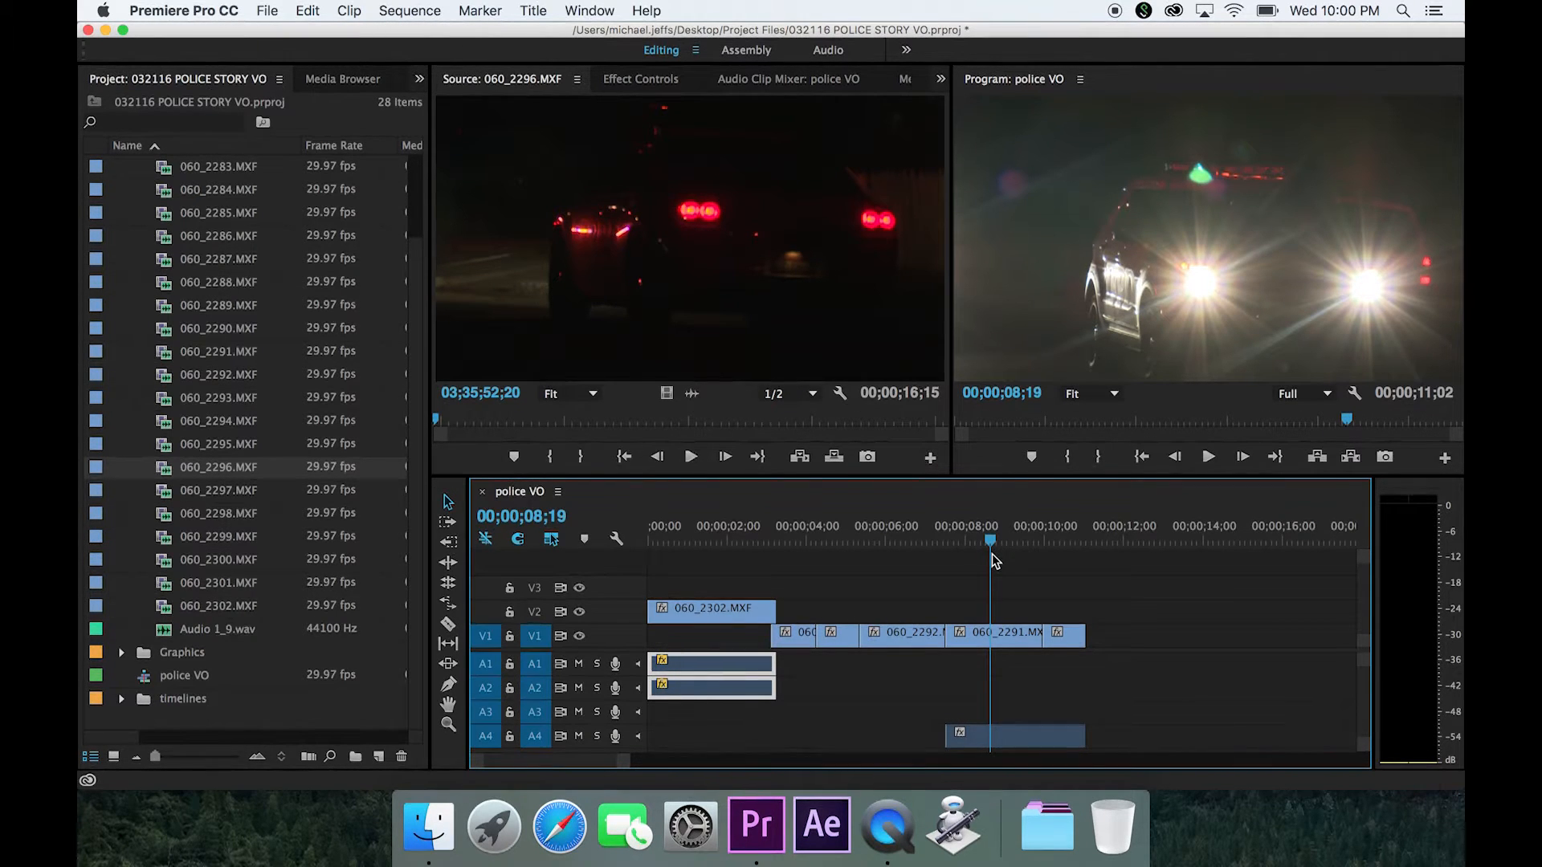
pyautogui.moveTo(710, 543); pyautogui.dragTo(604, 554)
pyautogui.press('space')
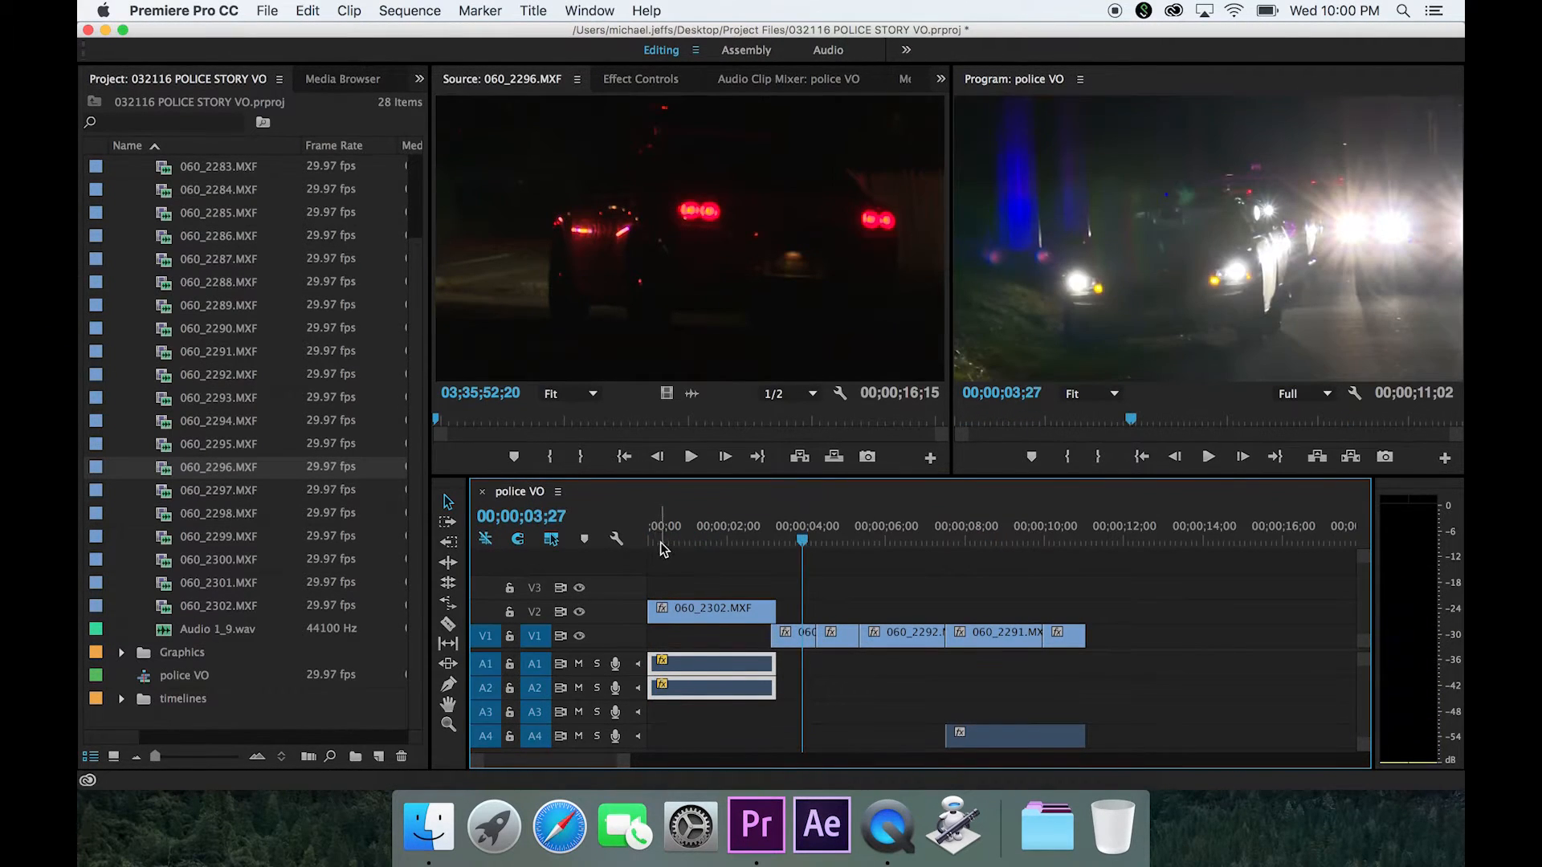
pyautogui.click(648, 545)
pyautogui.press('space')
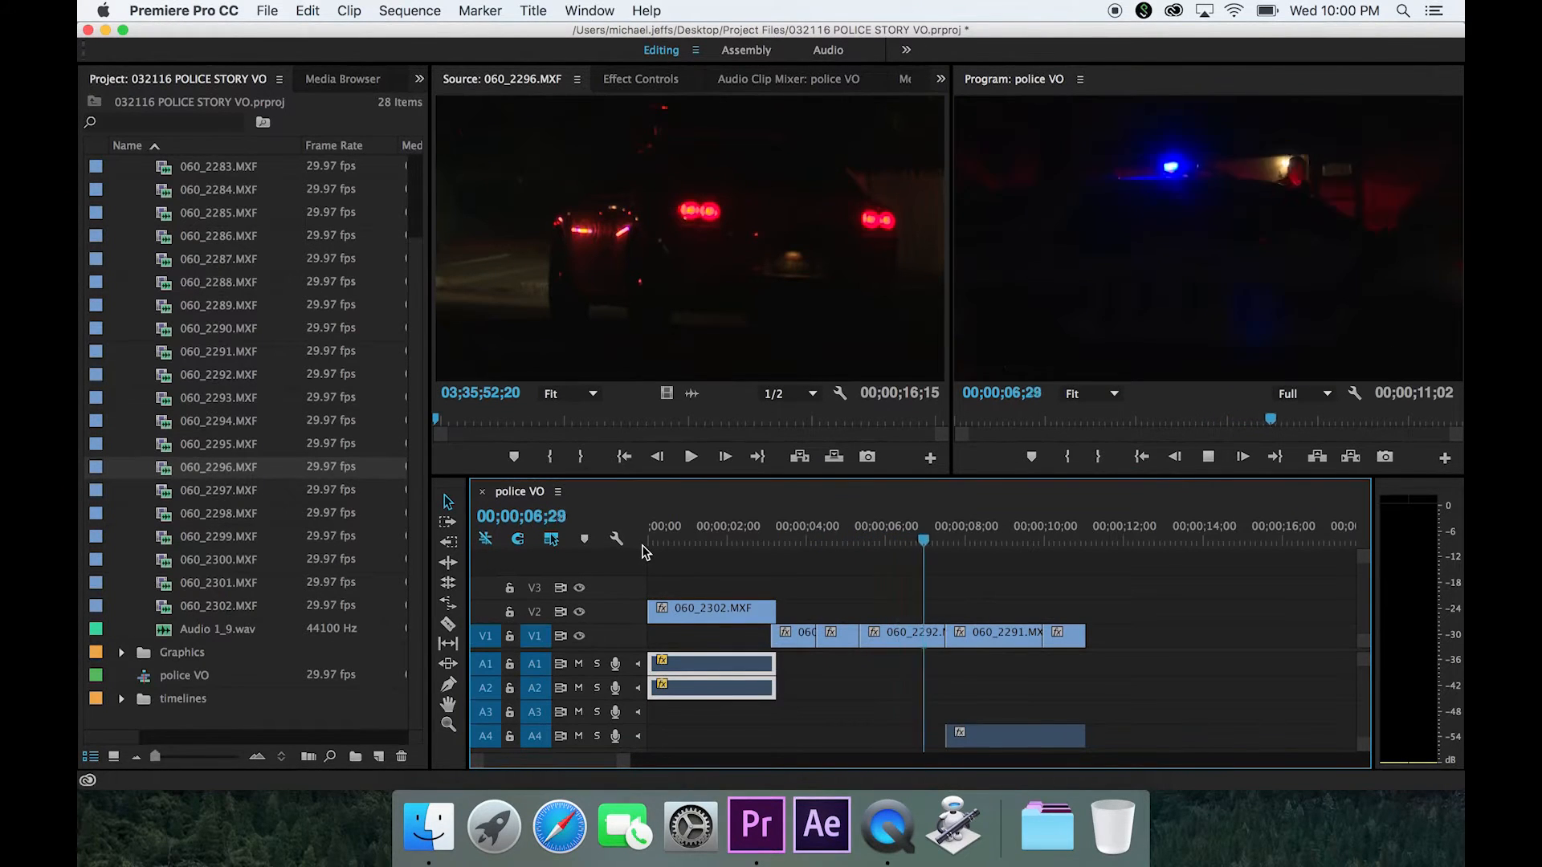
pyautogui.press('space')
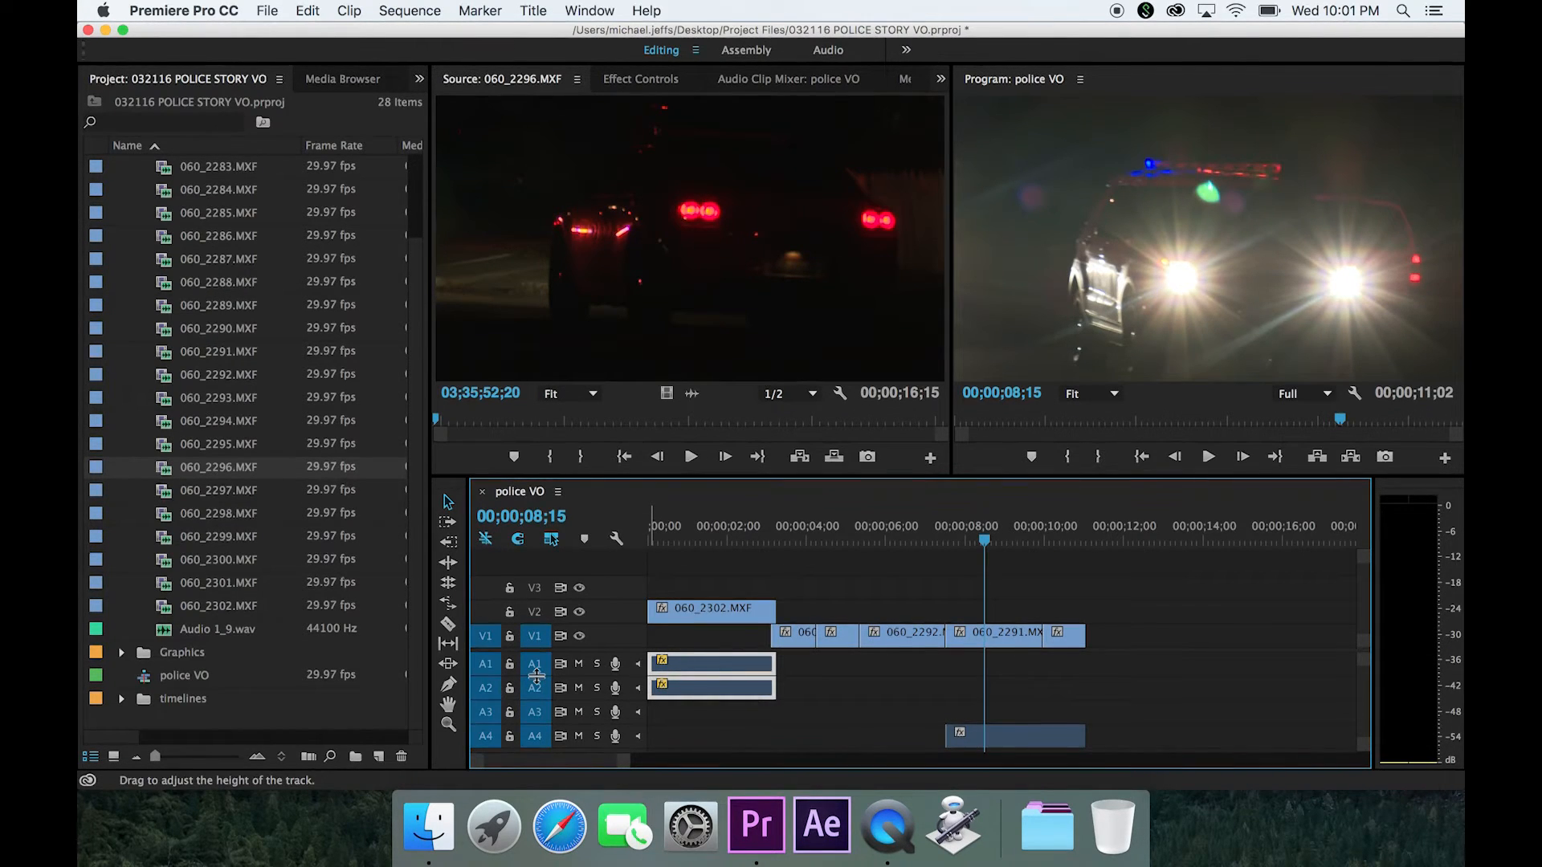
# Increase the heights of audio tracks A1 and A2 so their waveforms can be seen
pyautogui.moveTo(536, 675); pyautogui.dragTo(537, 696)
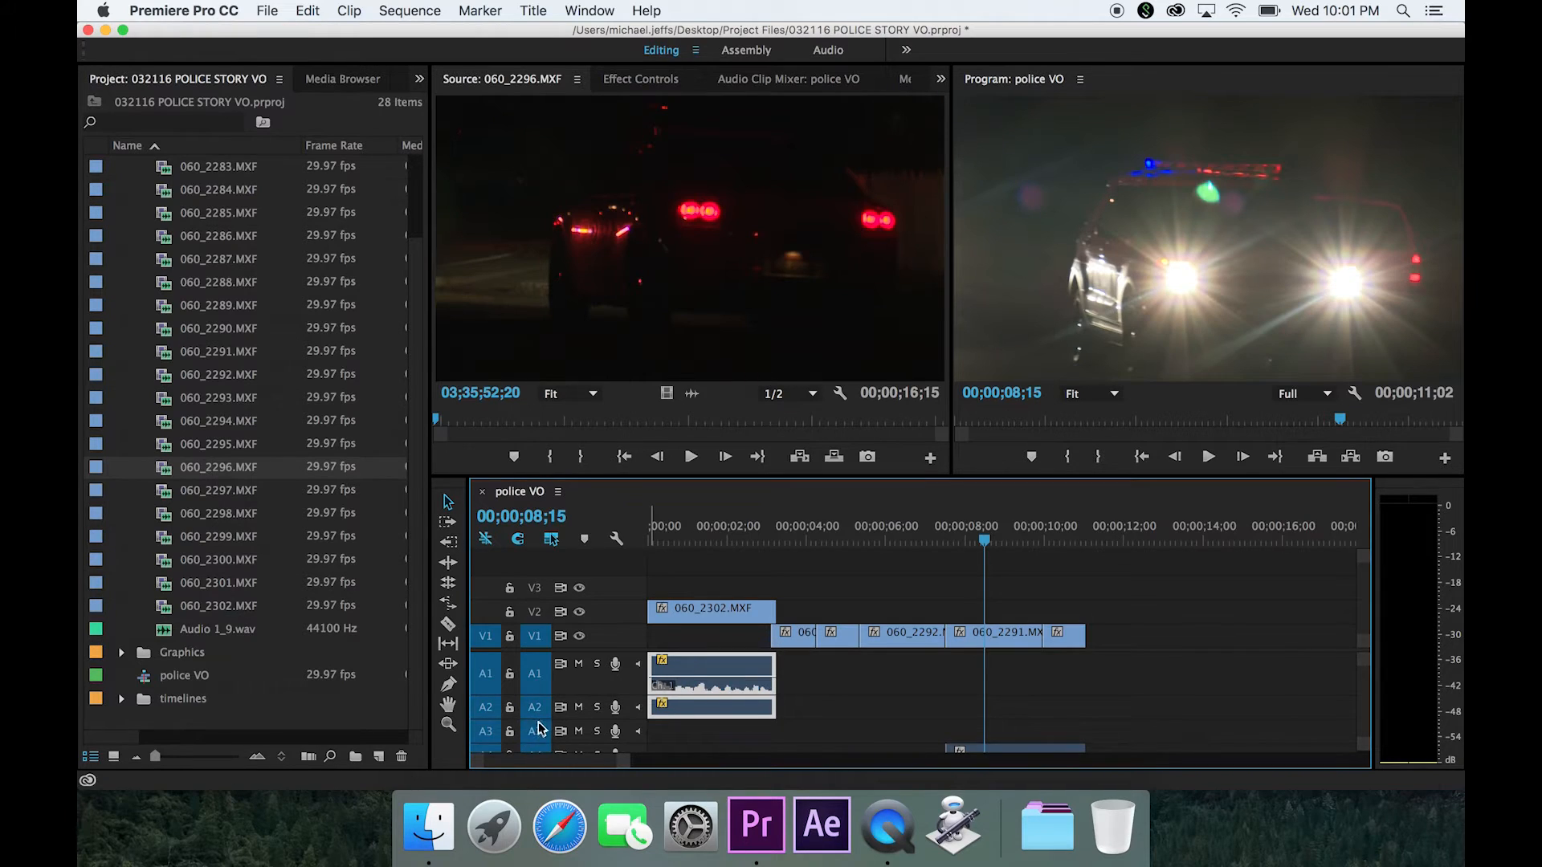
pyautogui.moveTo(538, 719); pyautogui.dragTo(548, 745)
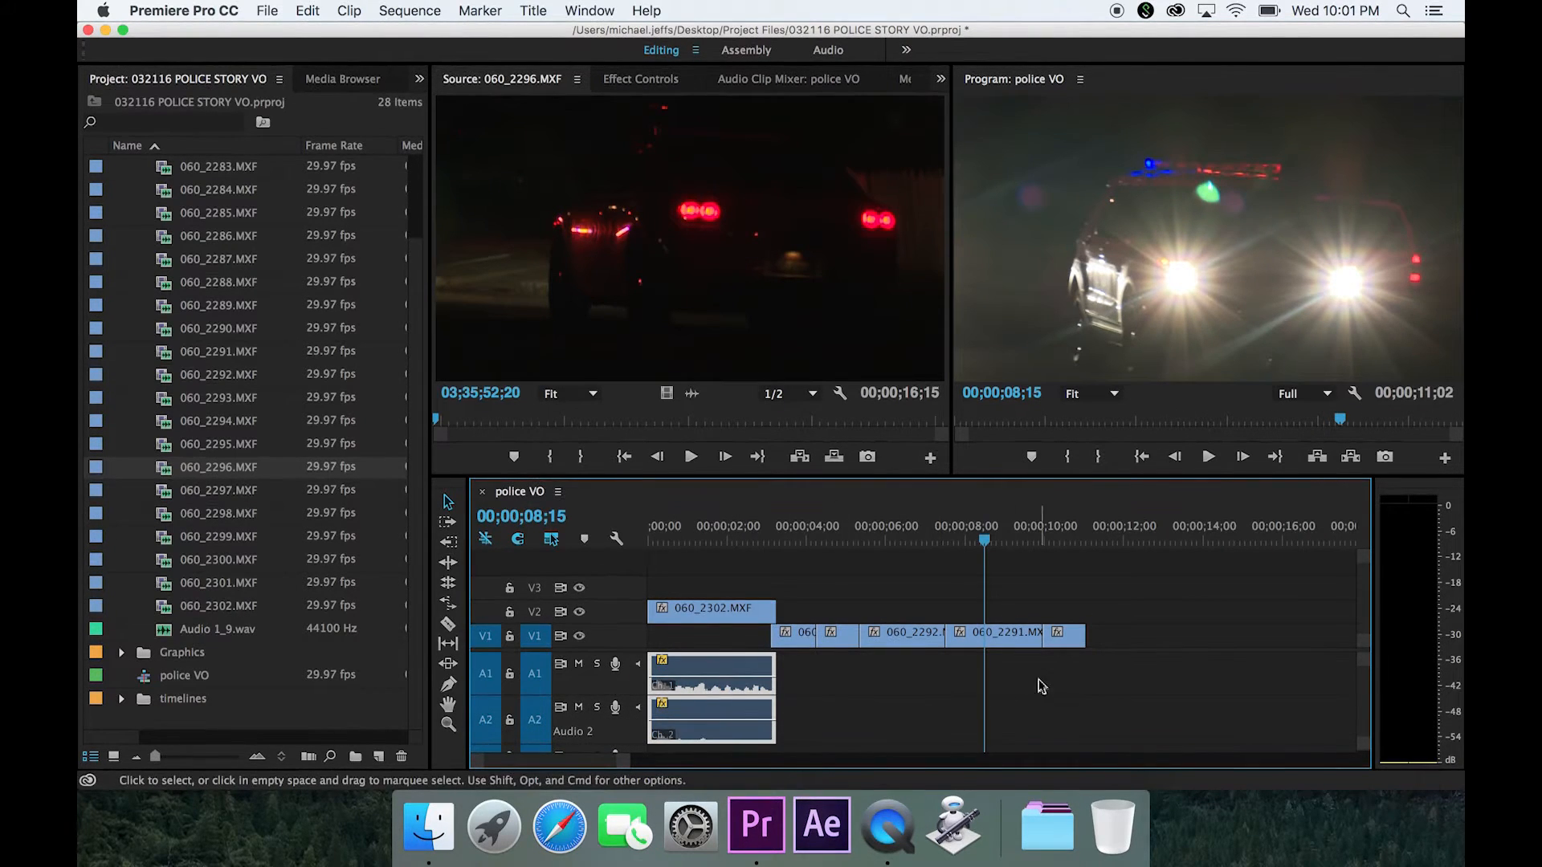
pyautogui.scroll(-3, 890, 691)
pyautogui.scroll(3, 892, 694)
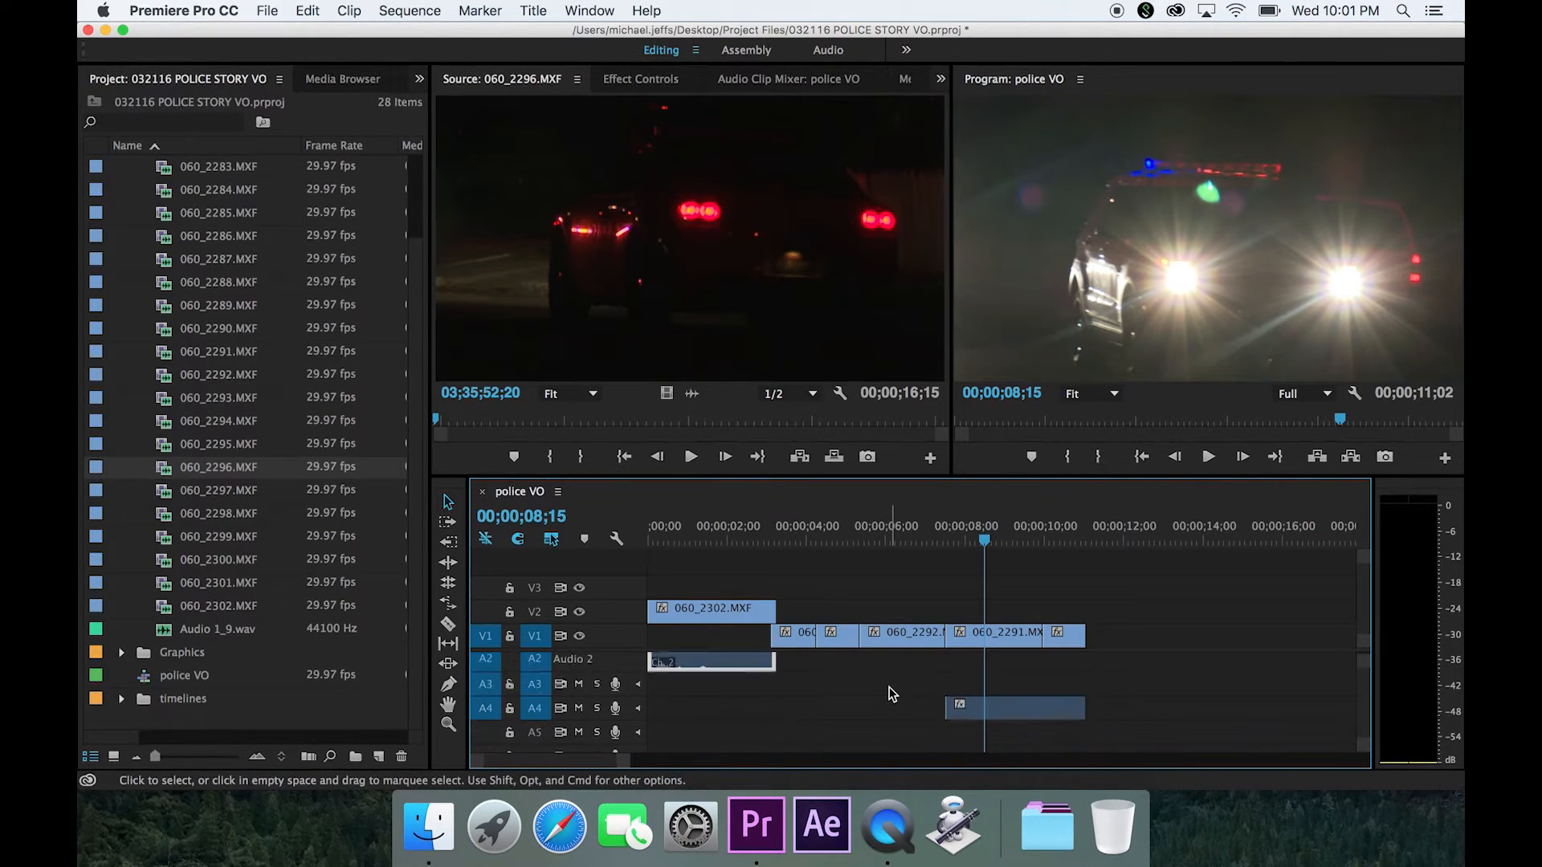
pyautogui.scroll(-3, 889, 694)
pyautogui.scroll(3, 890, 694)
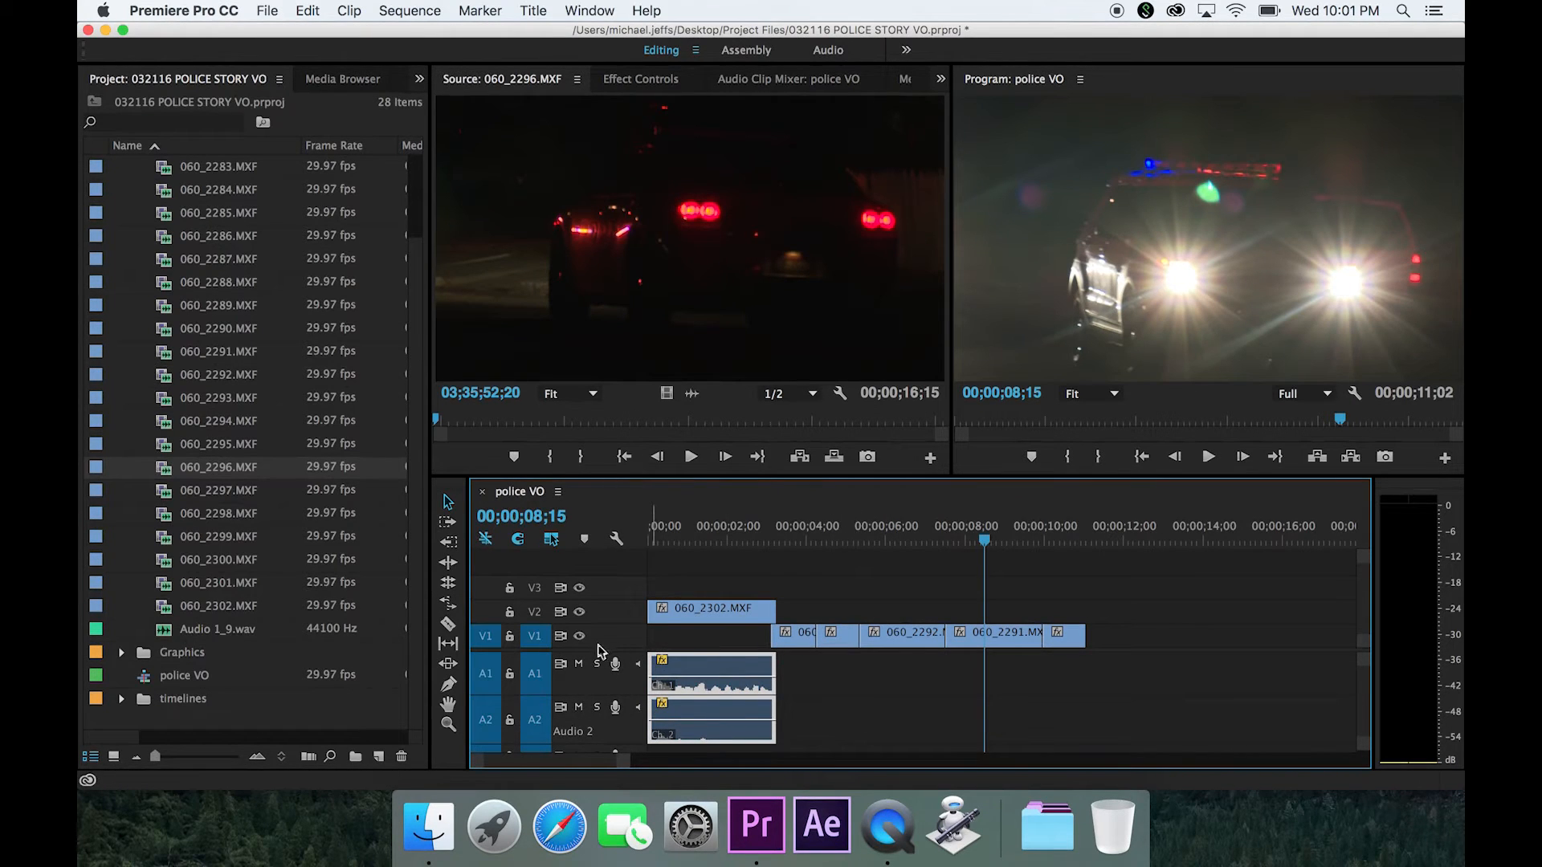
# Give the audio tracks more room in the timeline and make tracks A1 and A2 slightly taller
pyautogui.moveTo(591, 649); pyautogui.dragTo(599, 602)
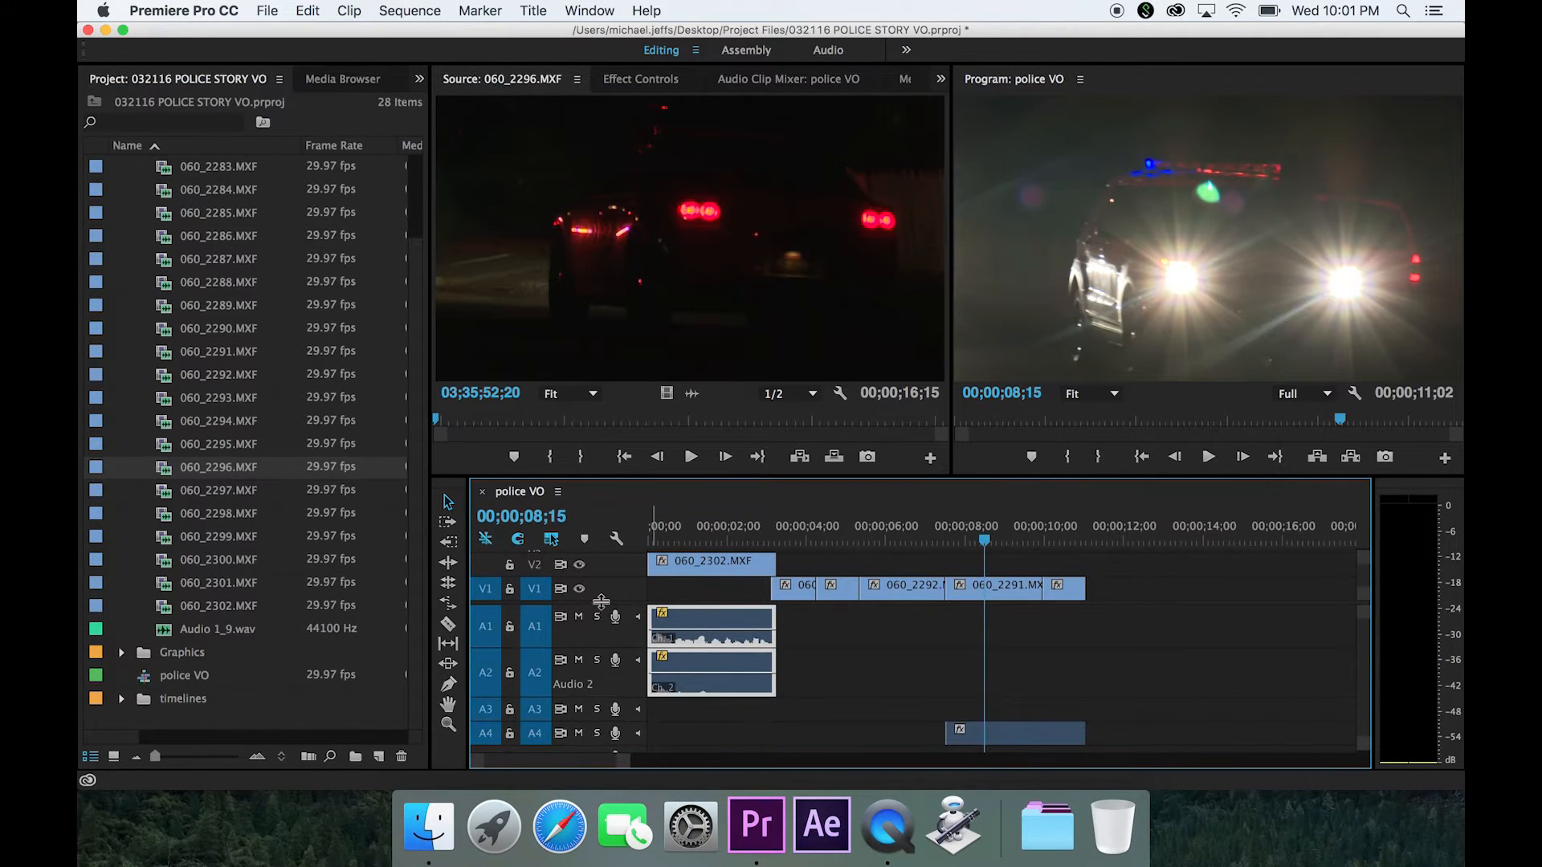
pyautogui.scroll(2, 678, 588)
pyautogui.scroll(-2, 678, 588)
pyautogui.scroll(2, 678, 588)
pyautogui.scroll(-2, 677, 581)
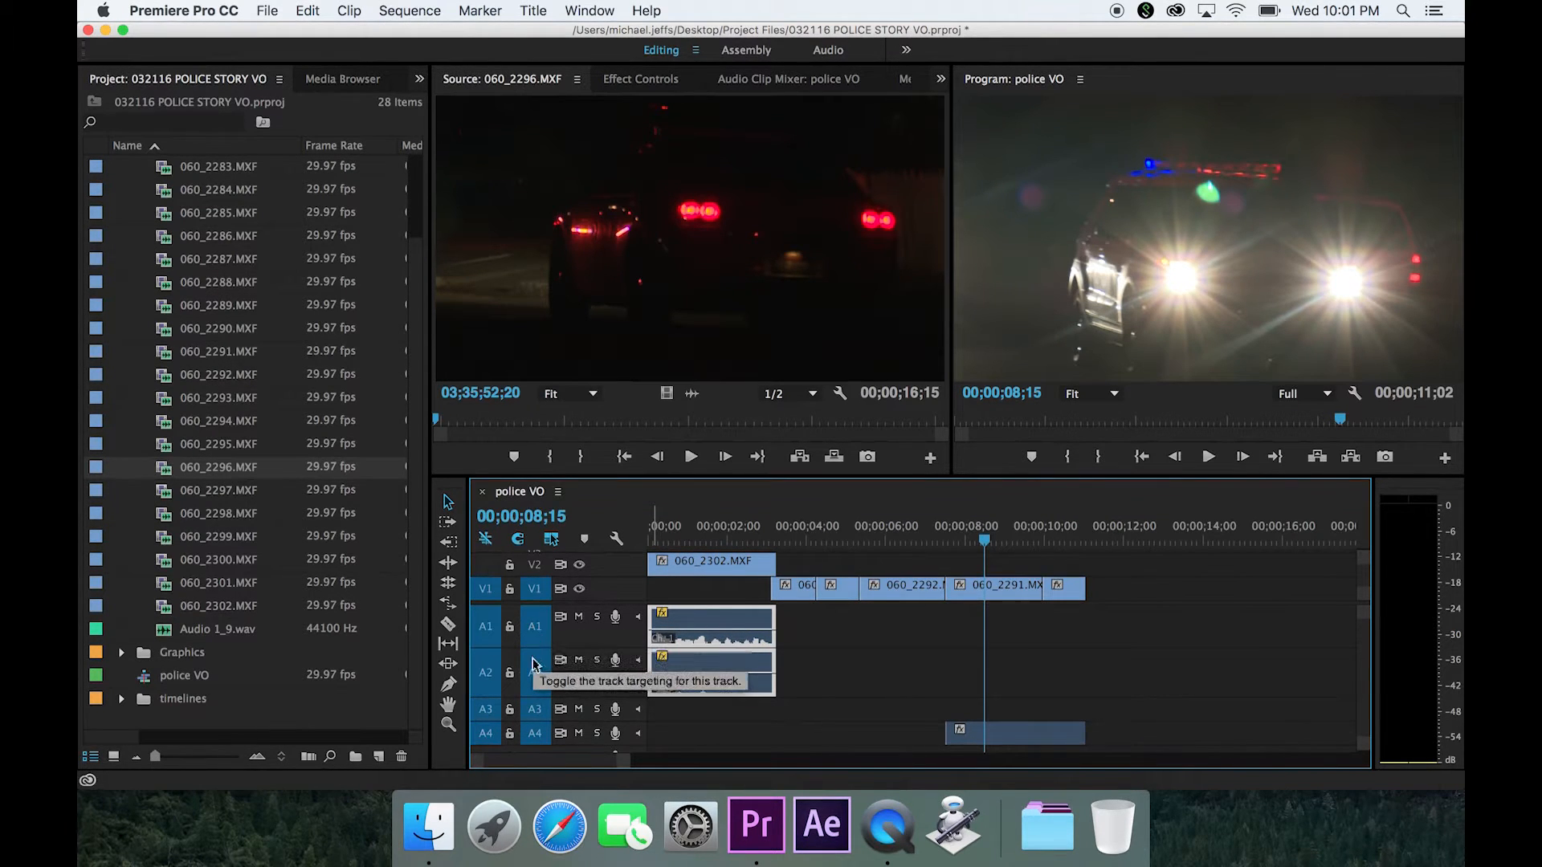
pyautogui.scroll(2, 538, 634)
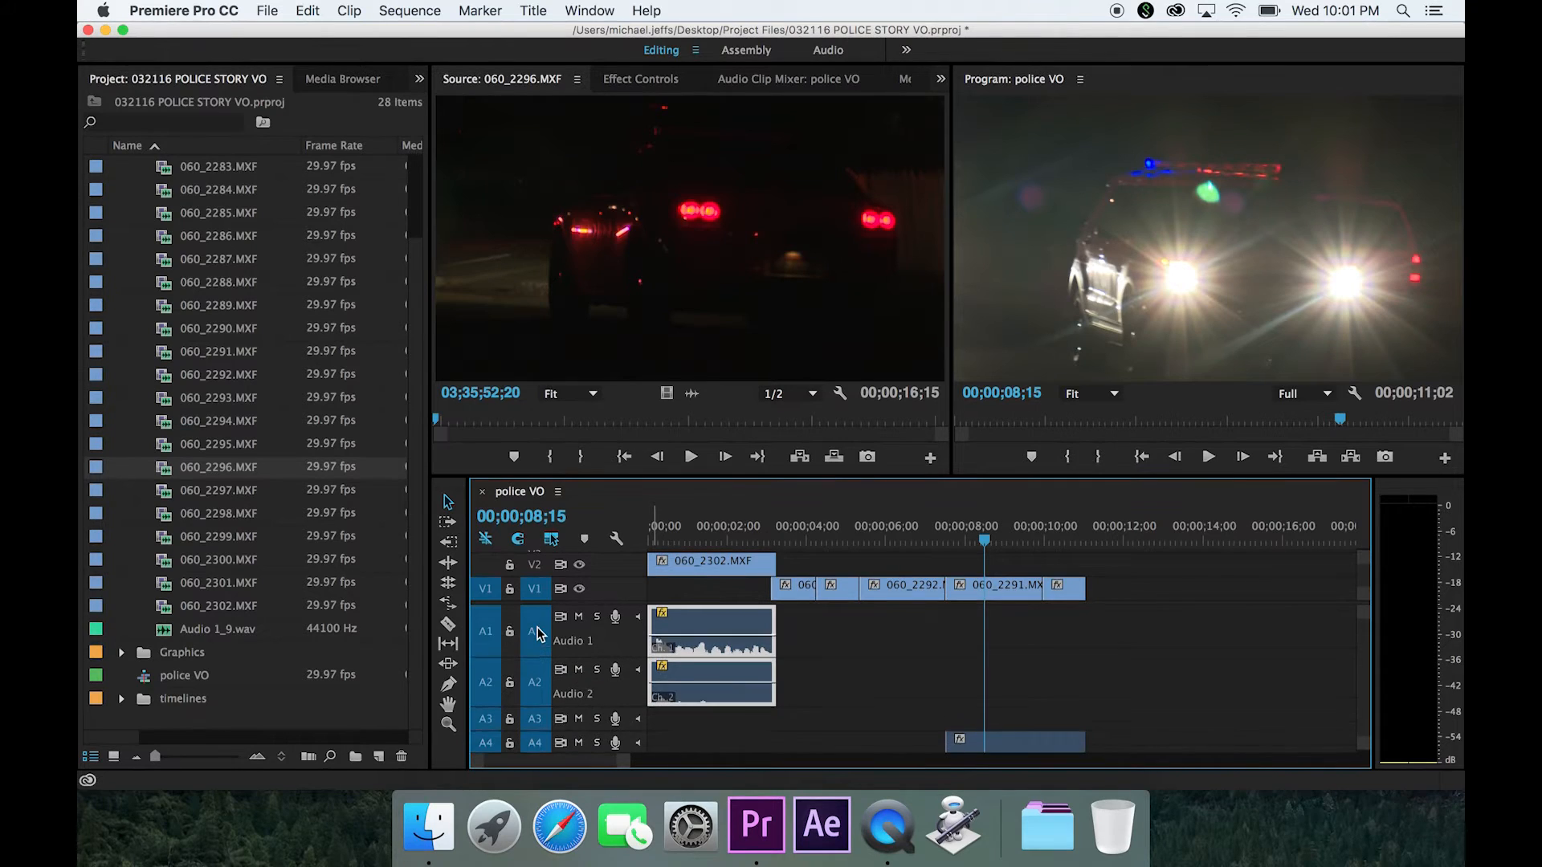
pyautogui.scroll(4, 537, 634)
pyautogui.scroll(-6, 538, 634)
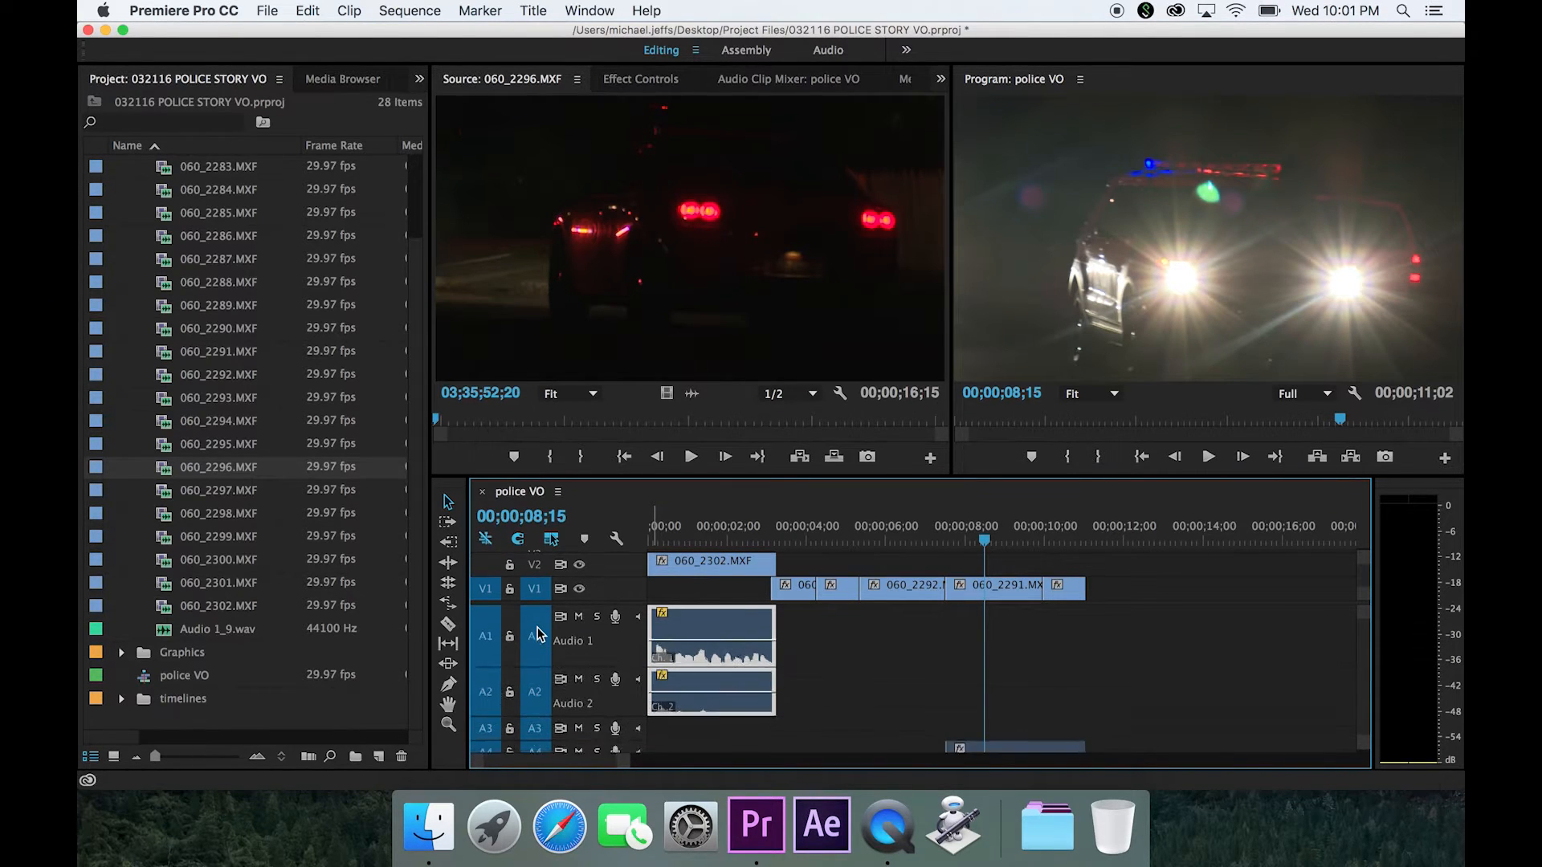
pyautogui.scroll(-2, 538, 633)
pyautogui.scroll(4, 537, 634)
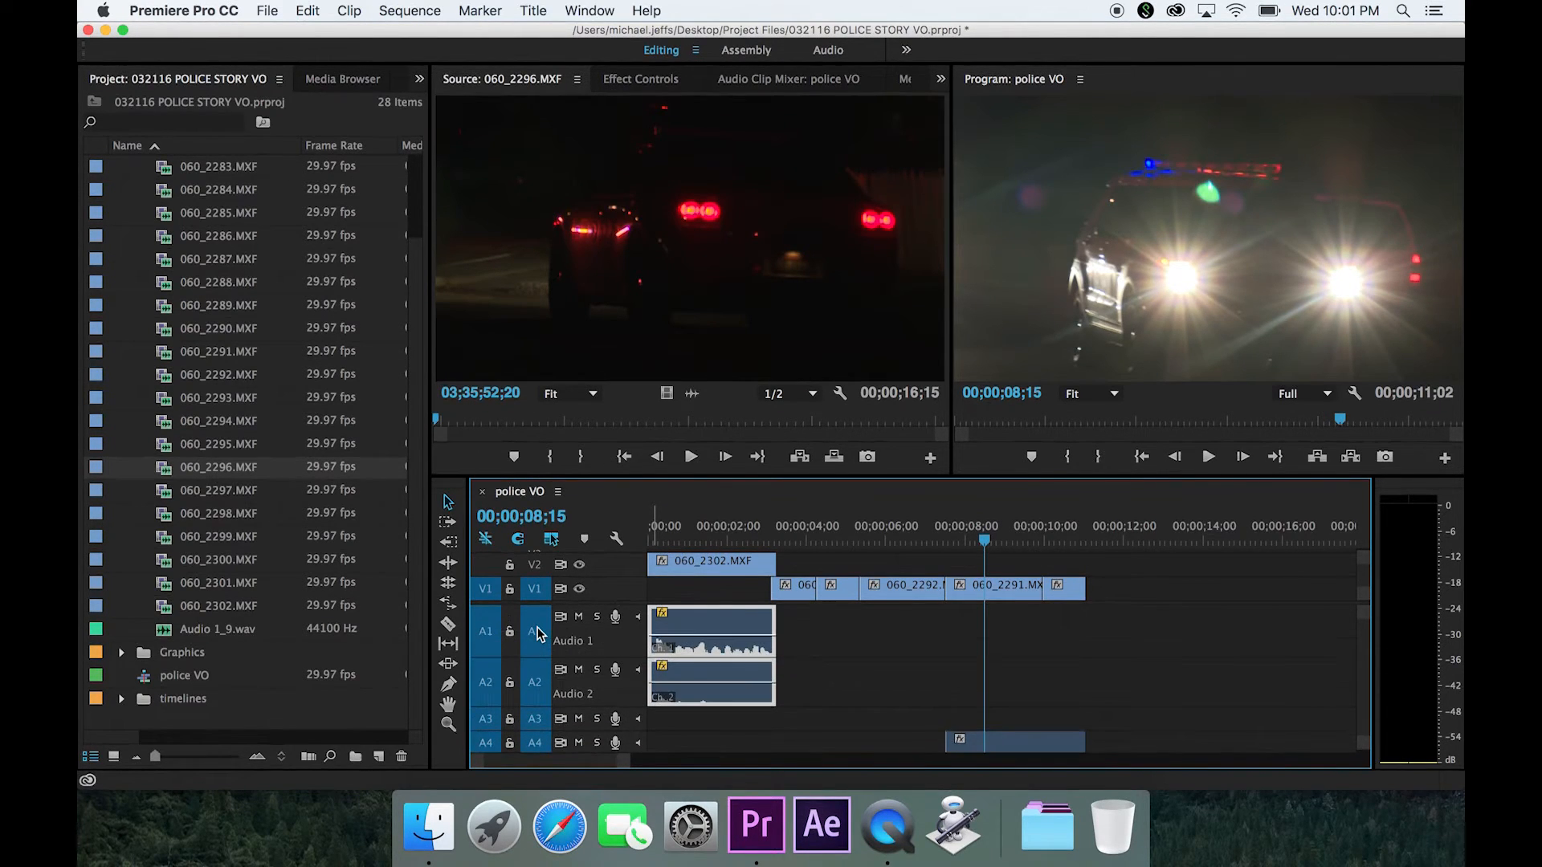
pyautogui.scroll(2, 540, 691)
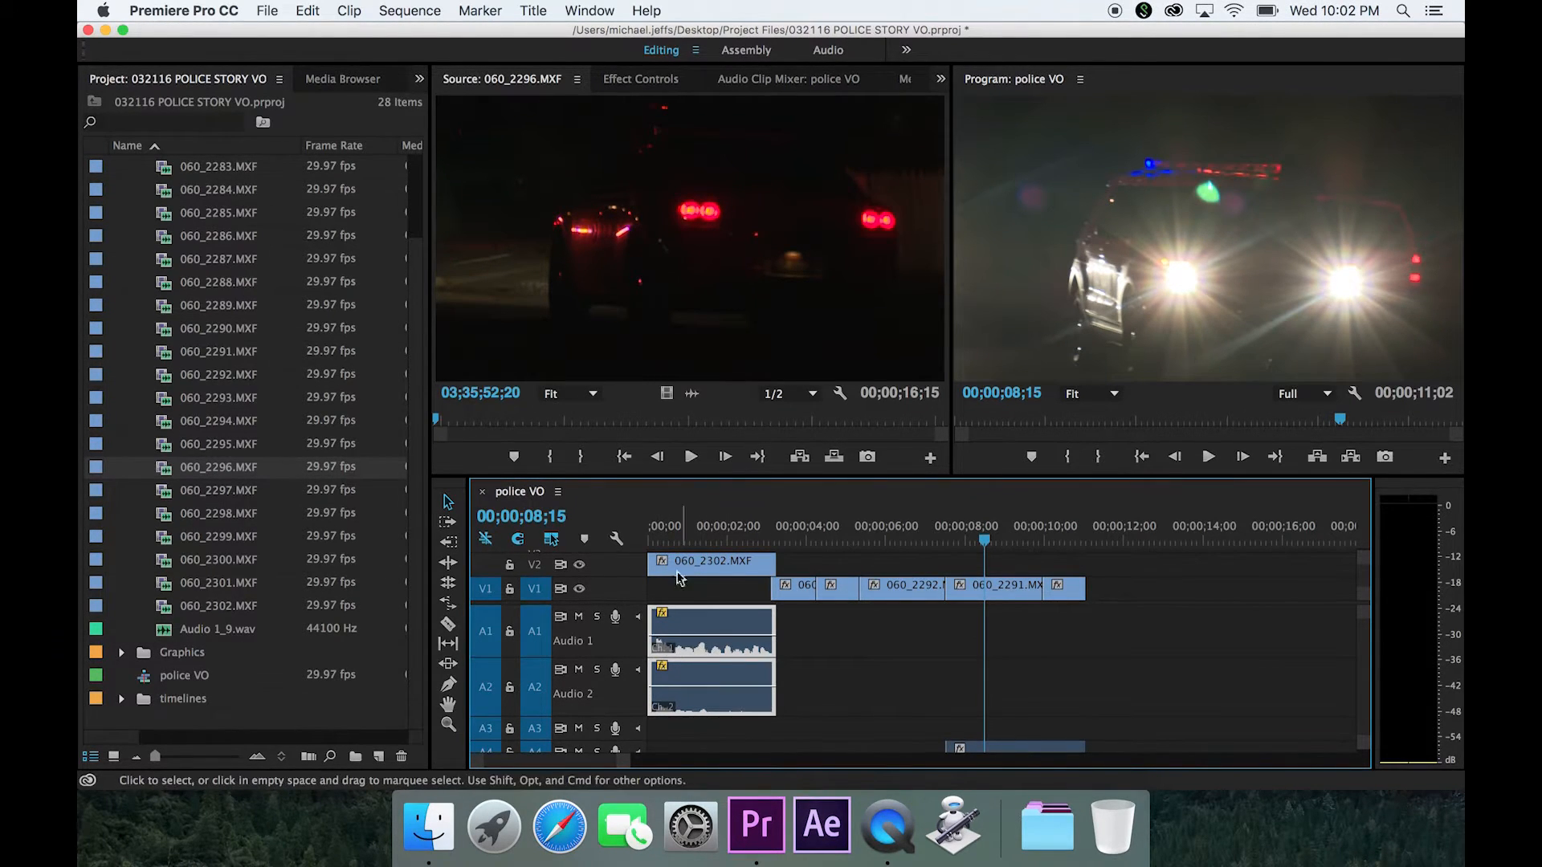
# Mute track A1 and play the interview clip to hear track A2 without it
pyautogui.click(671, 536)
pyautogui.click(578, 617)
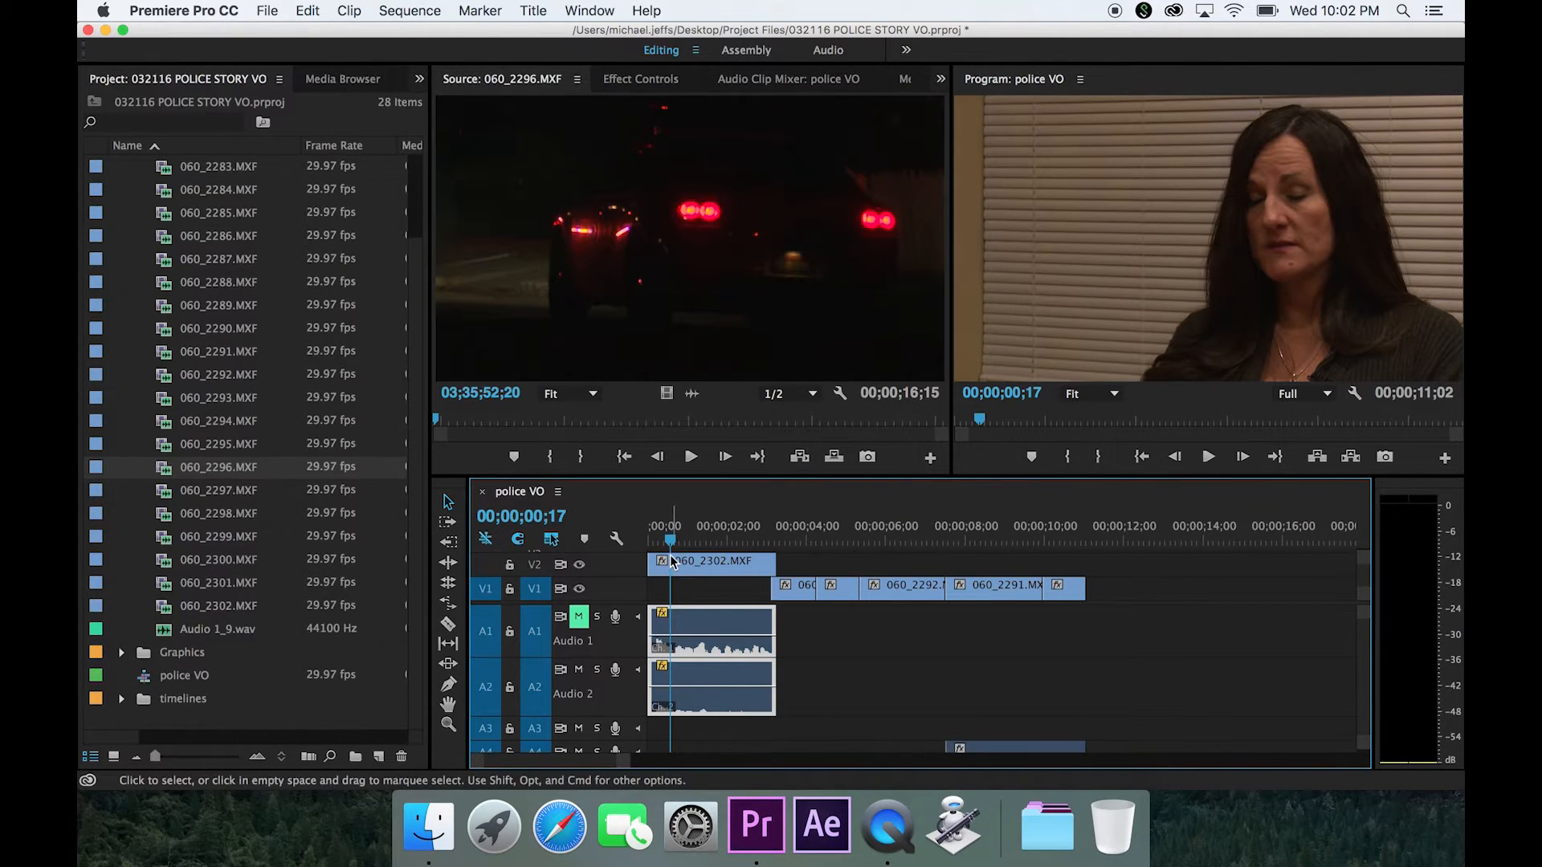
pyautogui.press('space')
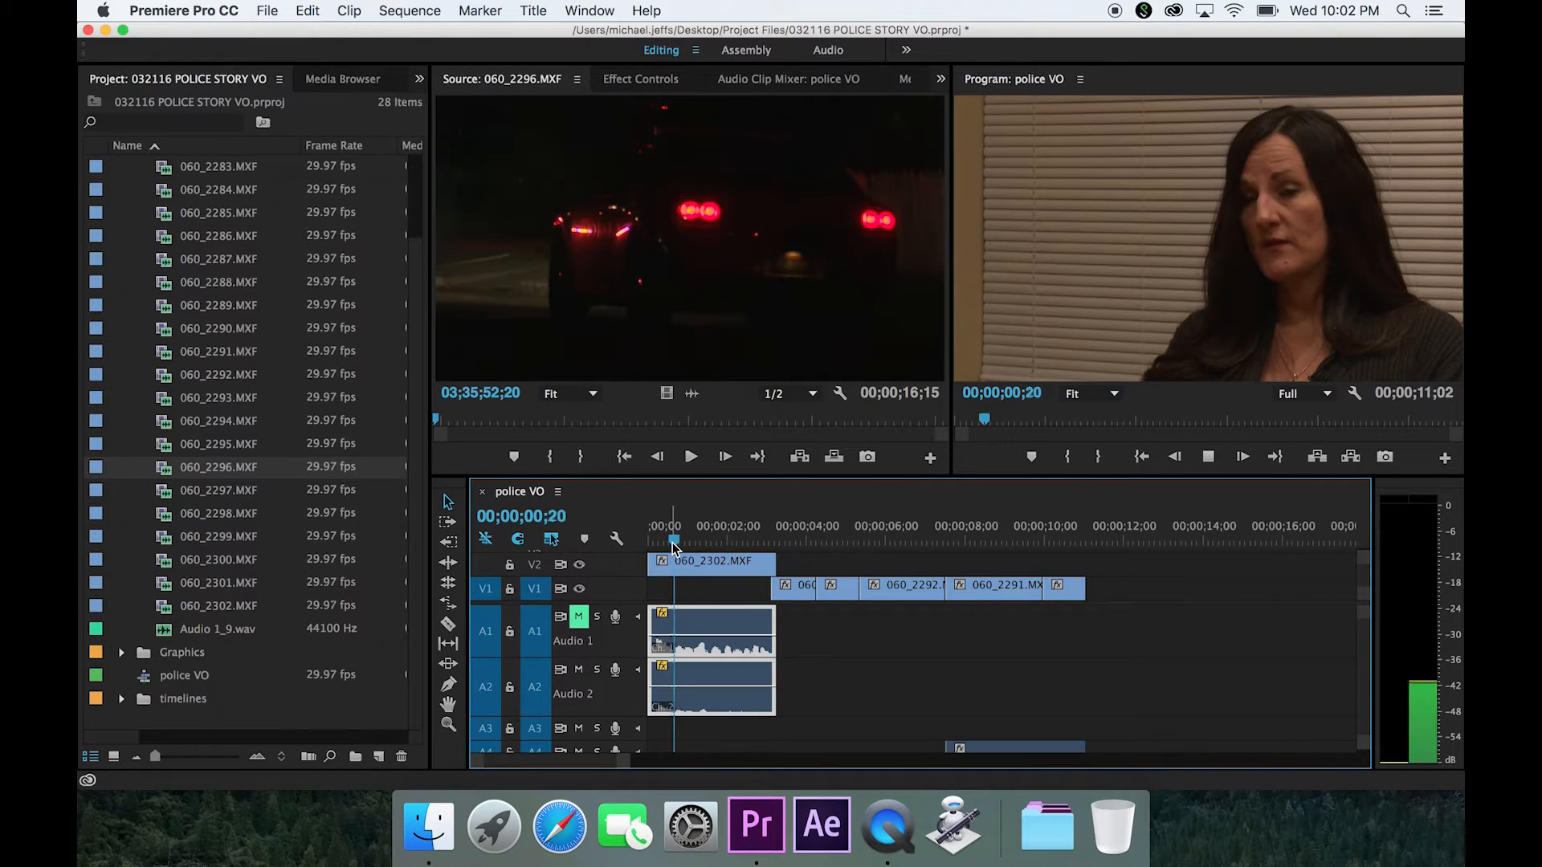
pyautogui.press('space')
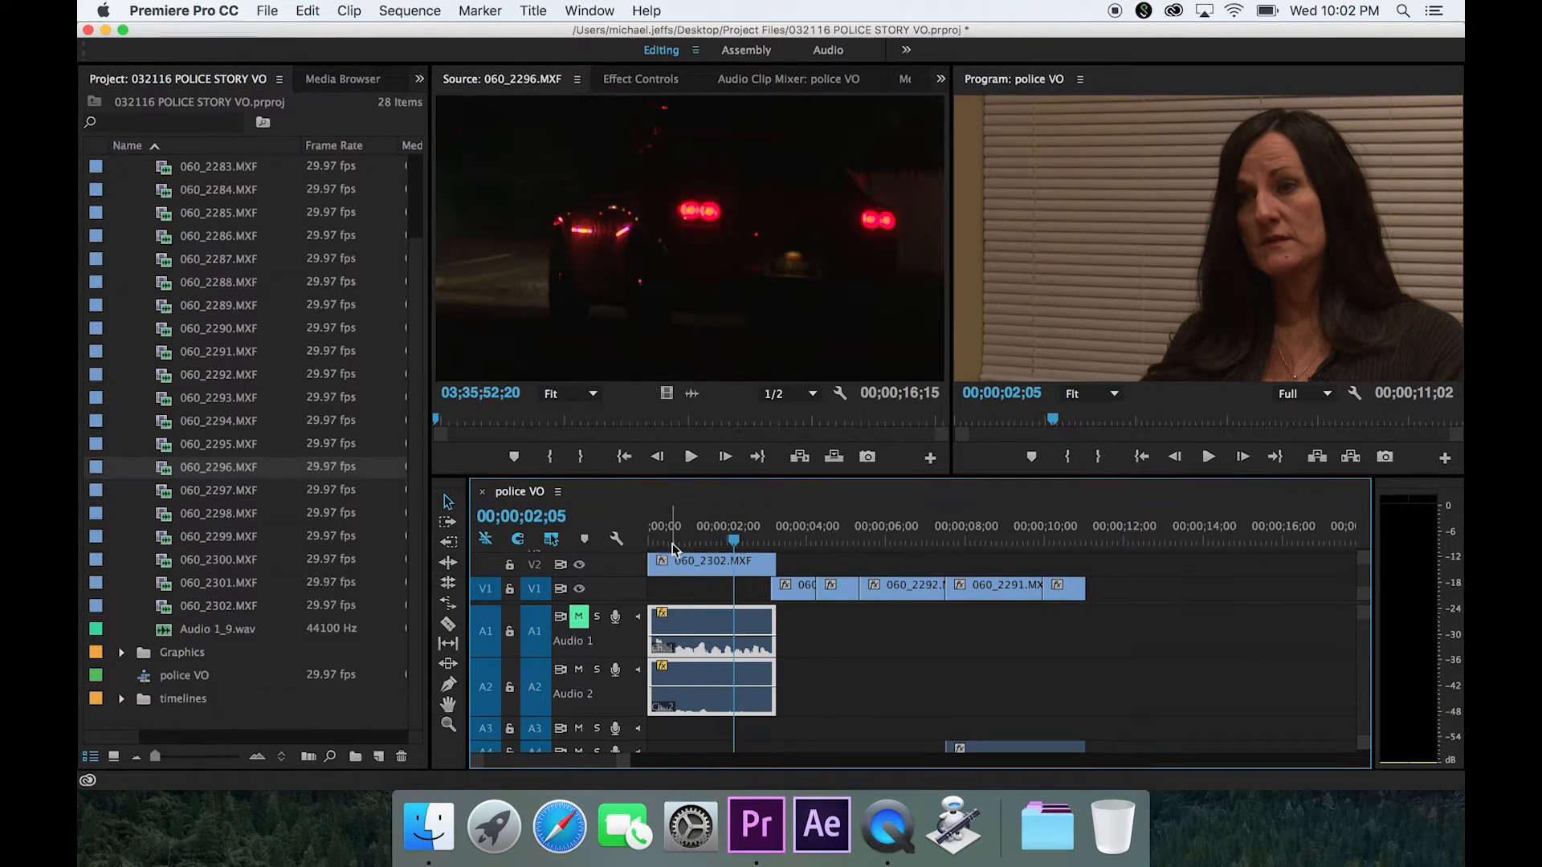
# Unmute track A1 and listen to track A2 soloed near the start, turning its solo off again
pyautogui.click(579, 617)
pyautogui.click(596, 670)
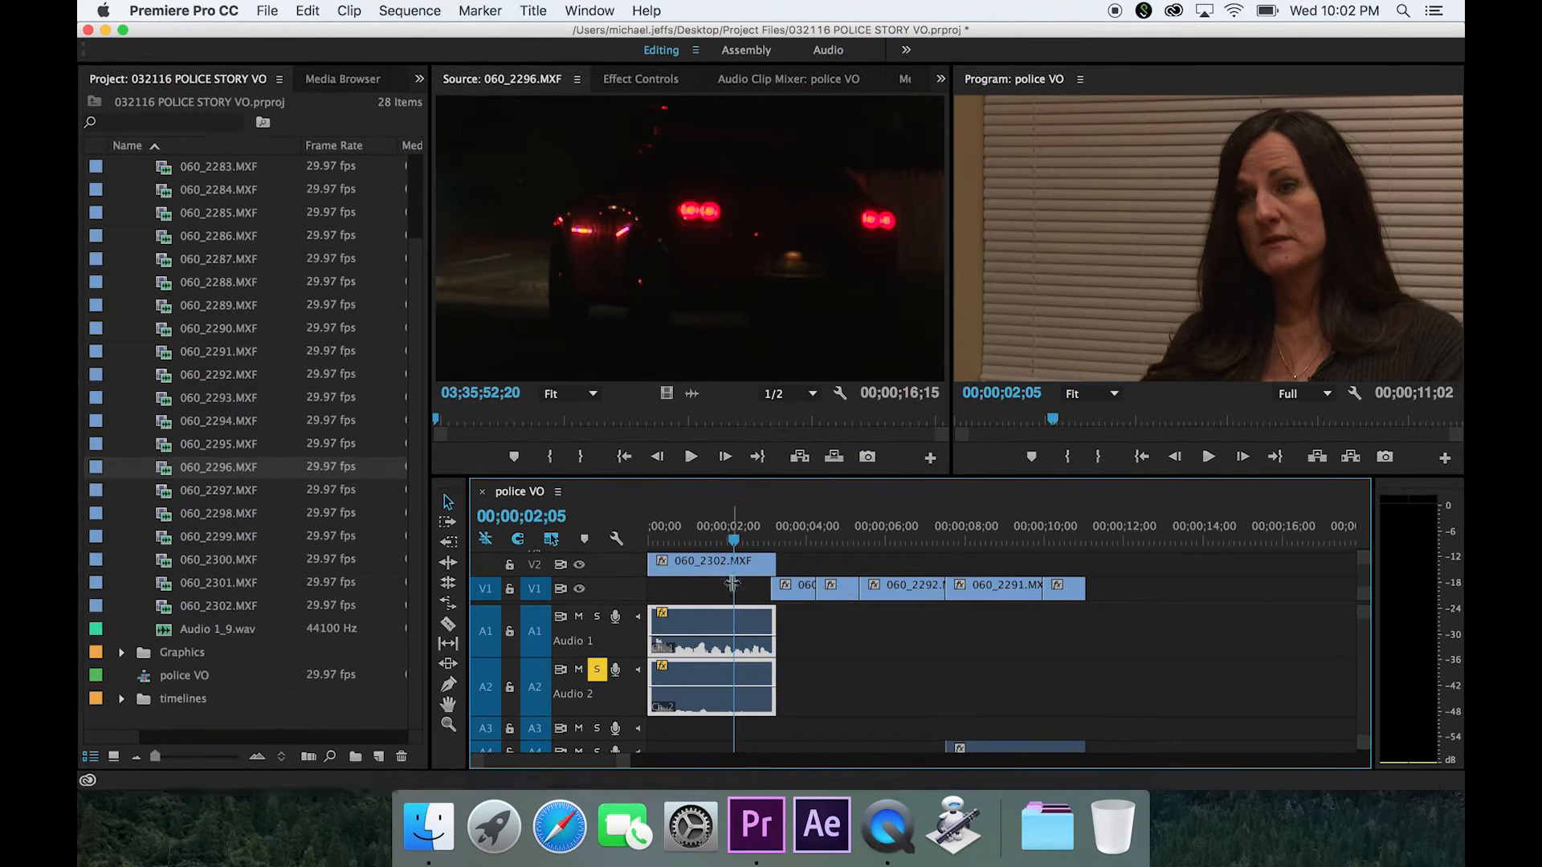
pyautogui.moveTo(673, 540); pyautogui.dragTo(649, 540)
pyautogui.press('space')
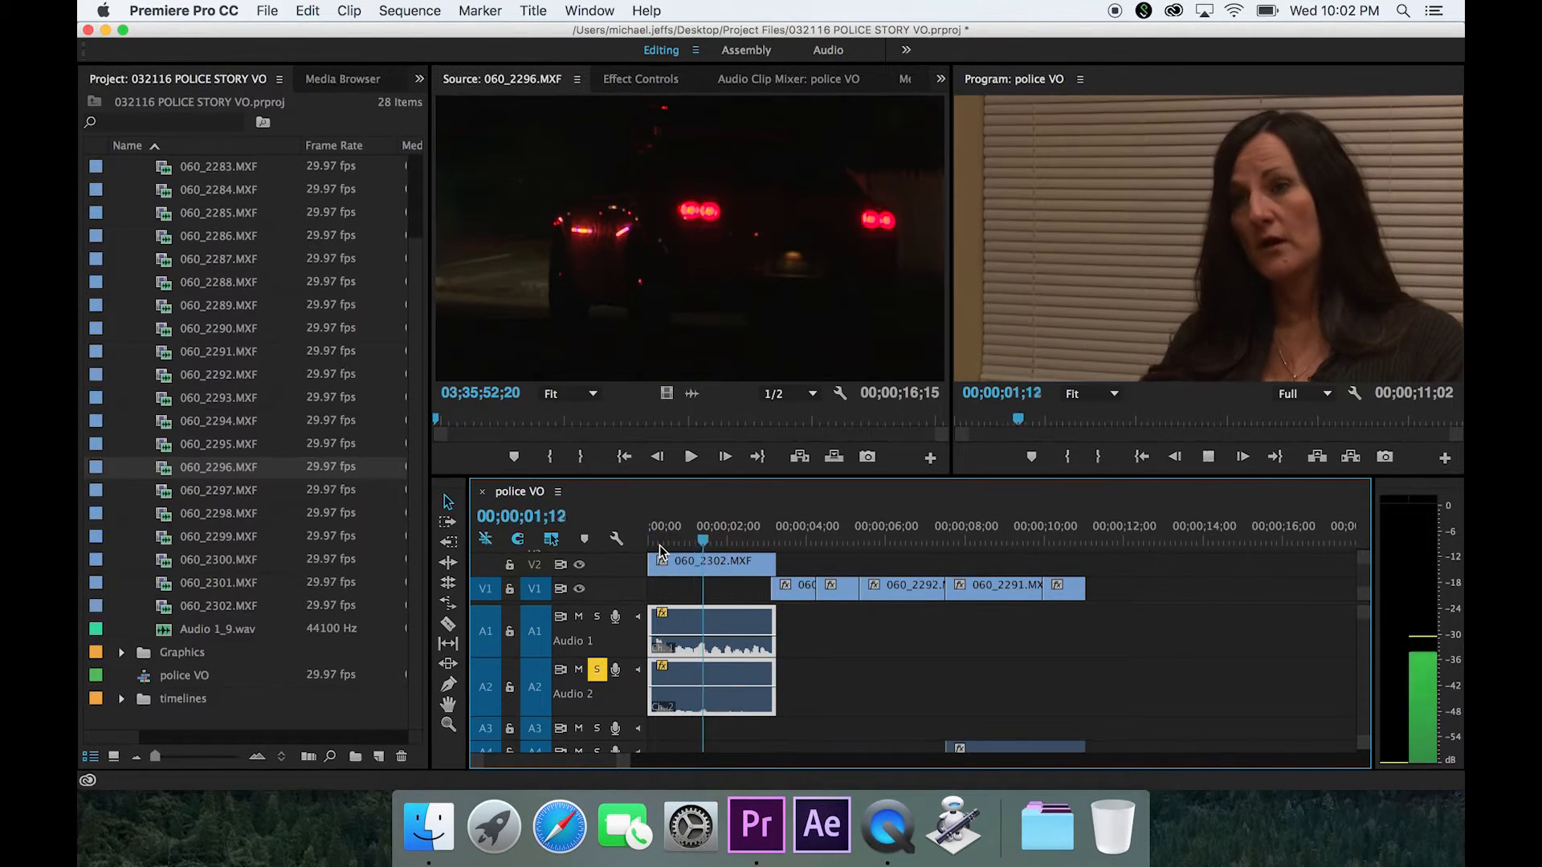
pyautogui.click(599, 671)
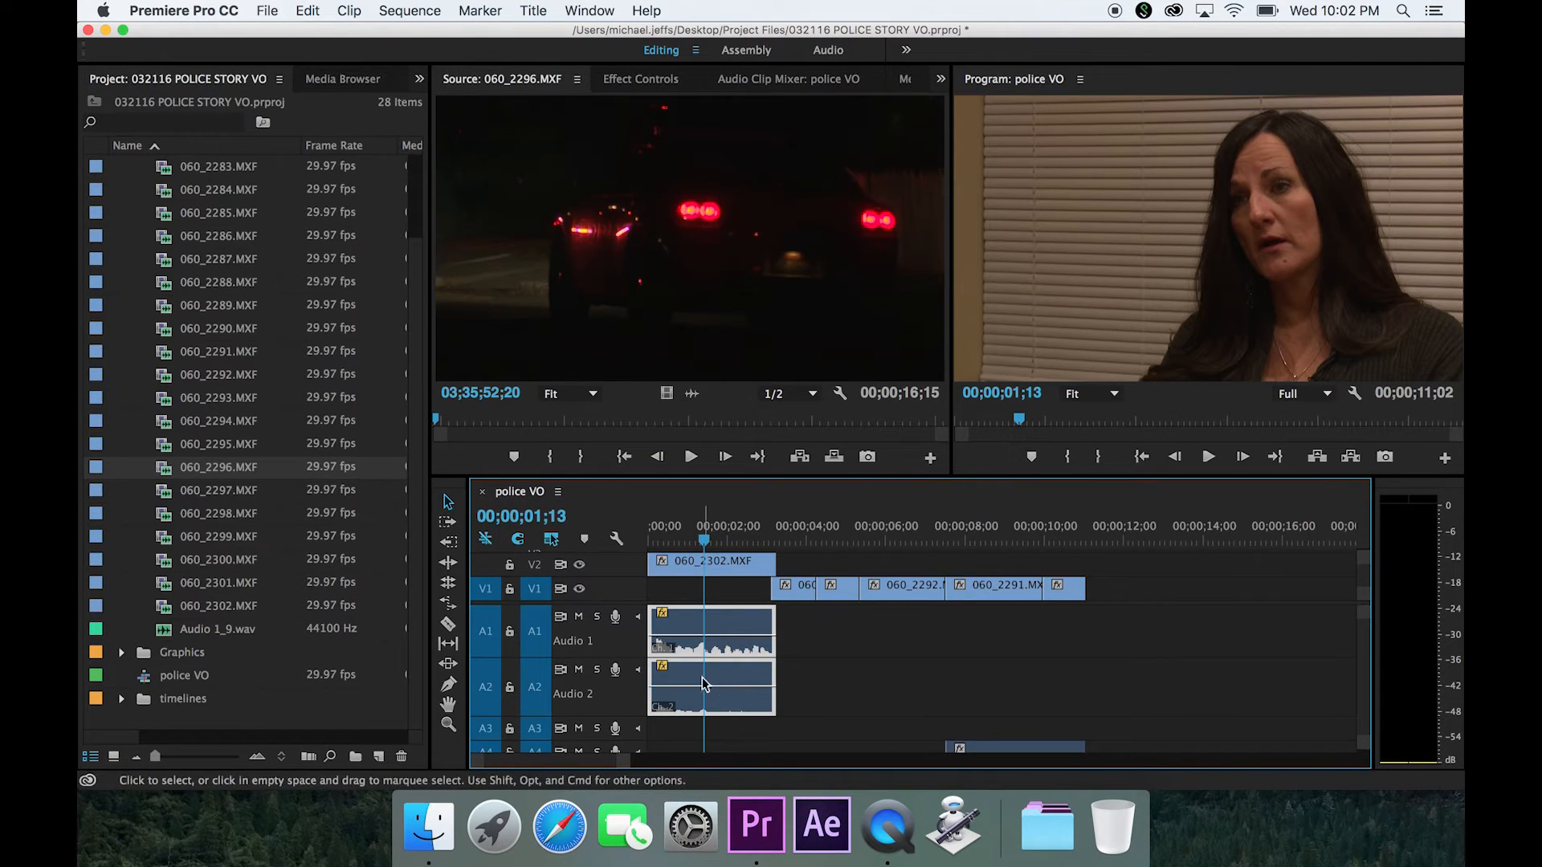
# Ungroup the audio clips of 060_2302.MXF and delete the one on track A2
pyautogui.rightClick(739, 696)
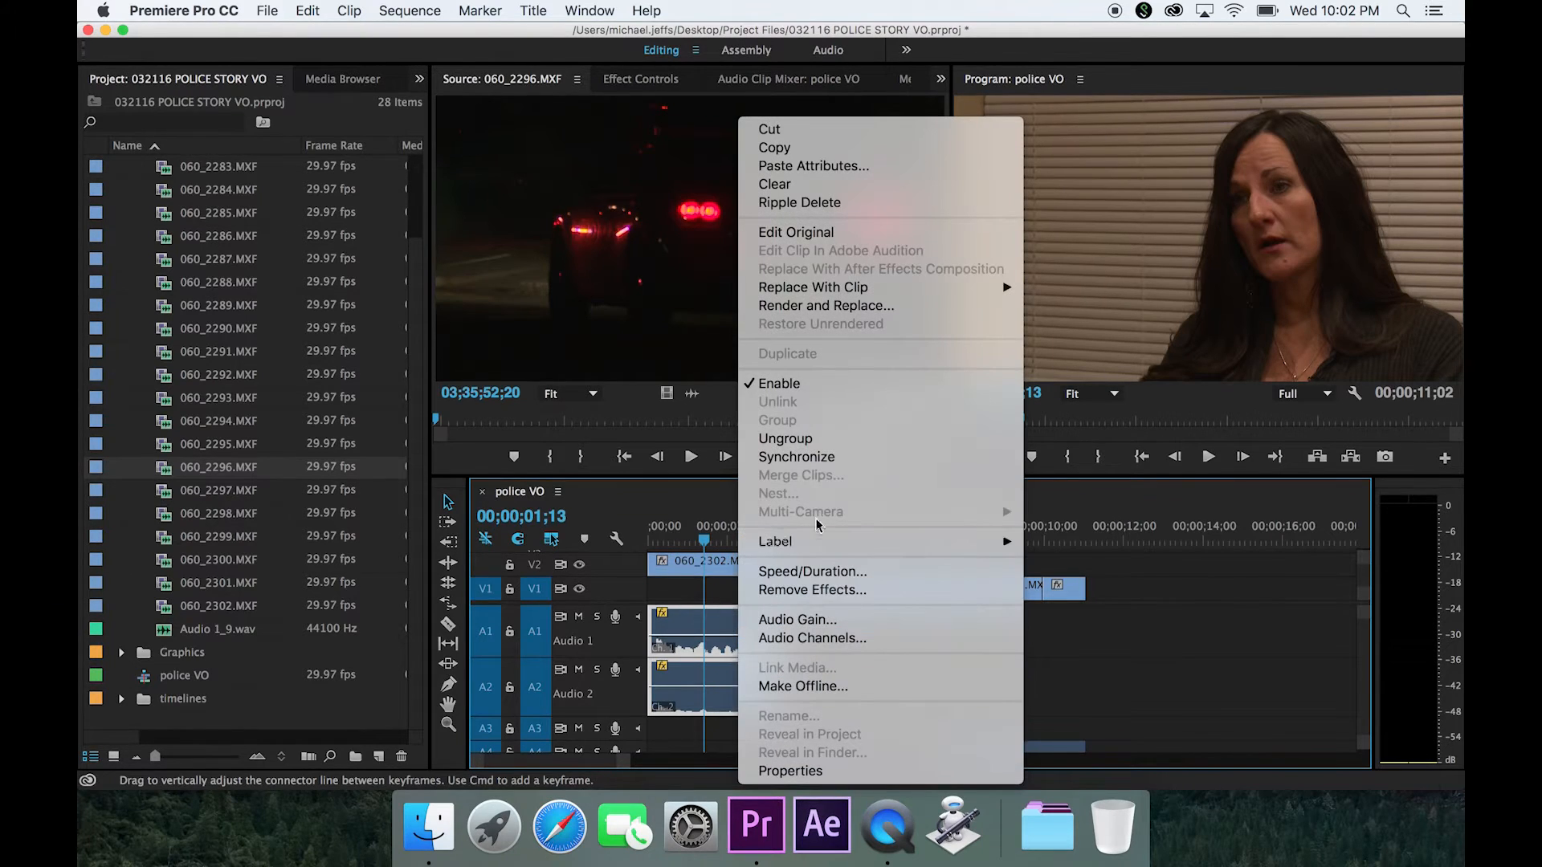
pyautogui.click(803, 445)
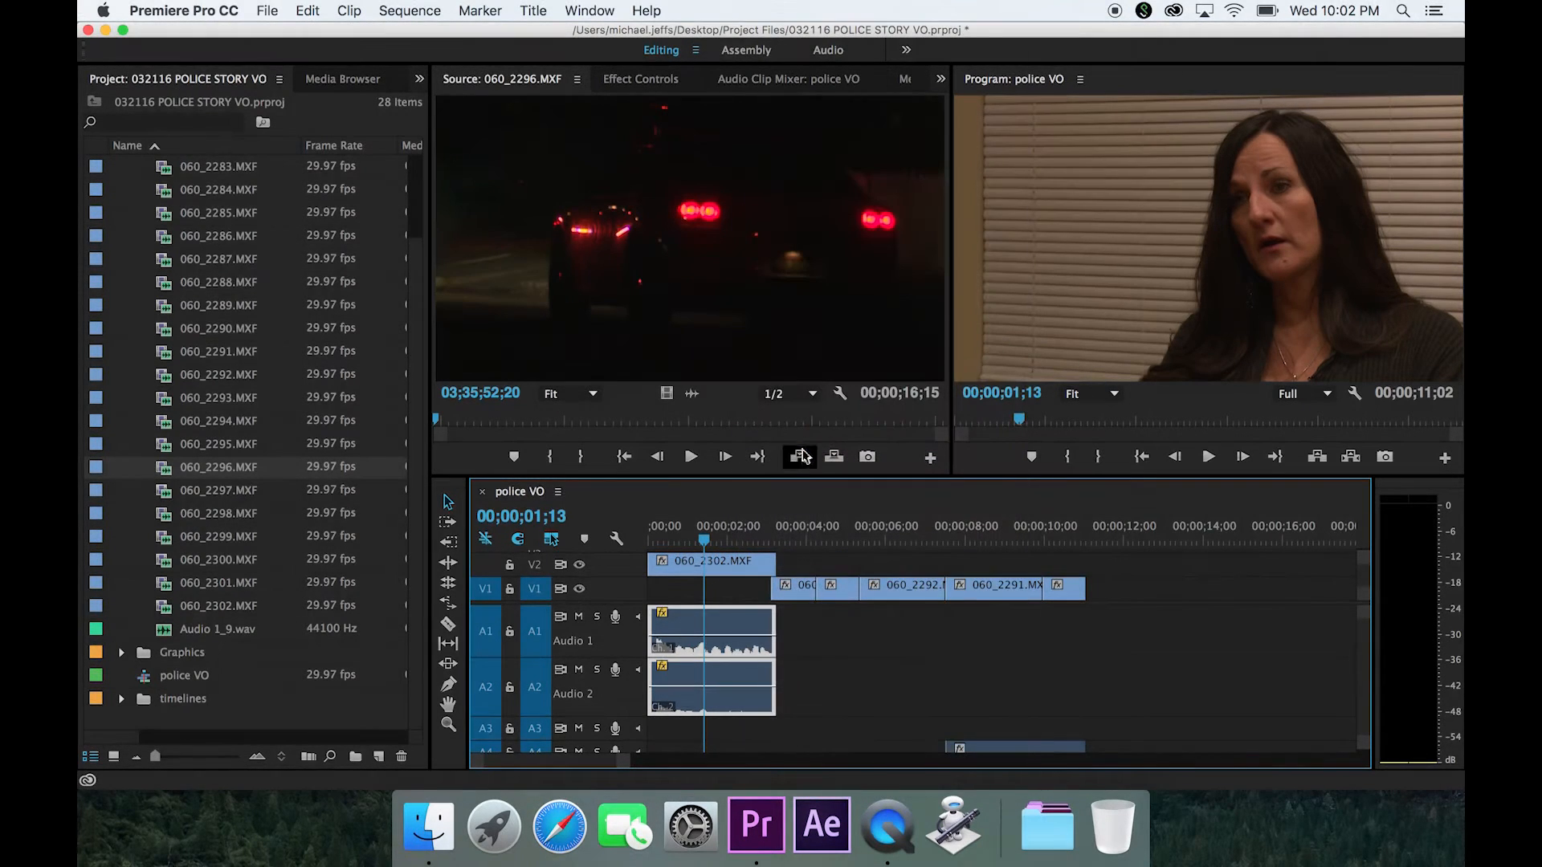
pyautogui.click(799, 663)
pyautogui.click(754, 683)
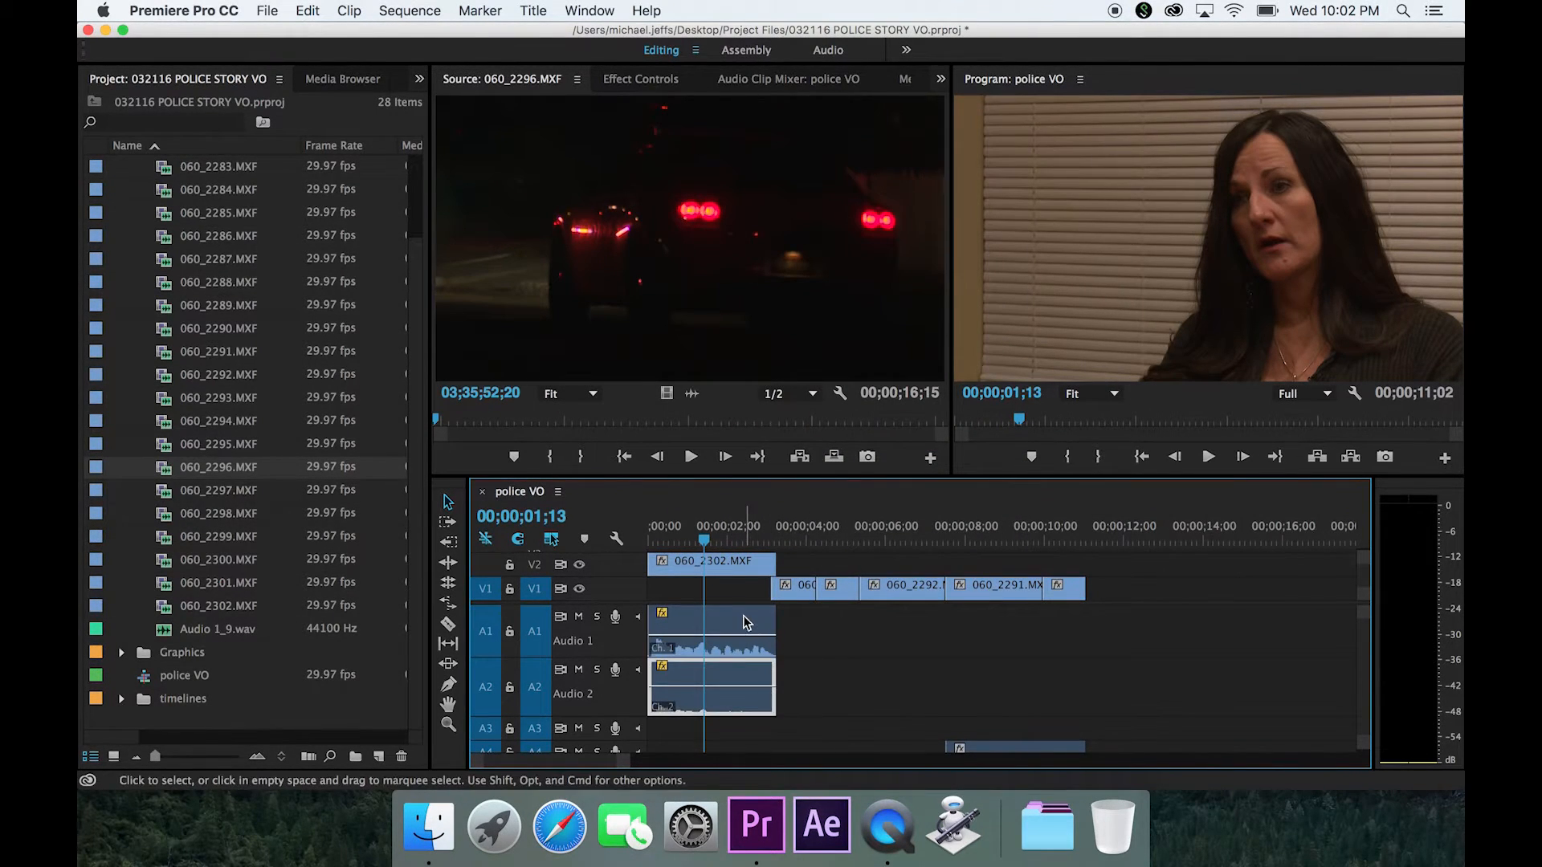
pyautogui.click(745, 621)
pyautogui.click(740, 676)
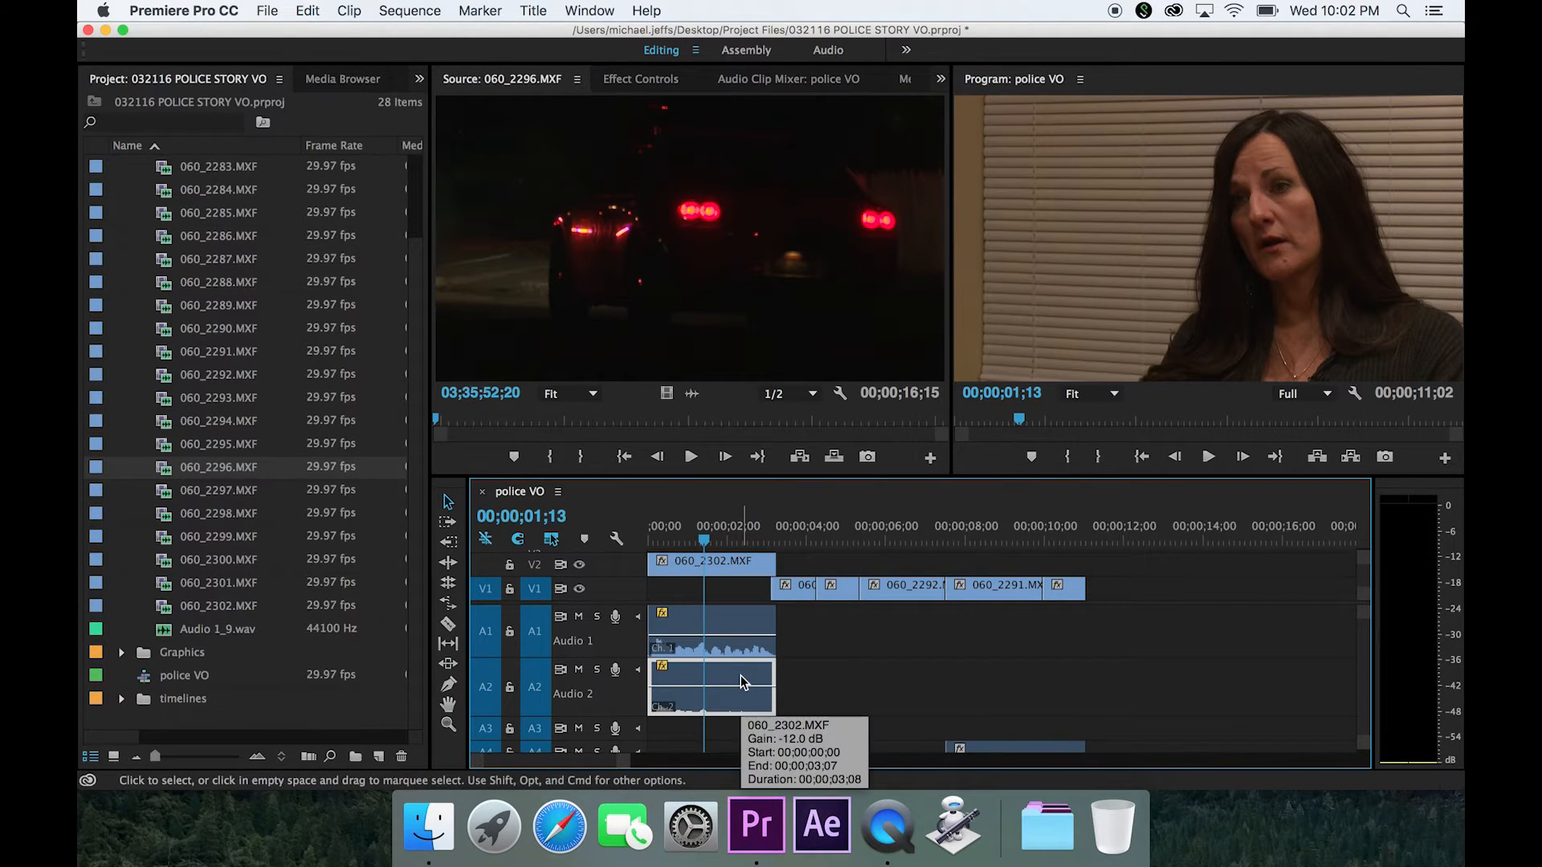
pyautogui.press('Delete')
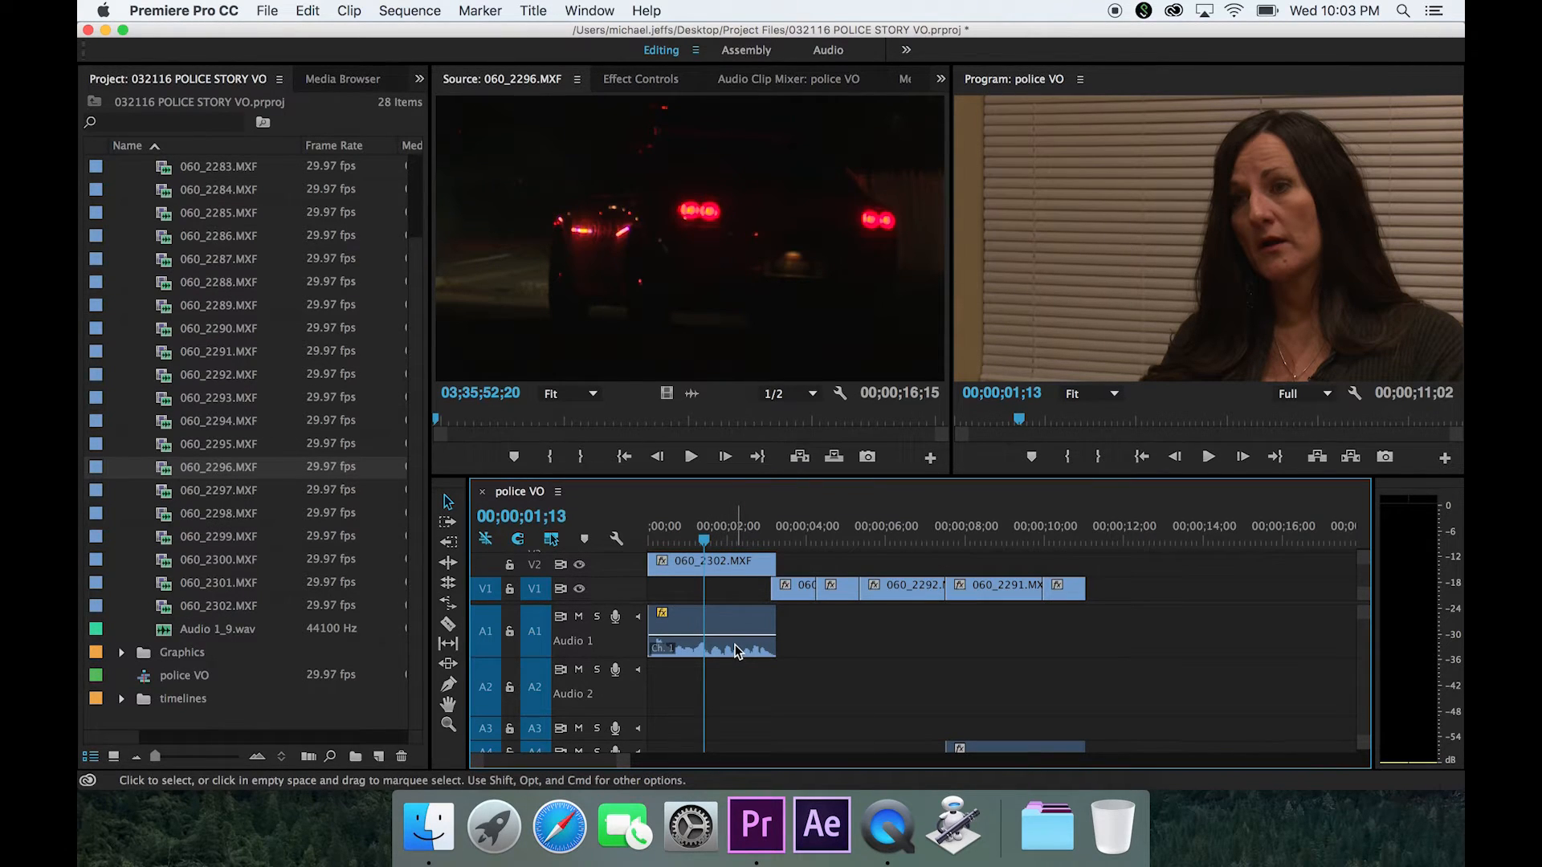
# Check the level of the remaining A1 audio in the Audio Clip Mixer by playing the interview clip from the start
pyautogui.click(760, 82)
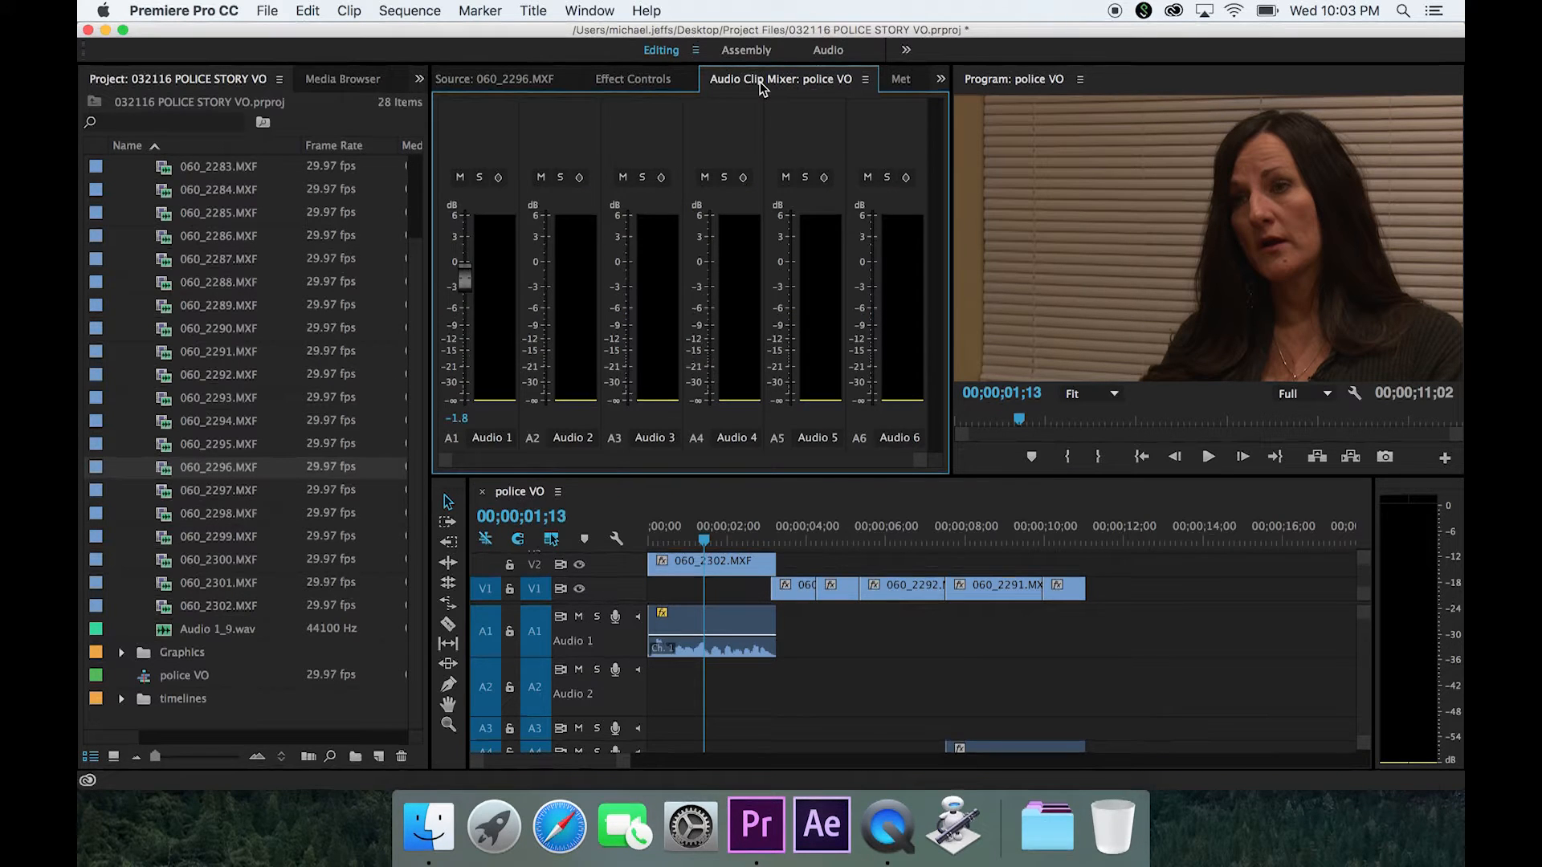
pyautogui.moveTo(705, 540); pyautogui.dragTo(642, 543)
pyautogui.press('space')
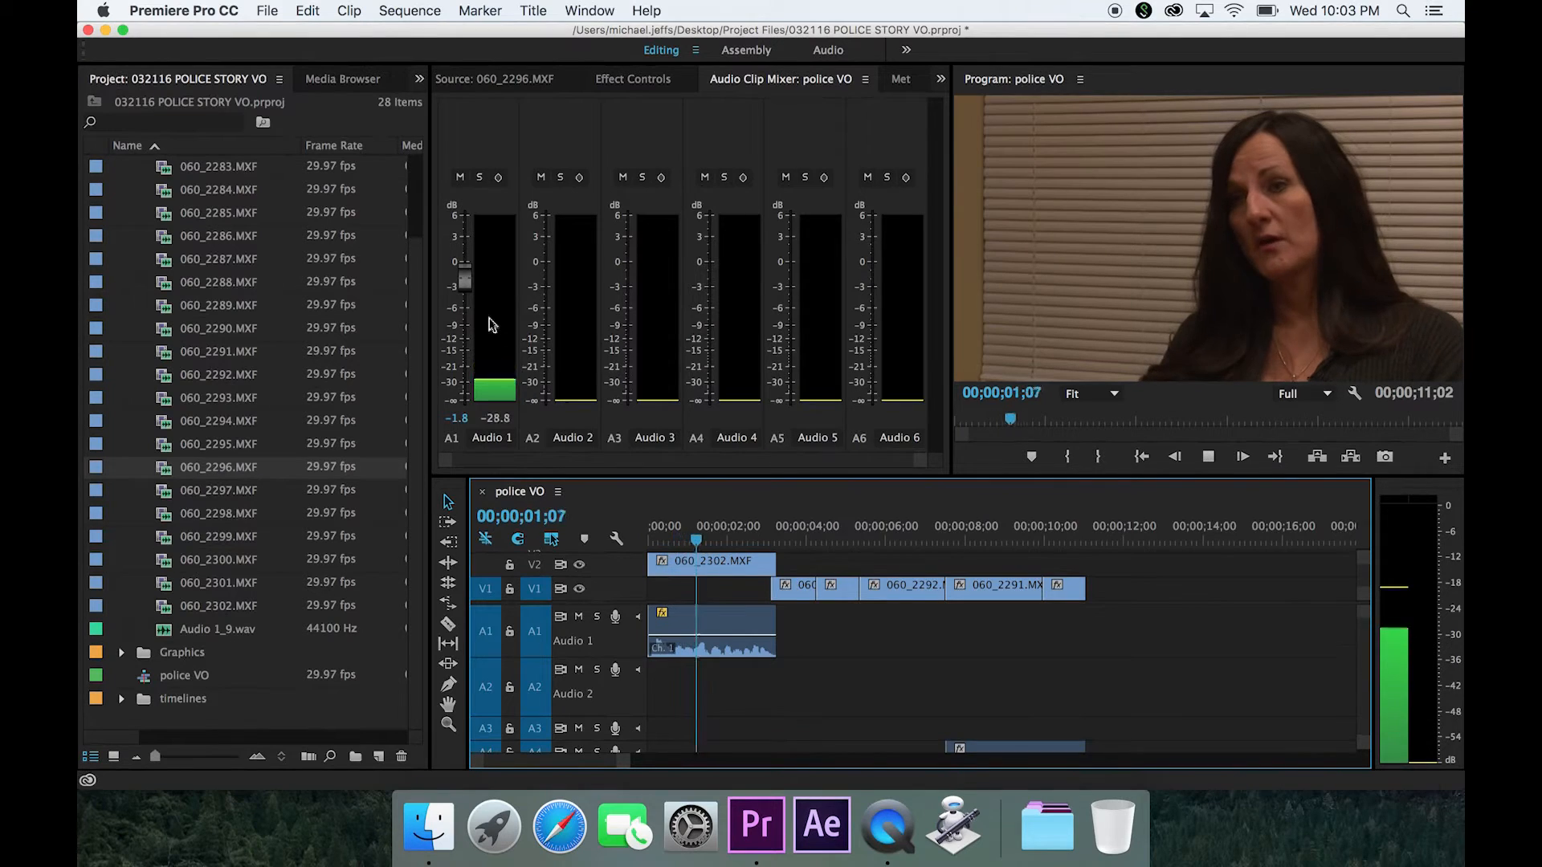
pyautogui.press('space')
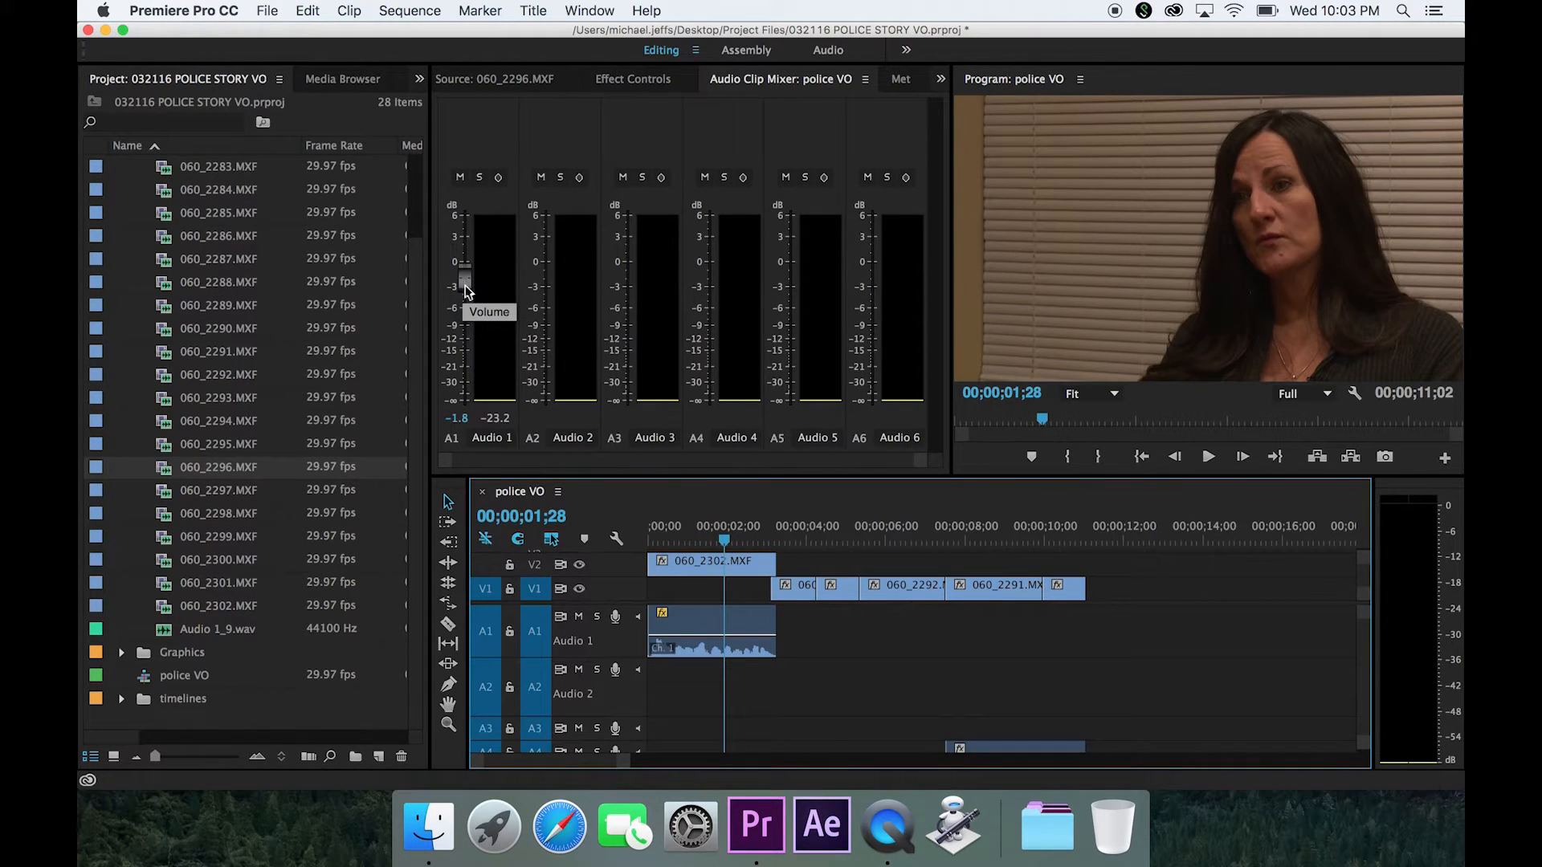
# Try the A1 clip volume at 6.0 dB during playback and undo the volume change
pyautogui.moveTo(466, 291); pyautogui.dragTo(468, 225)
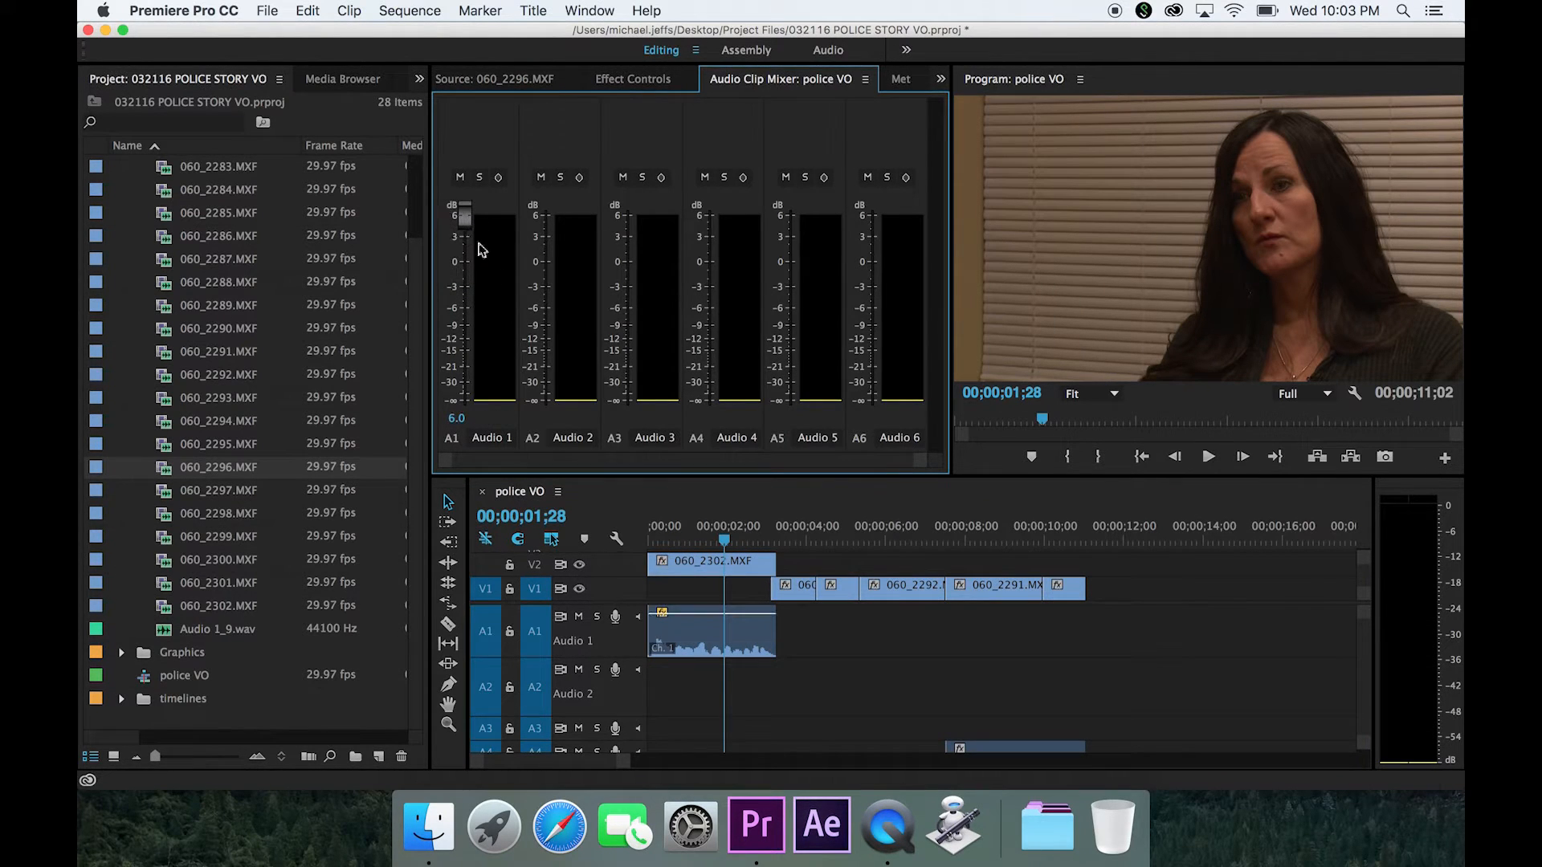
pyautogui.click(655, 540)
pyautogui.press('space')
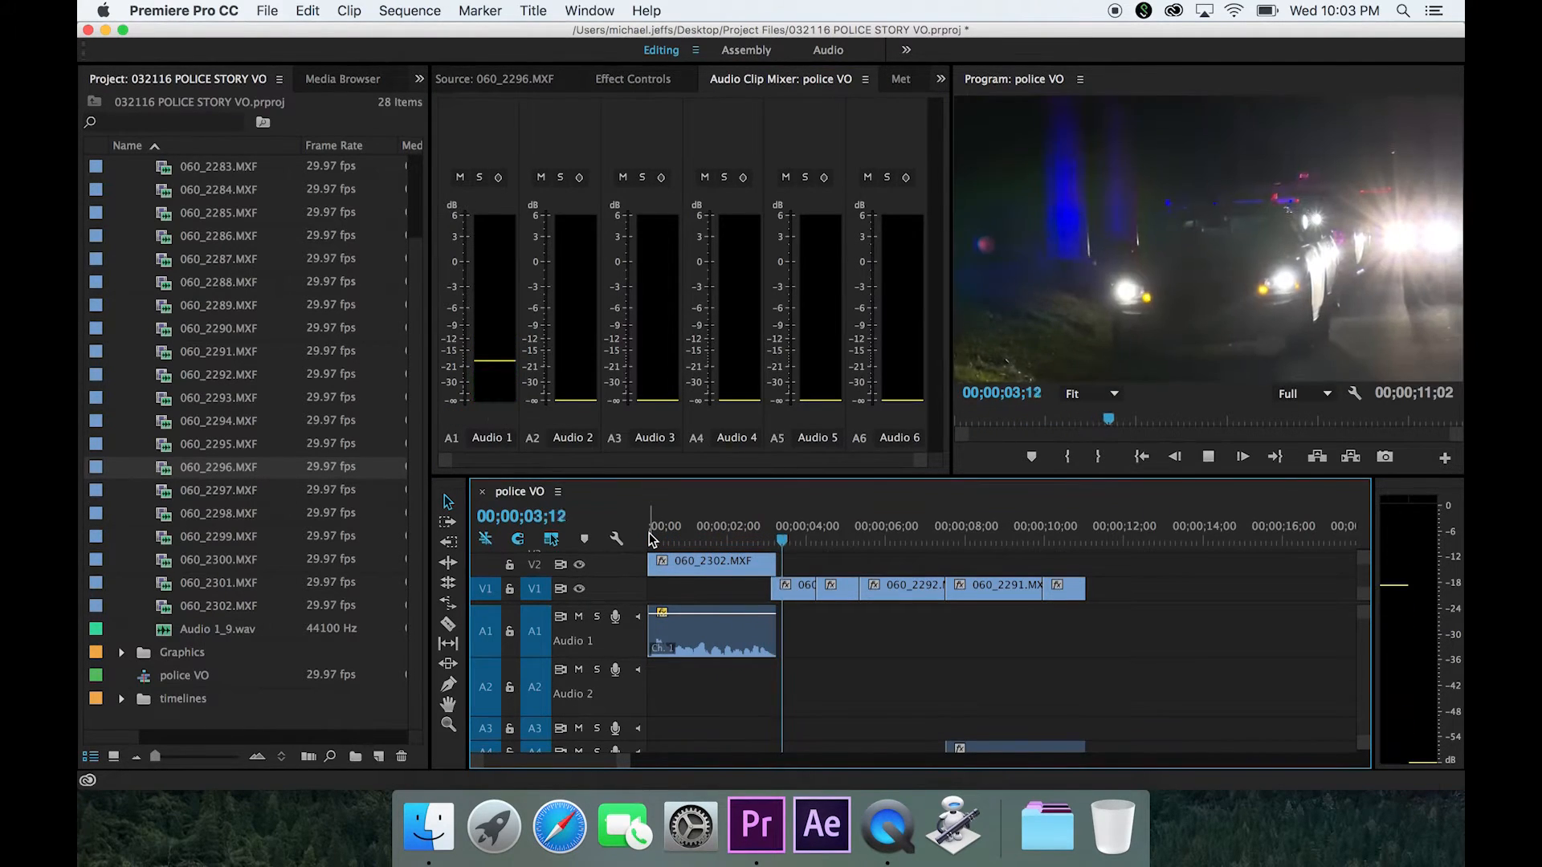
pyautogui.press('space')
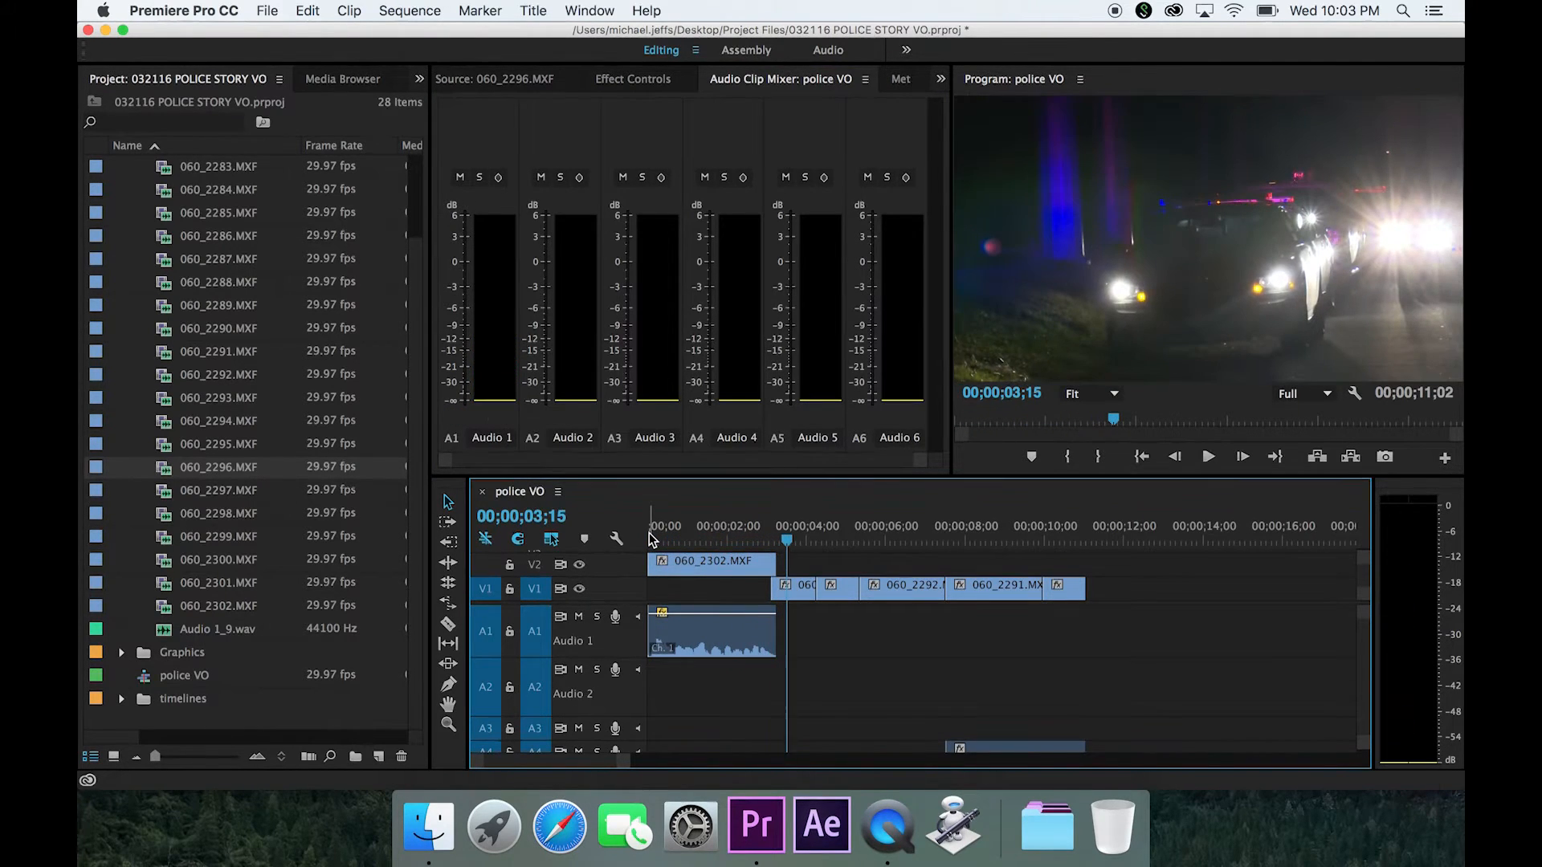
pyautogui.click(670, 540)
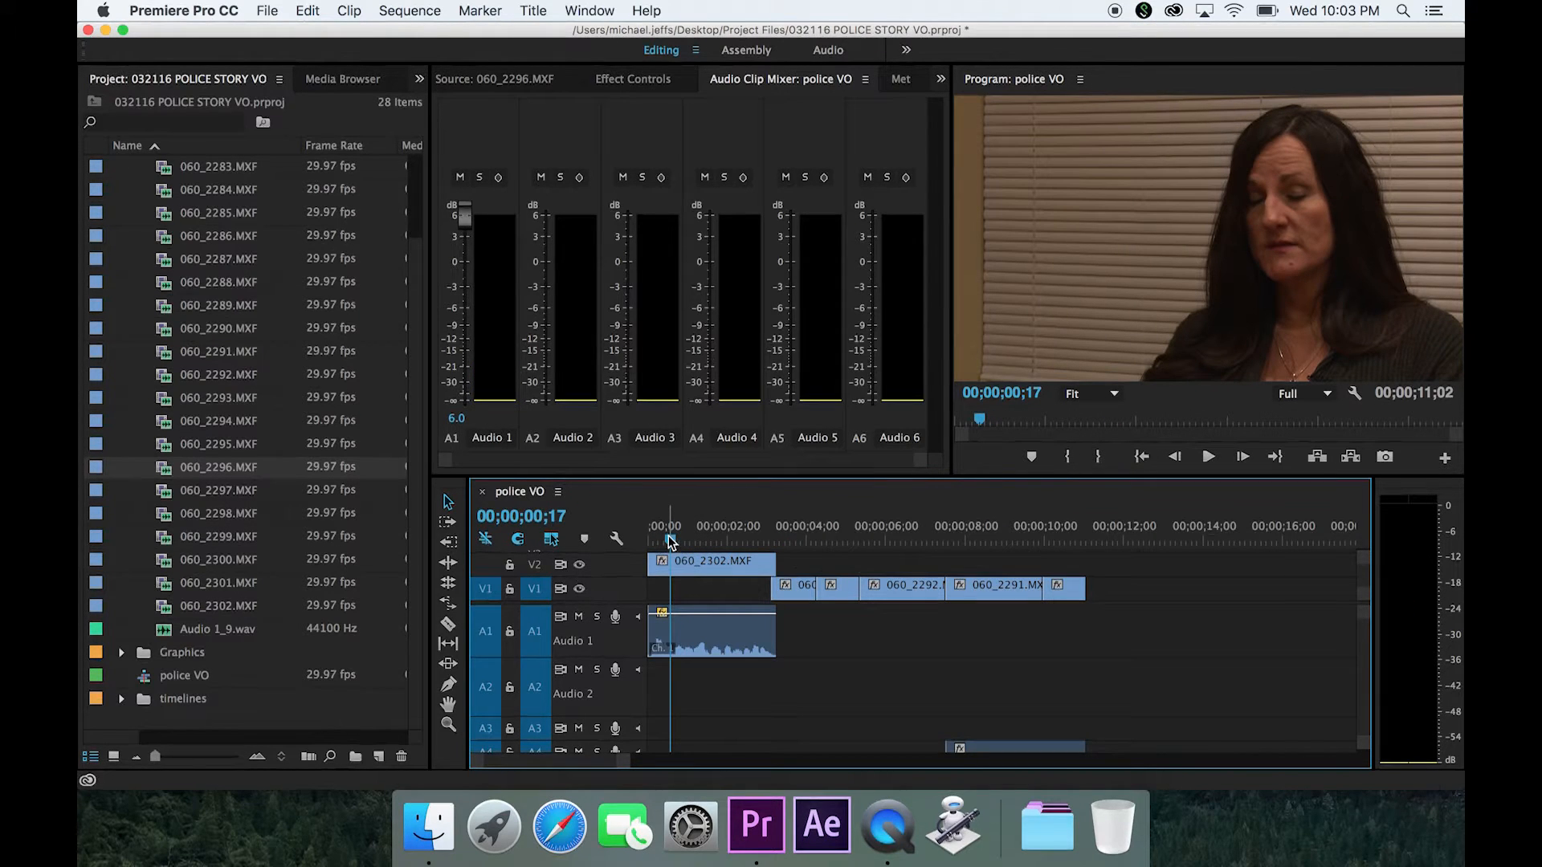
pyautogui.press('super+z')
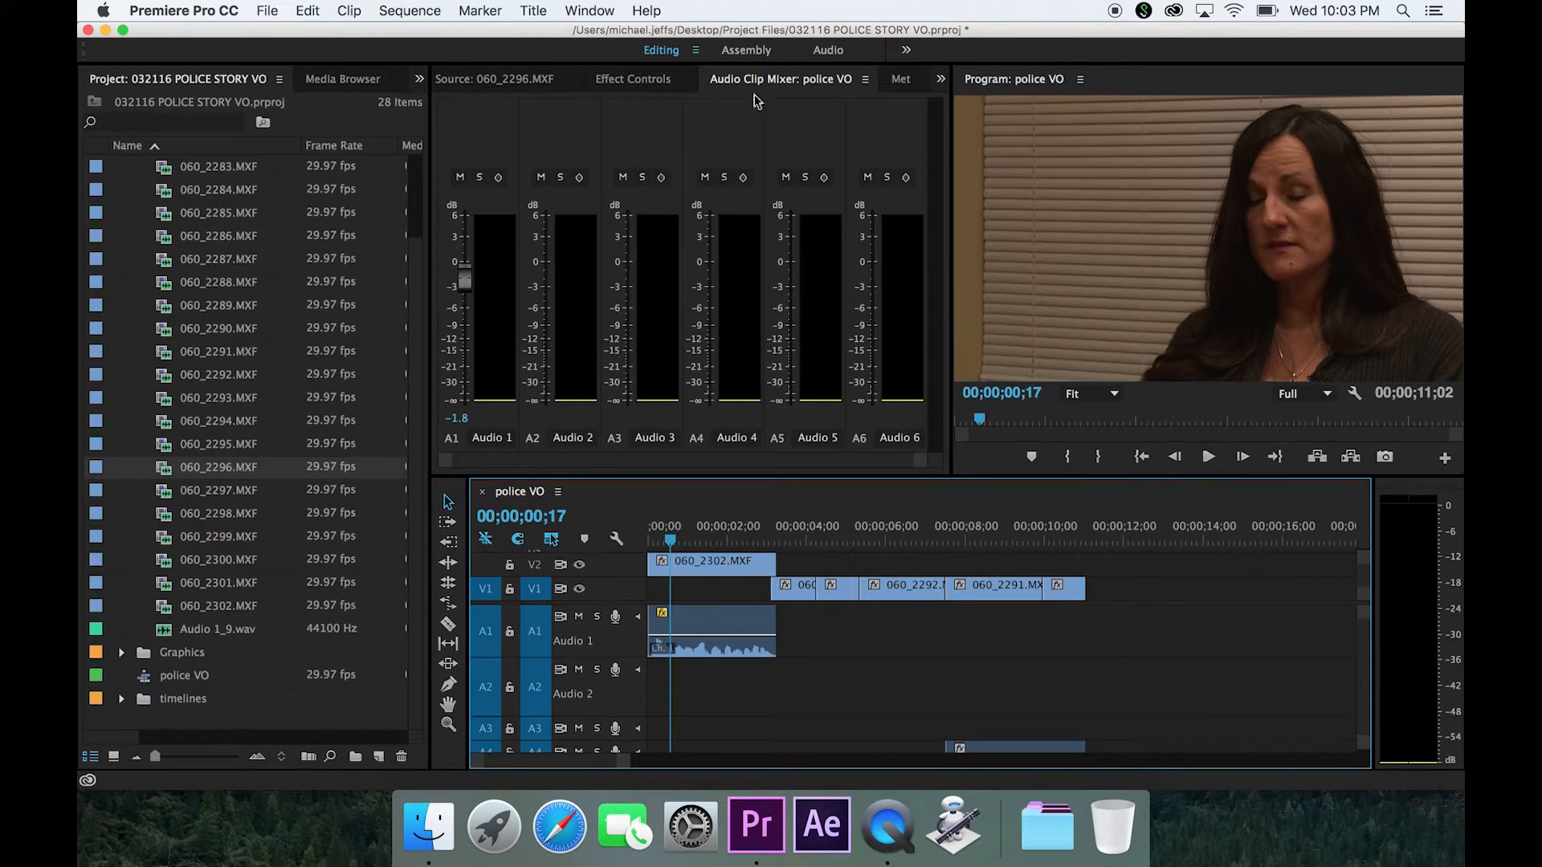
# Try raising the A1 interview clip's volume line to 6.02 dB, play it from the start, and lower it back
pyautogui.click(494, 80)
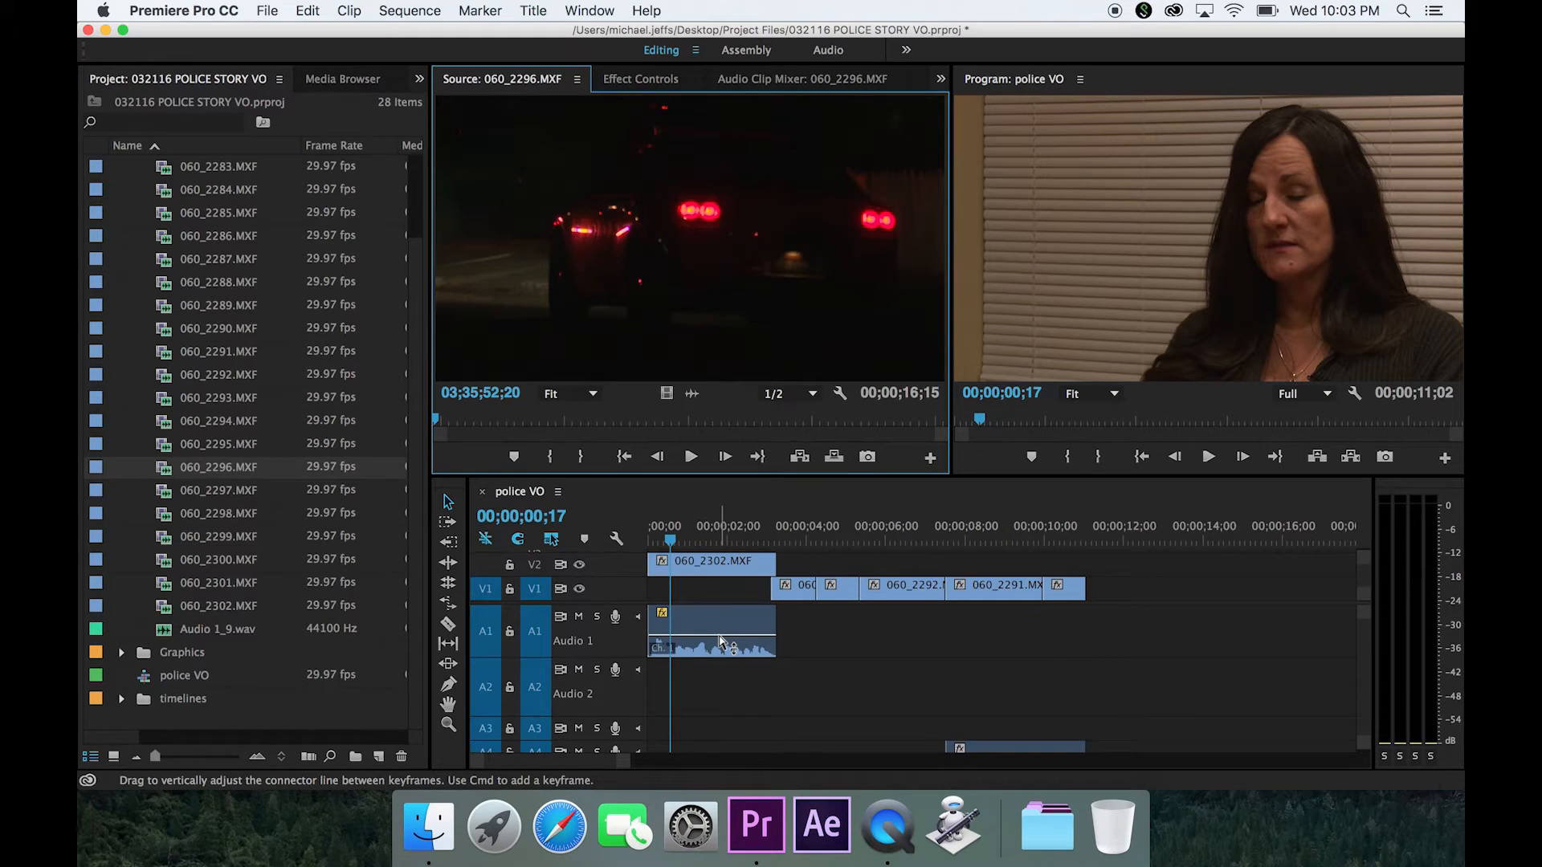
pyautogui.moveTo(721, 643)
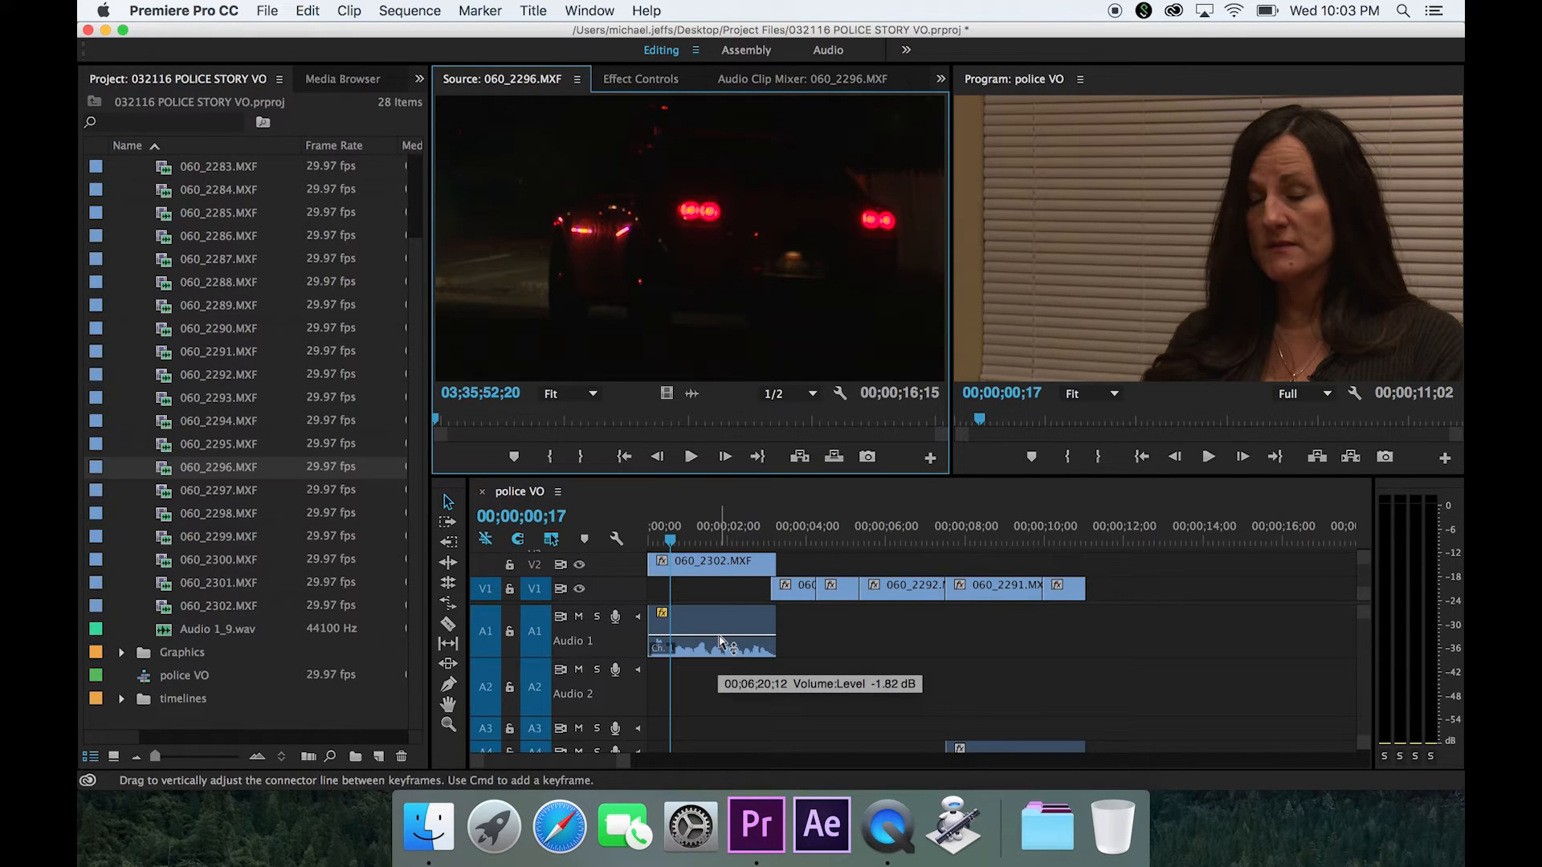
pyautogui.click(721, 643)
pyautogui.moveTo(721, 643); pyautogui.dragTo(722, 616)
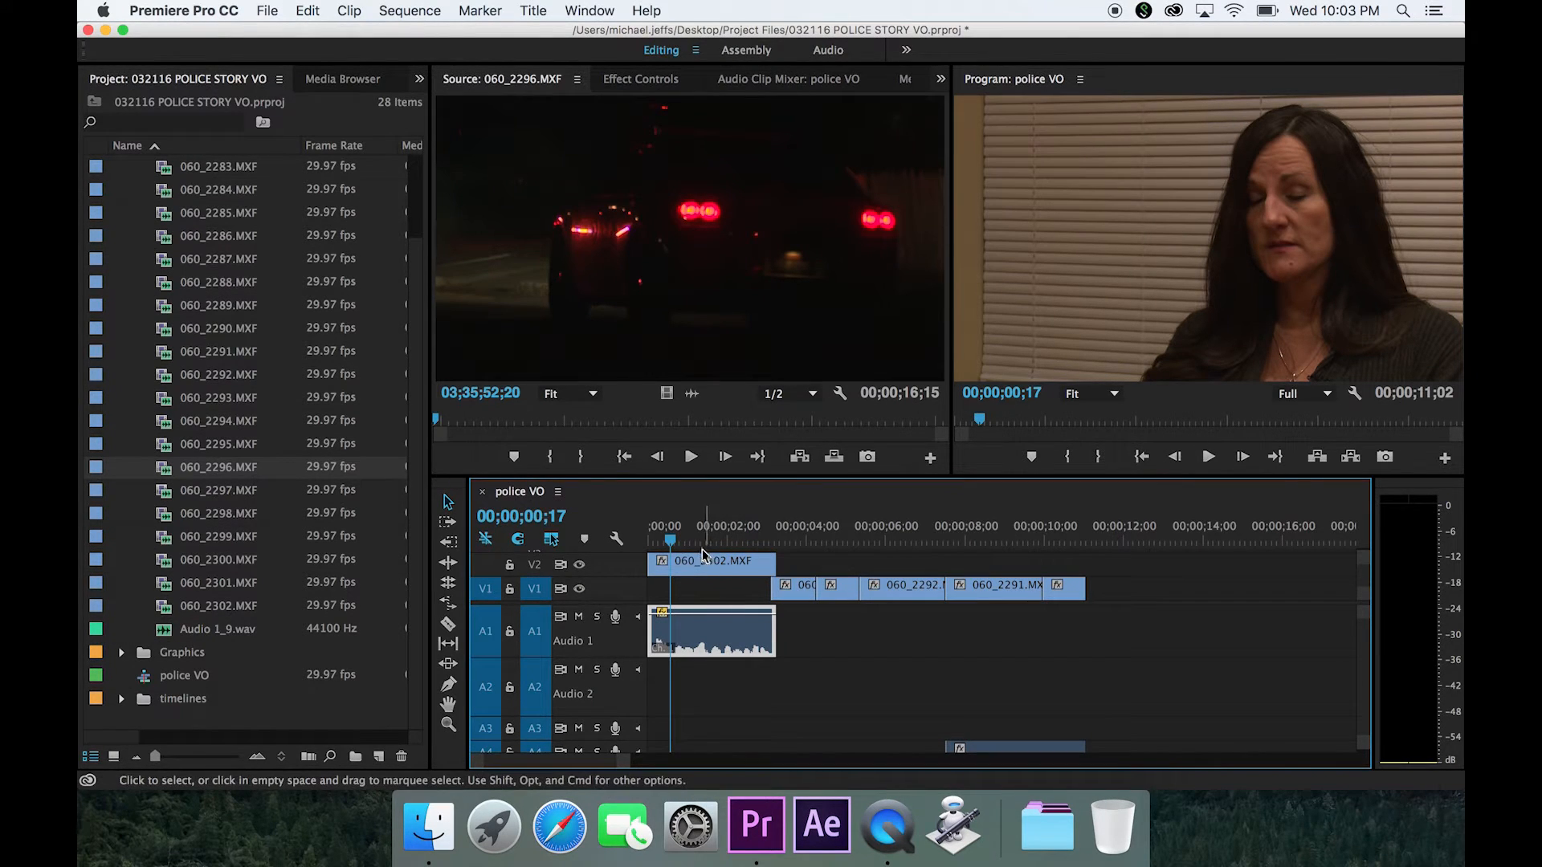
pyautogui.click(652, 539)
pyautogui.press('space')
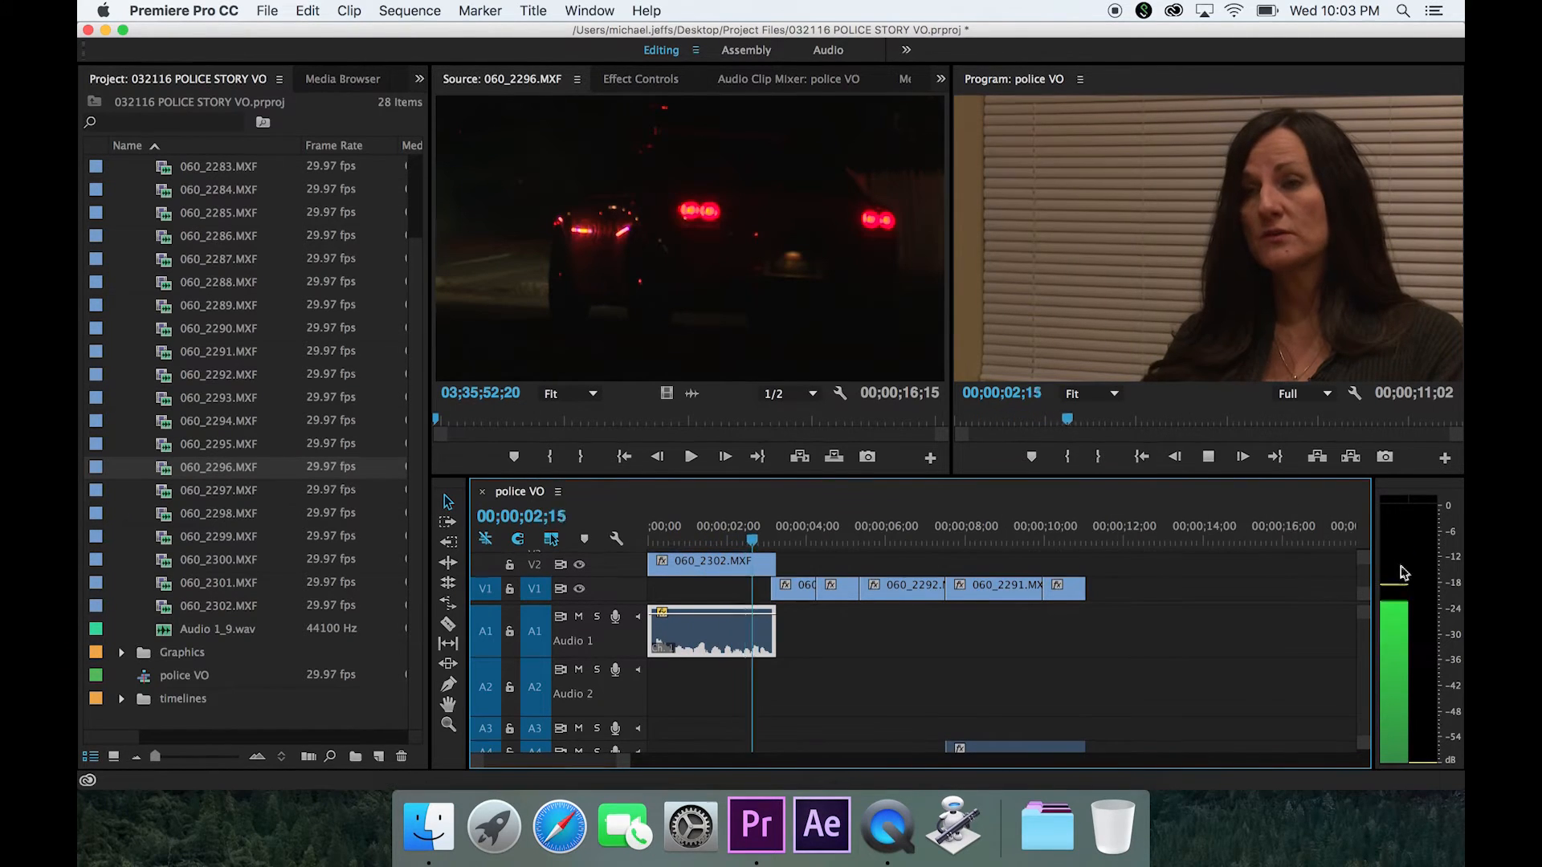
pyautogui.press('space')
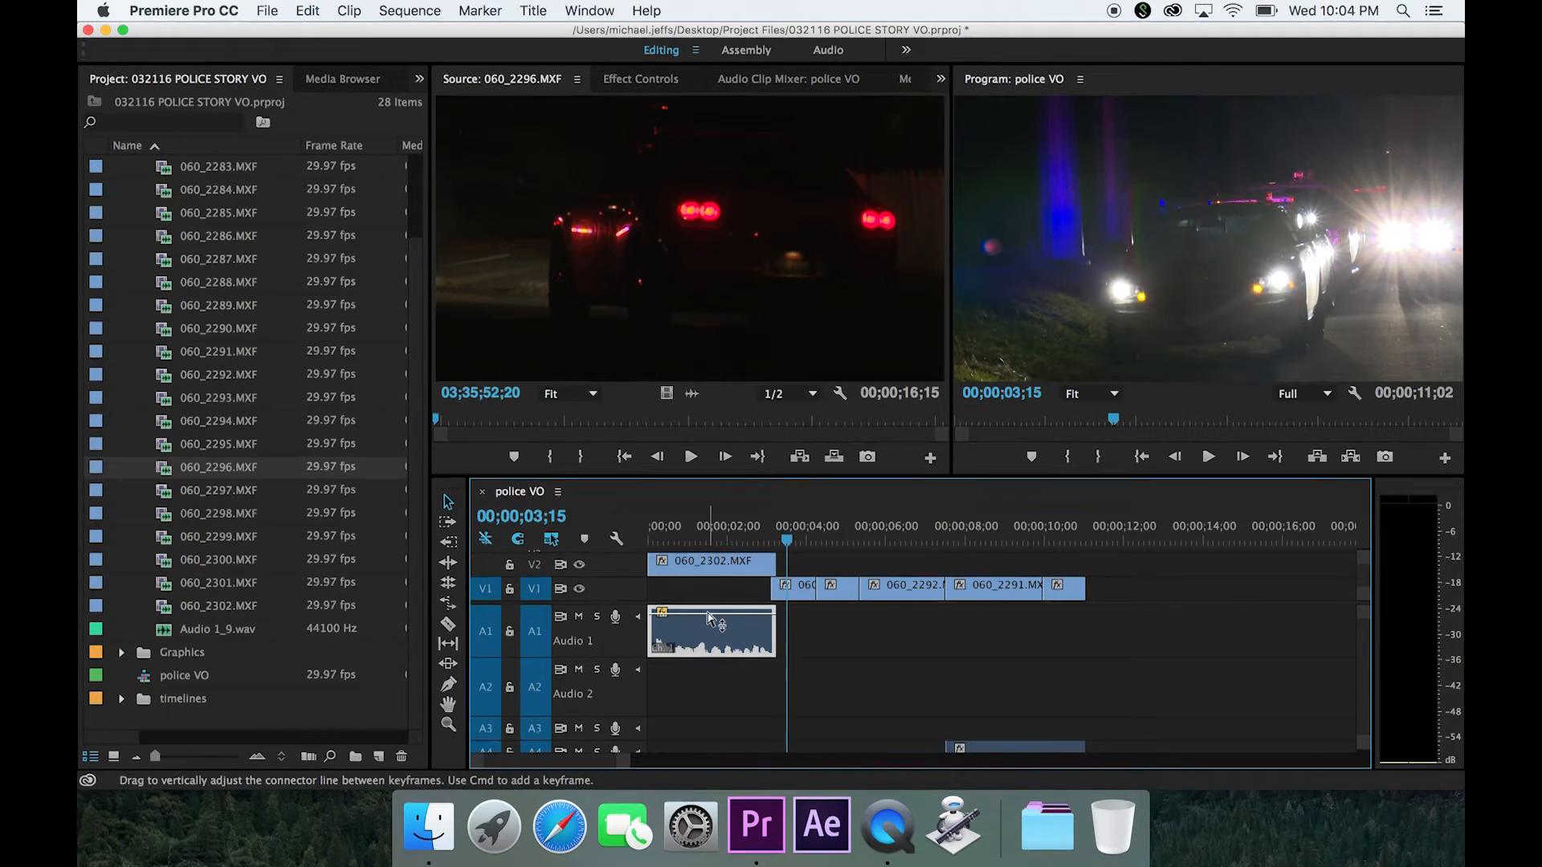
pyautogui.moveTo(708, 612)
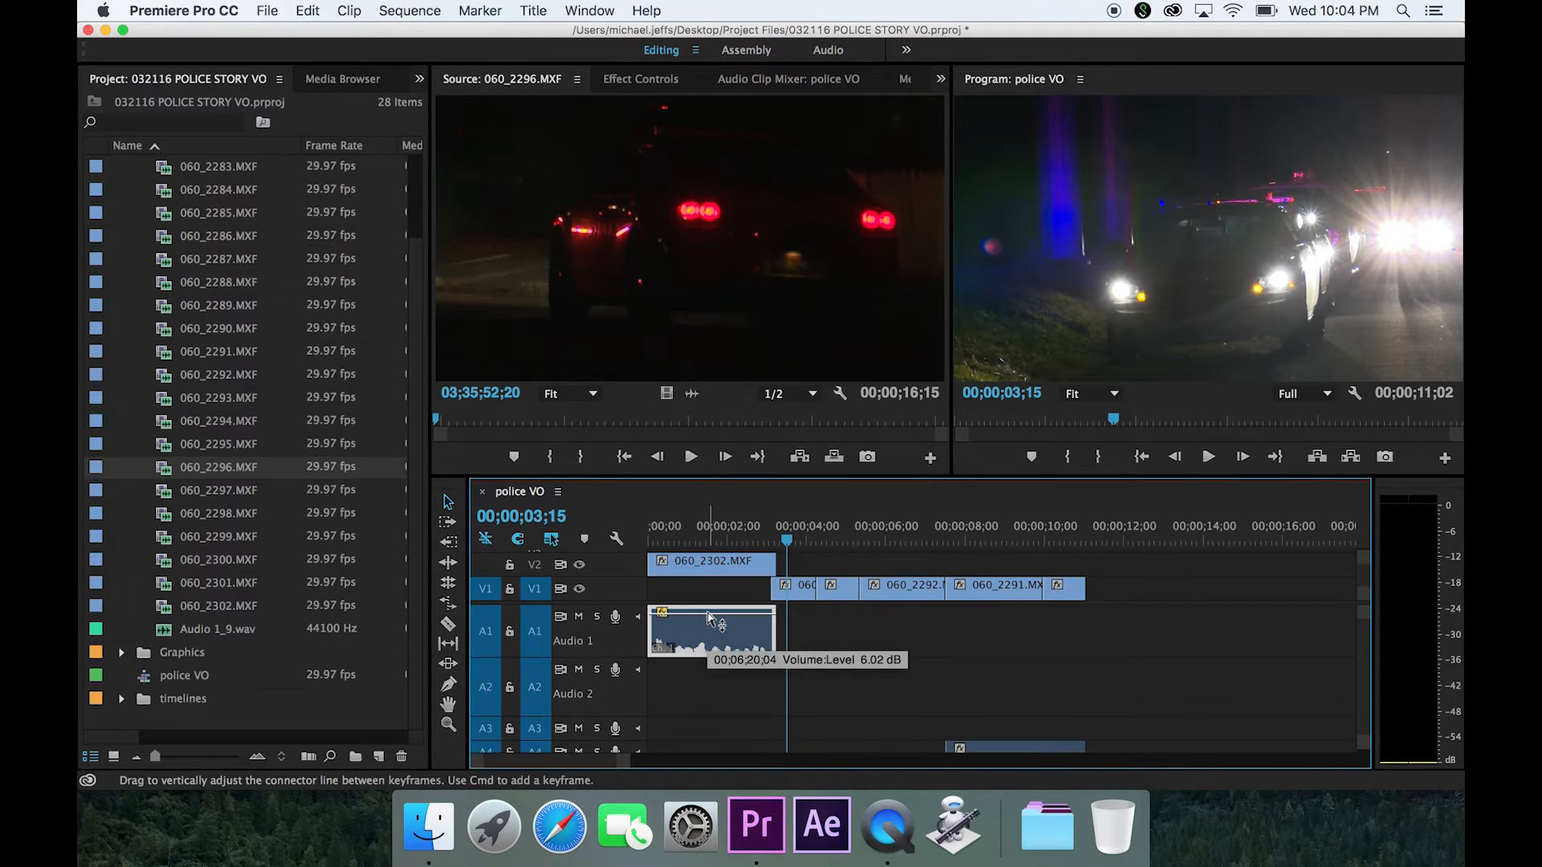
pyautogui.click(812, 638)
pyautogui.click(708, 627)
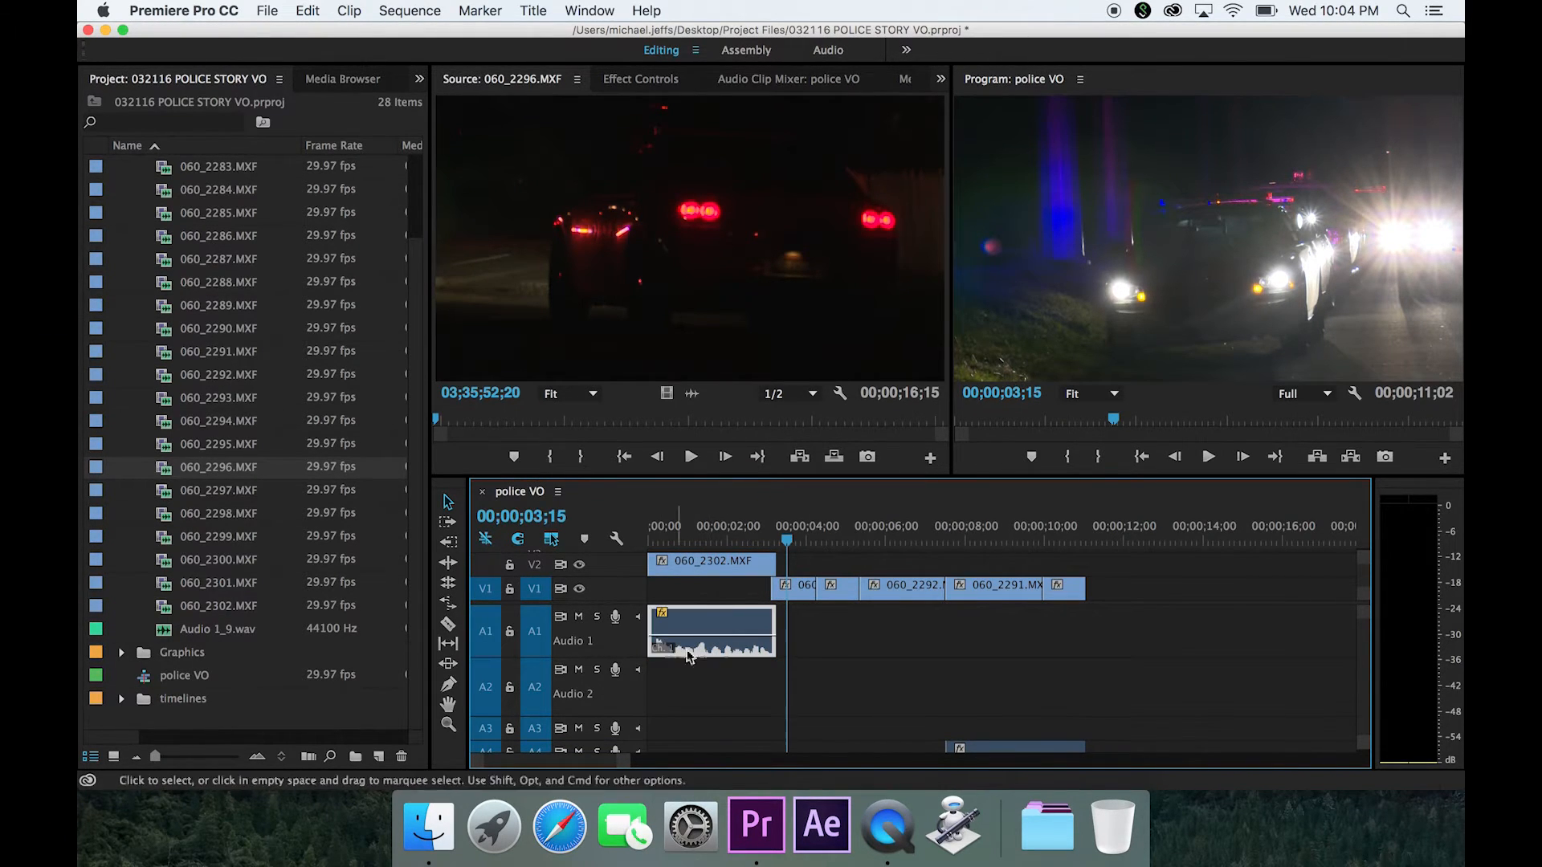
# Normalize the max peak of the A1 interview clip with Audio Gain
pyautogui.click(351, 9)
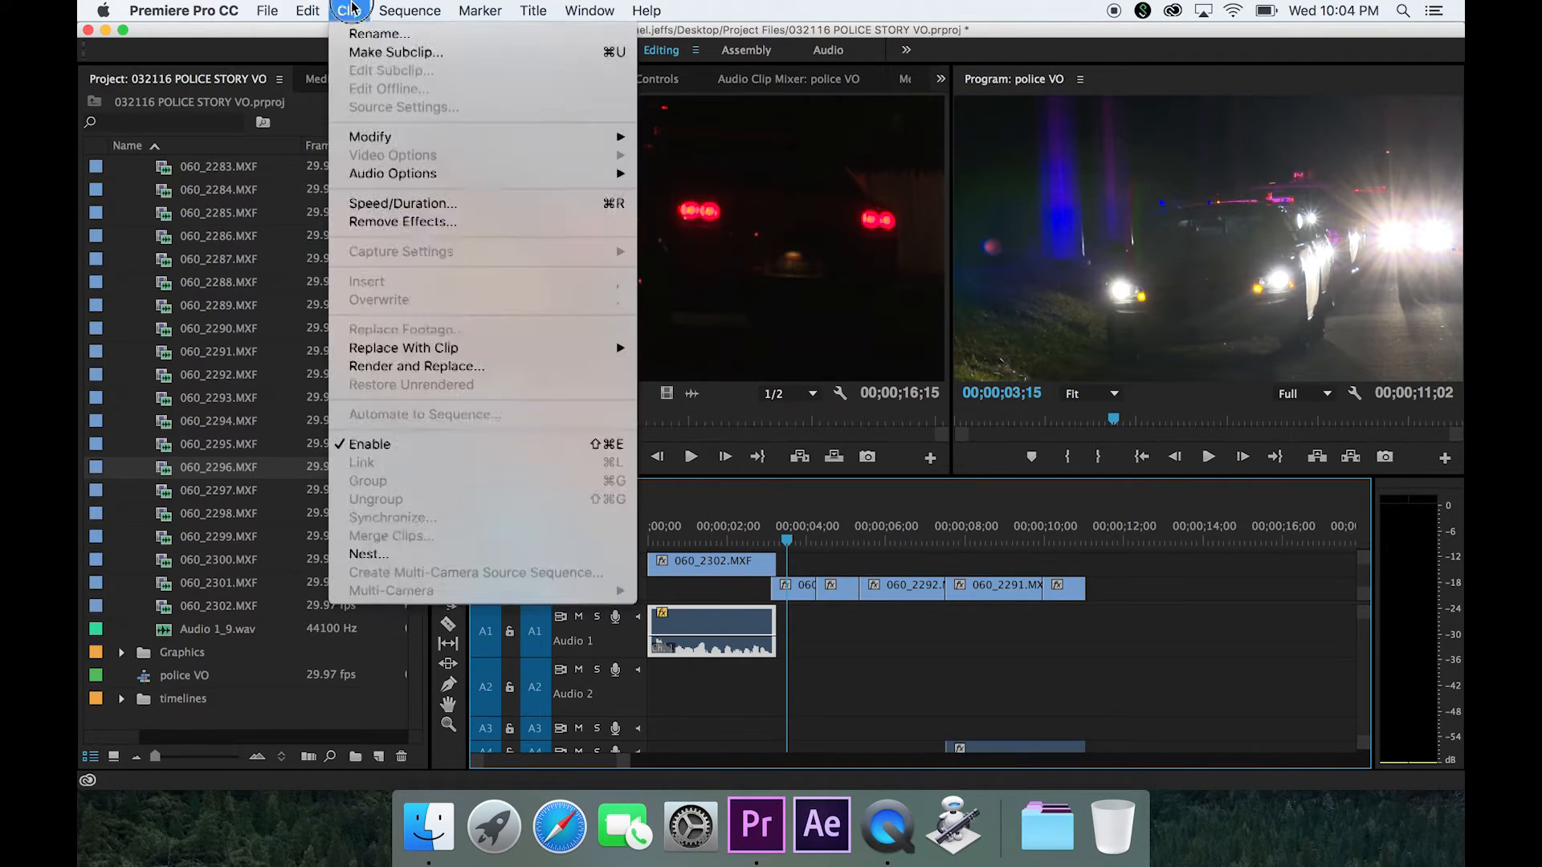
pyautogui.moveTo(396, 177)
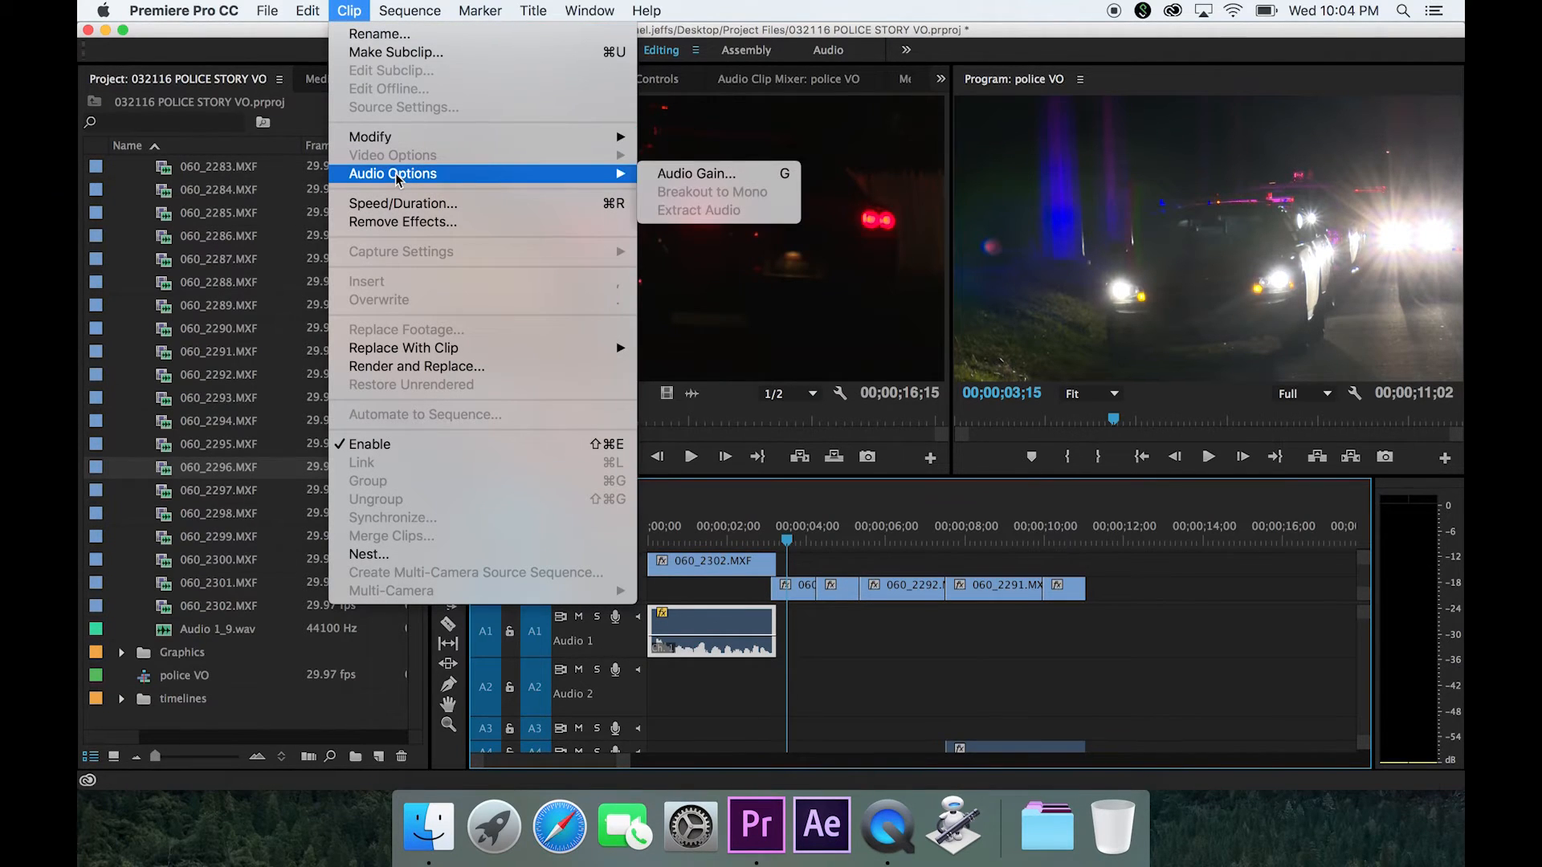
pyautogui.click(711, 174)
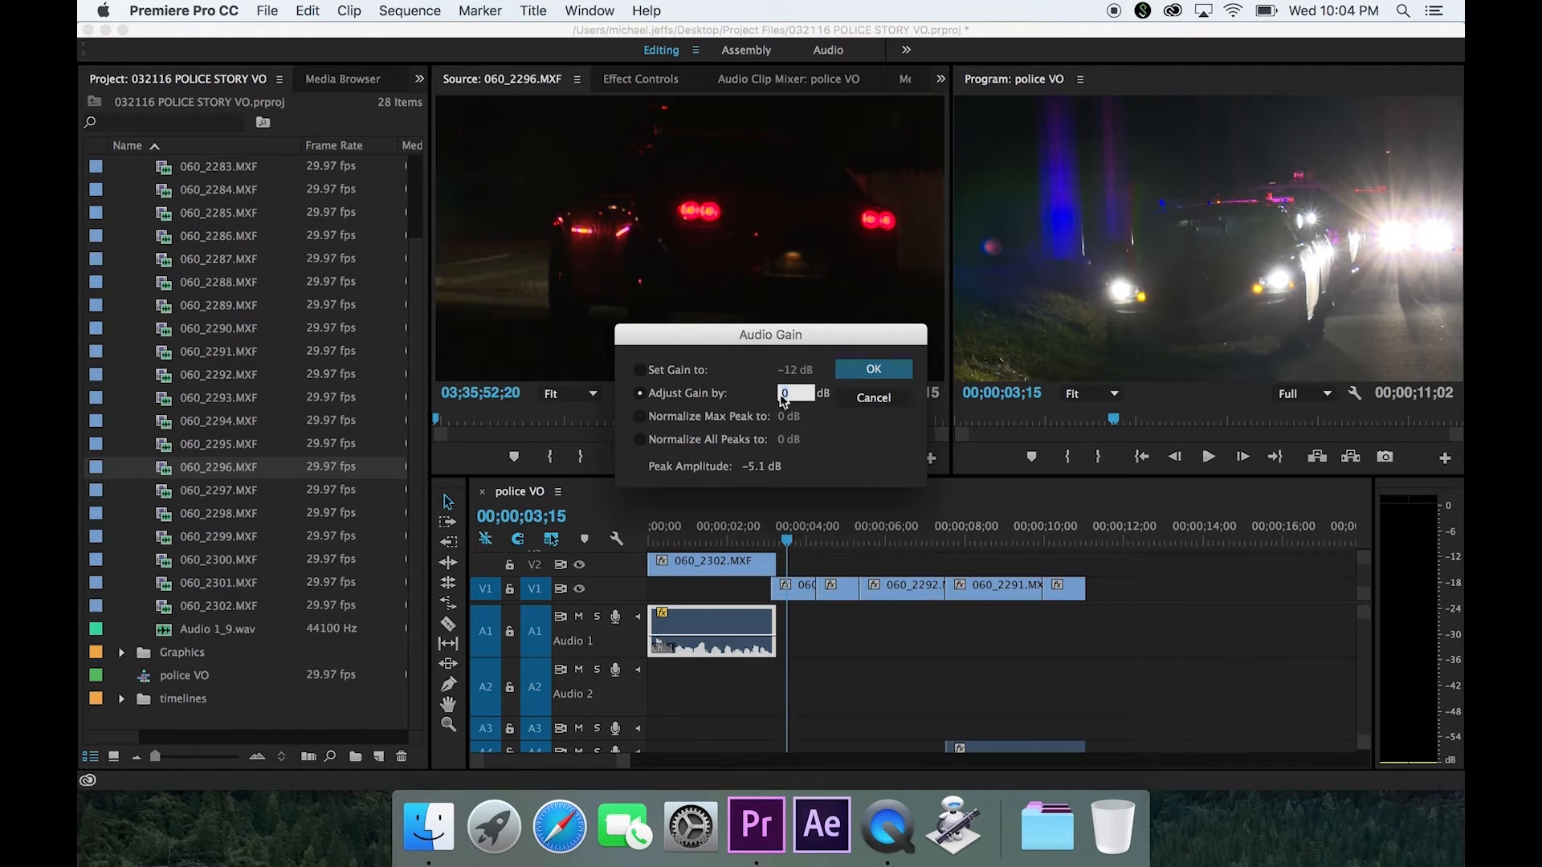
pyautogui.click(640, 370)
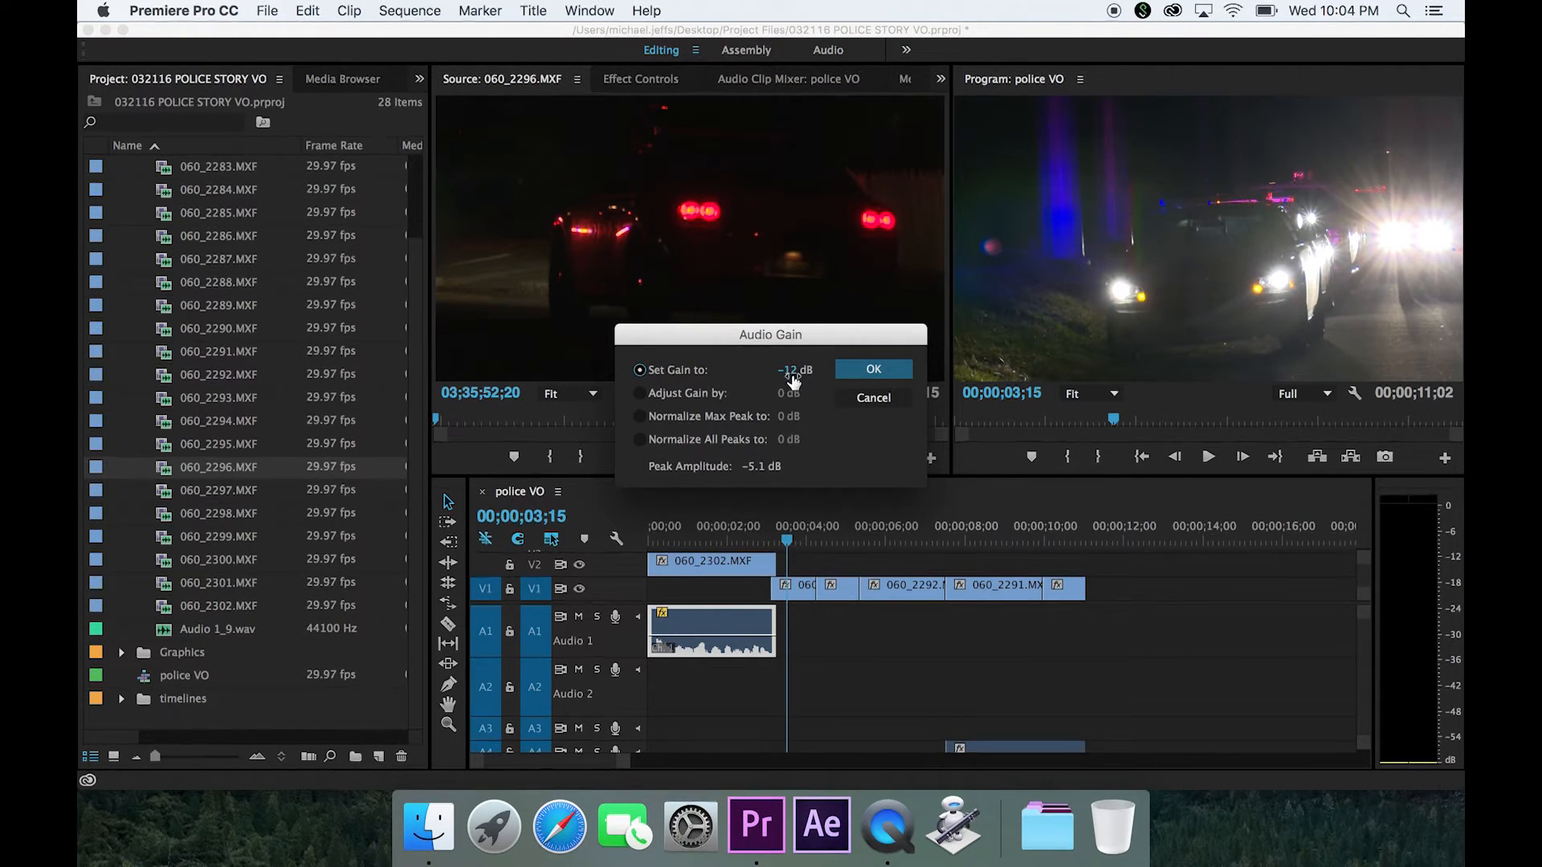
pyautogui.click(691, 418)
pyautogui.click(785, 417)
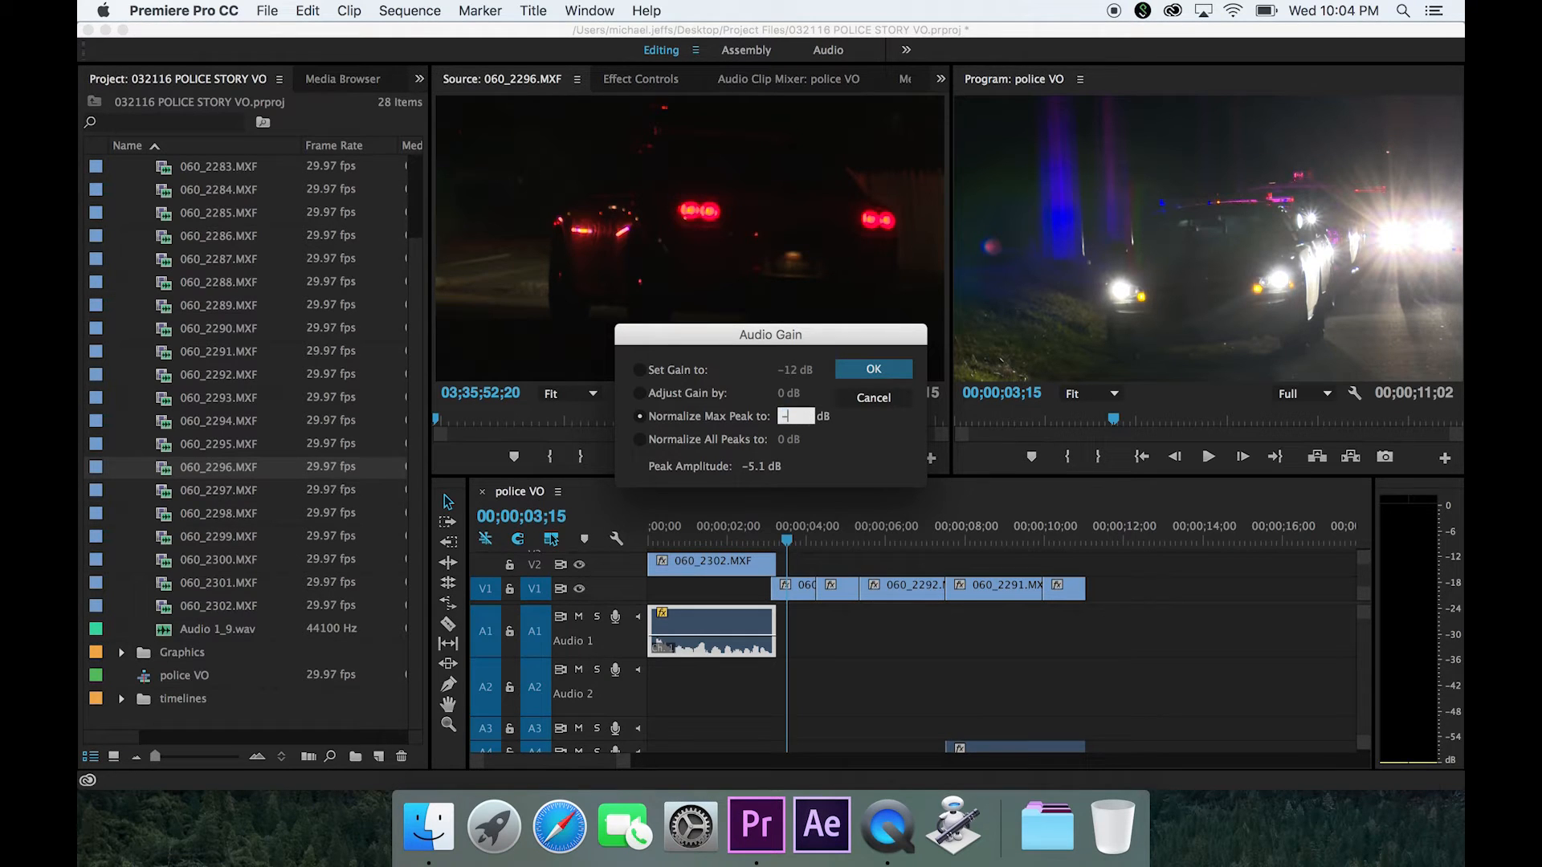
pyautogui.click(890, 371)
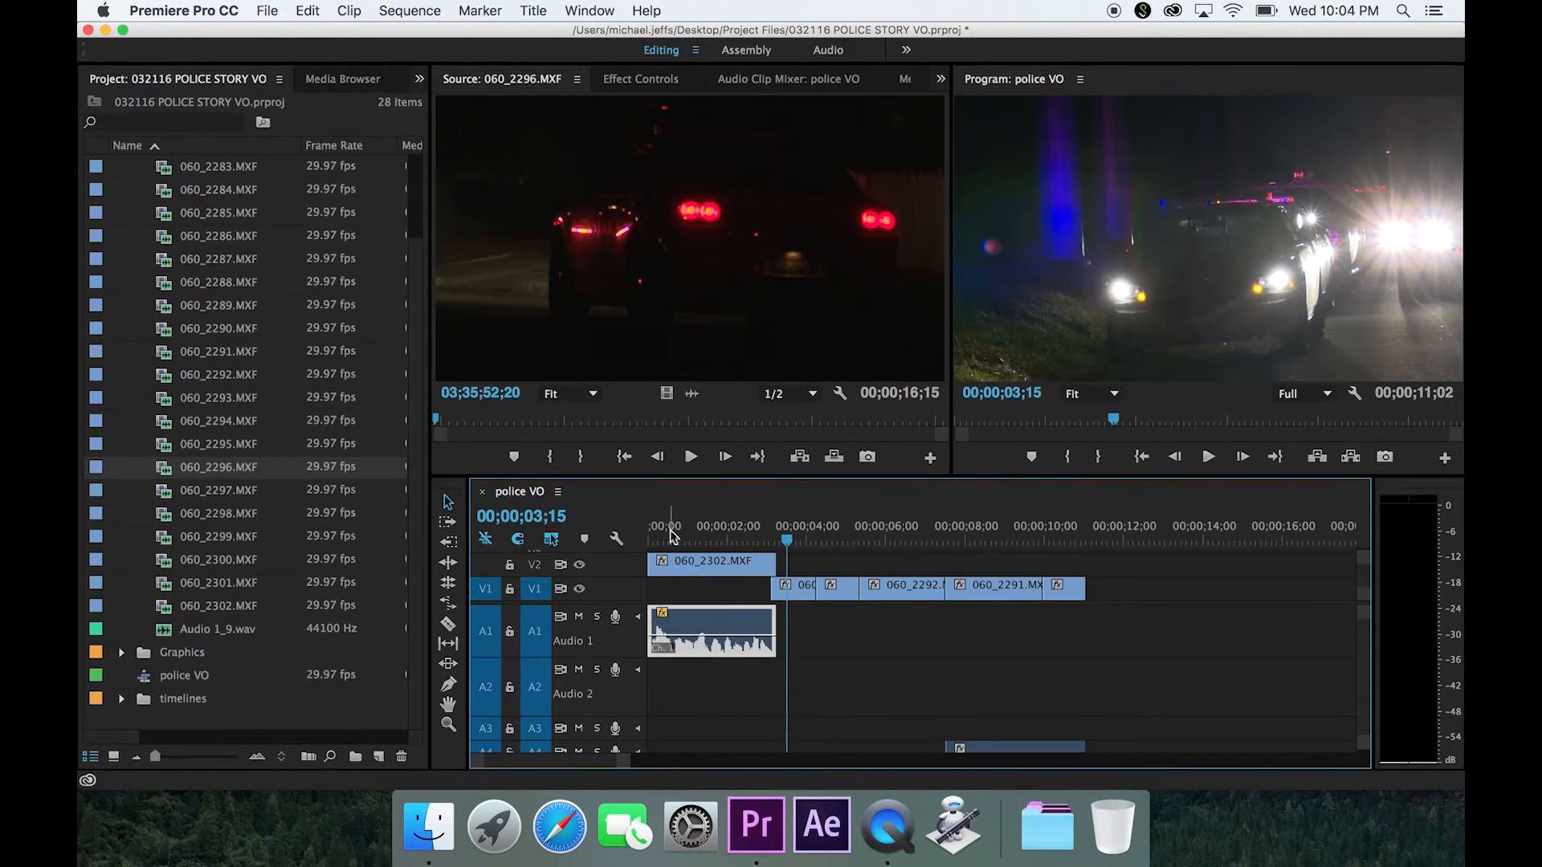
# Play the sequence from the start to check the level and nudge the A1 clip's volume line slightly upward
pyautogui.click(655, 534)
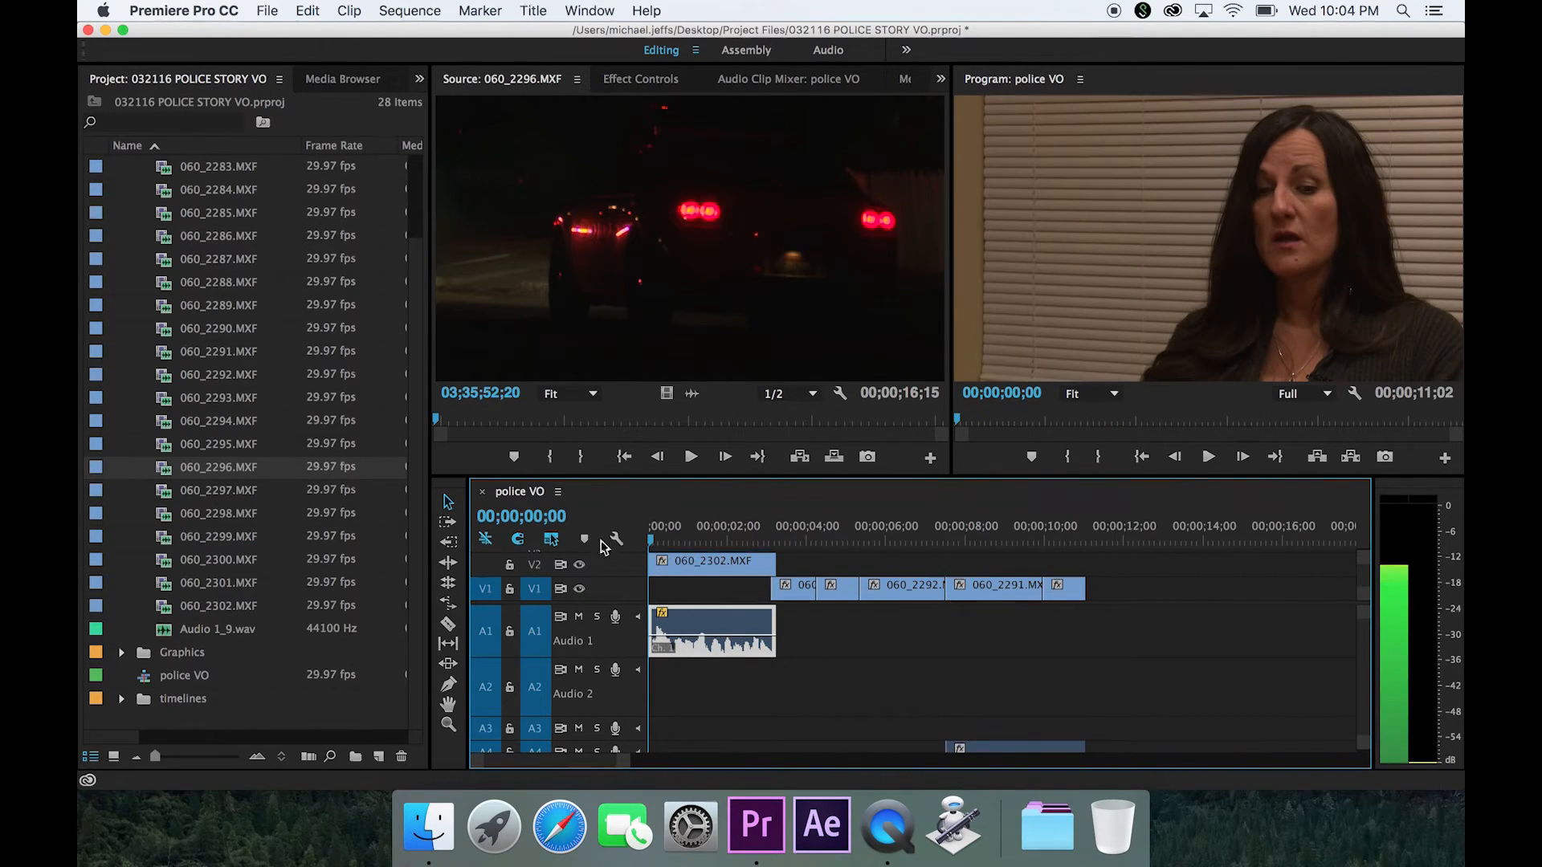
pyautogui.press('space')
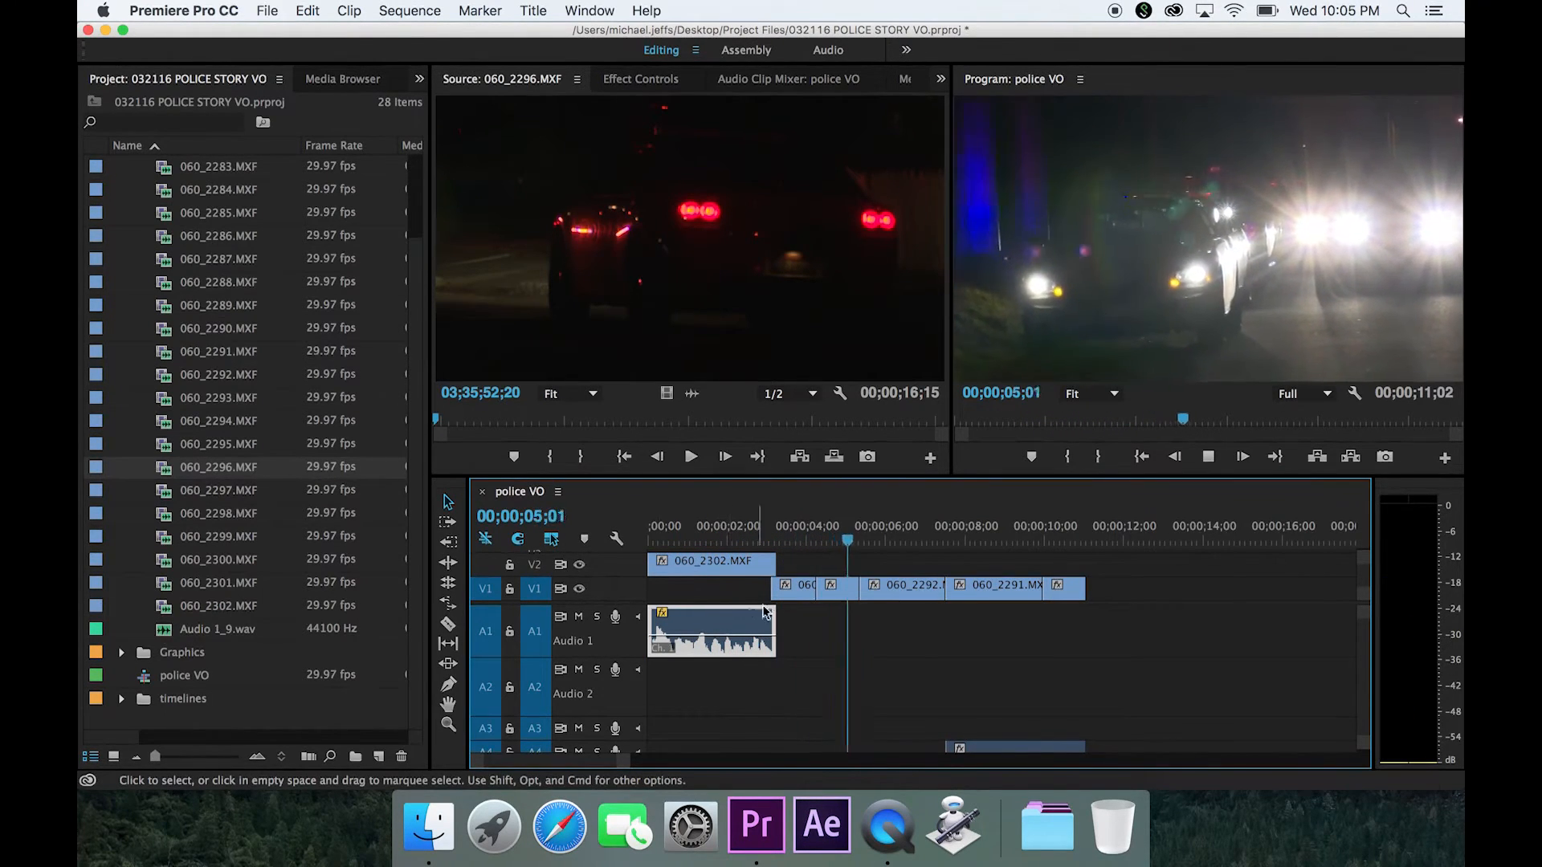
pyautogui.press('space')
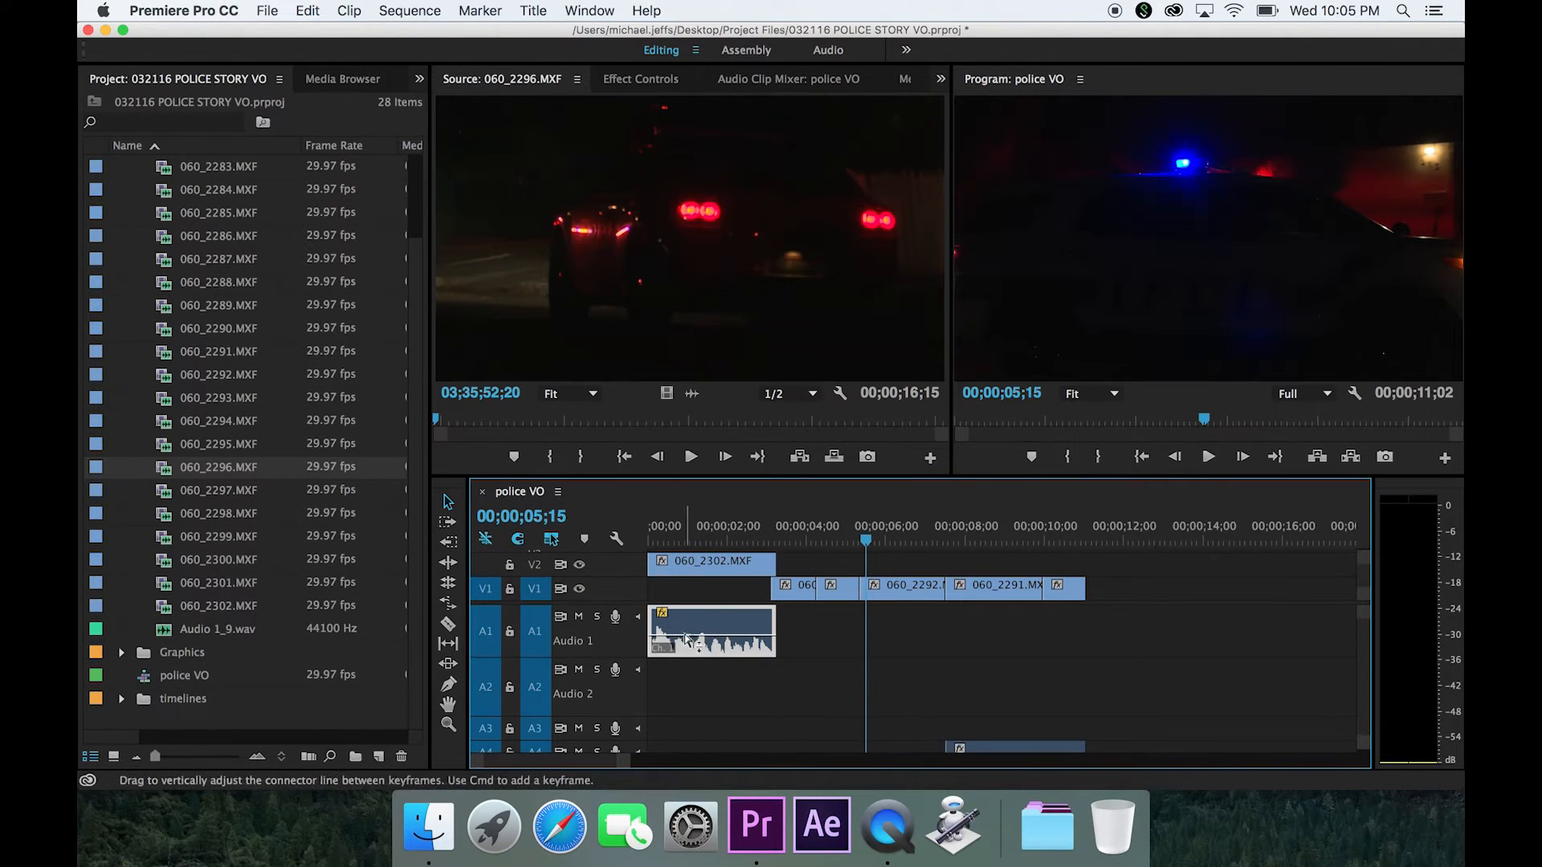
pyautogui.moveTo(700, 640)
pyautogui.mouseDown()
pyautogui.moveTo(701, 619)
pyautogui.moveTo(698, 635)
pyautogui.mouseUp()
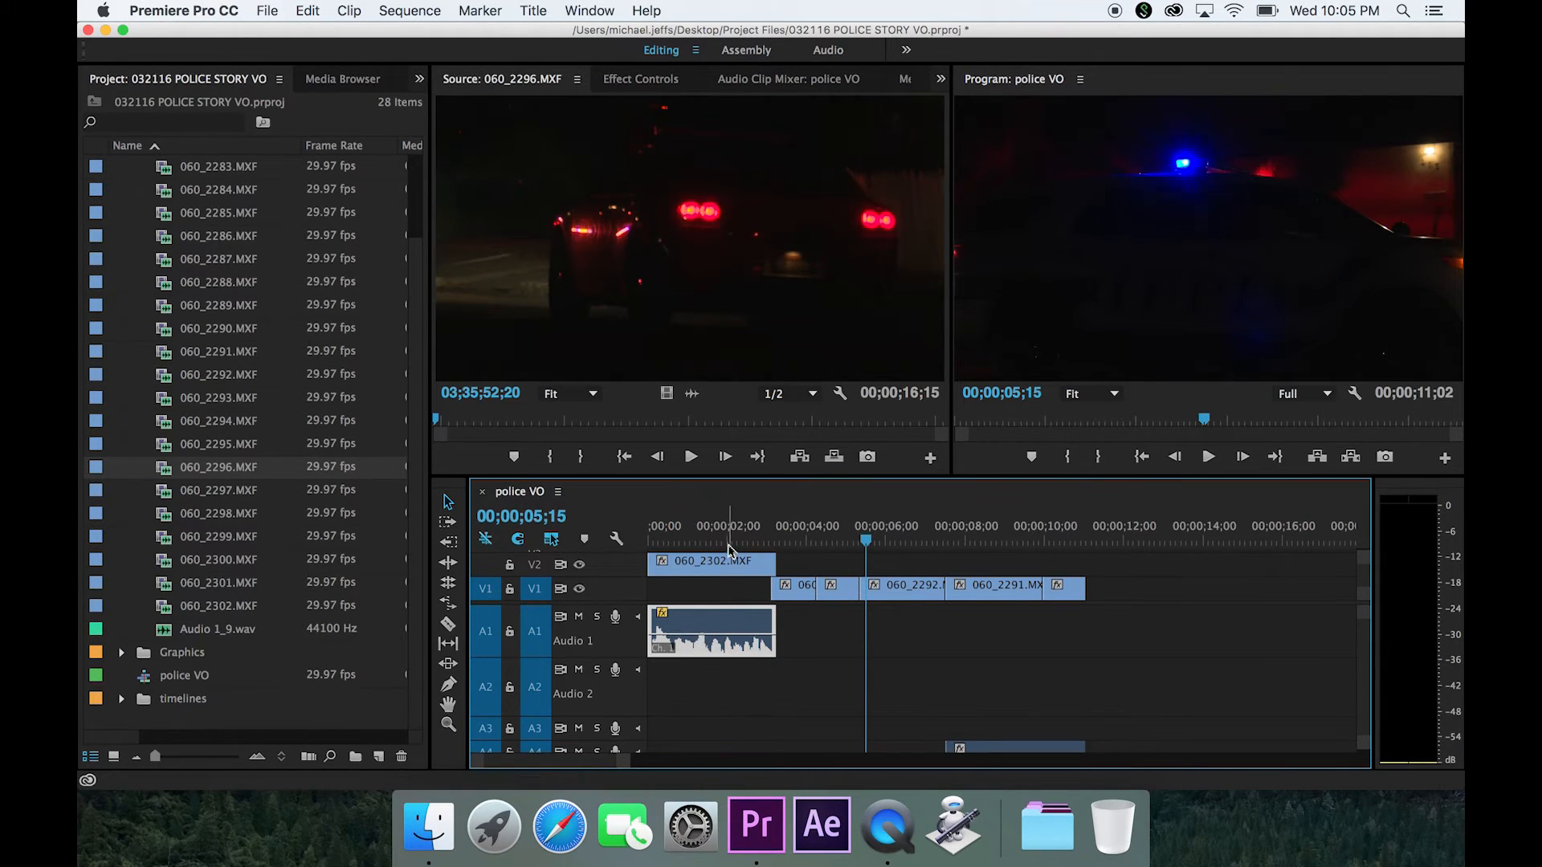
# Collapse the Footage bin in the project and select the police VO sequence
pyautogui.scroll(2, 211, 402)
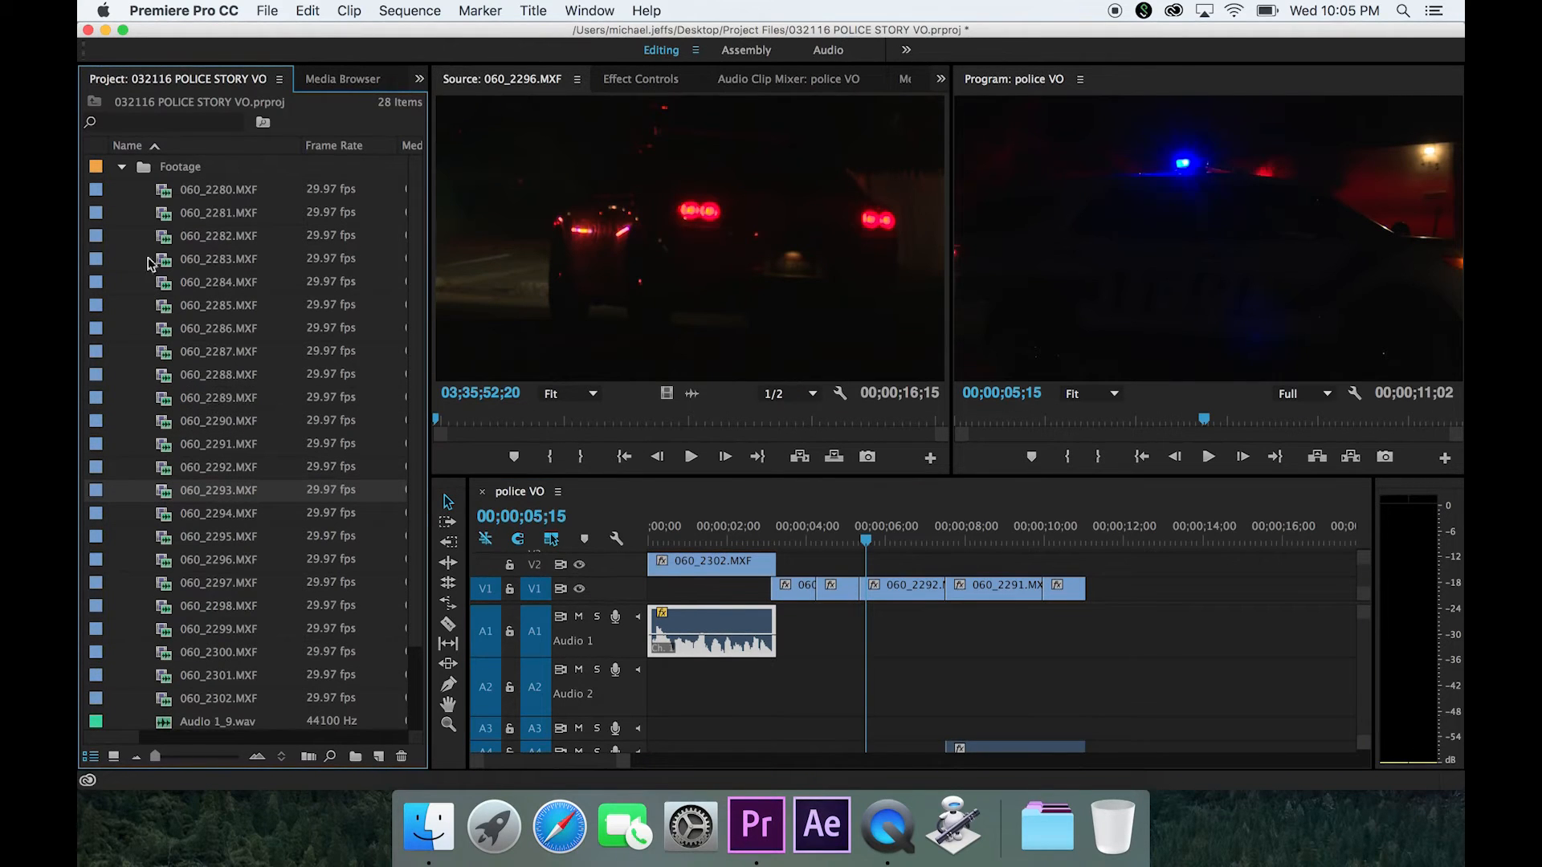
pyautogui.click(122, 167)
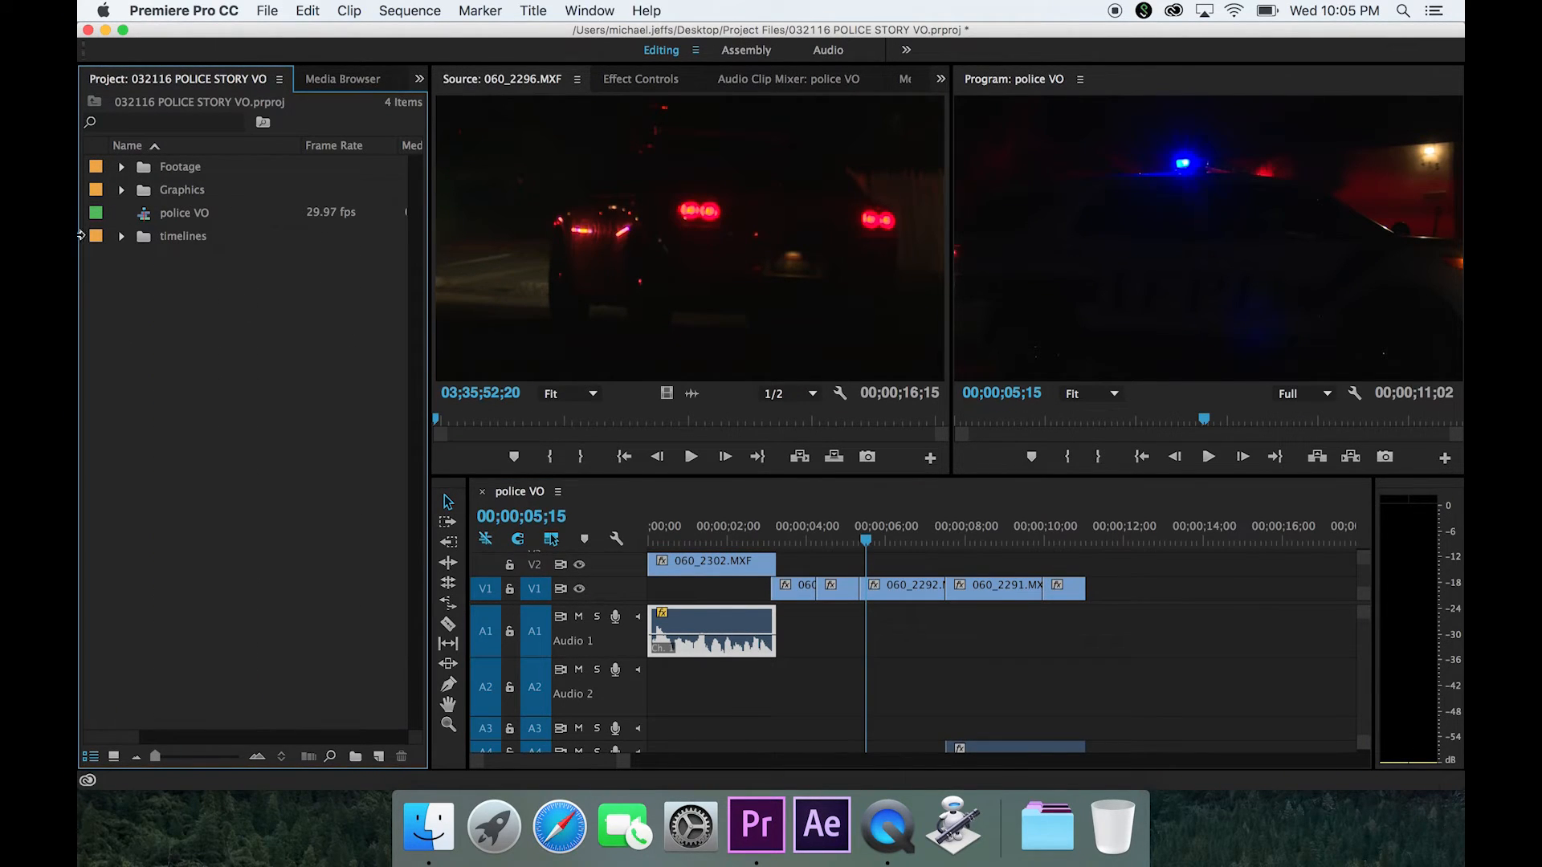
pyautogui.click(181, 220)
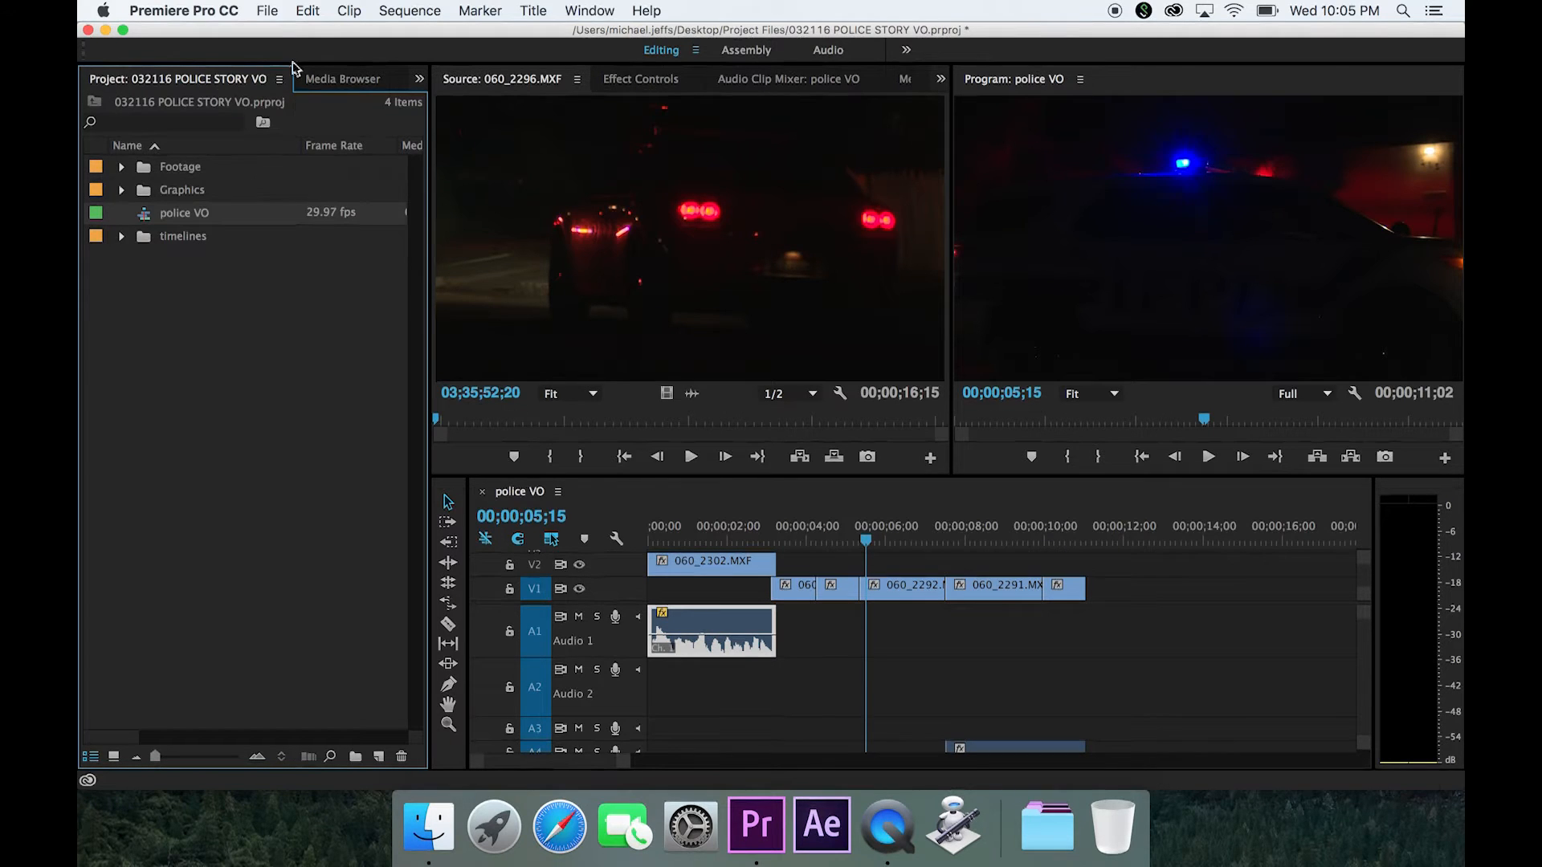
# Compare the available export options with the police VO sequence selected and with nothing selected
pyautogui.click(269, 11)
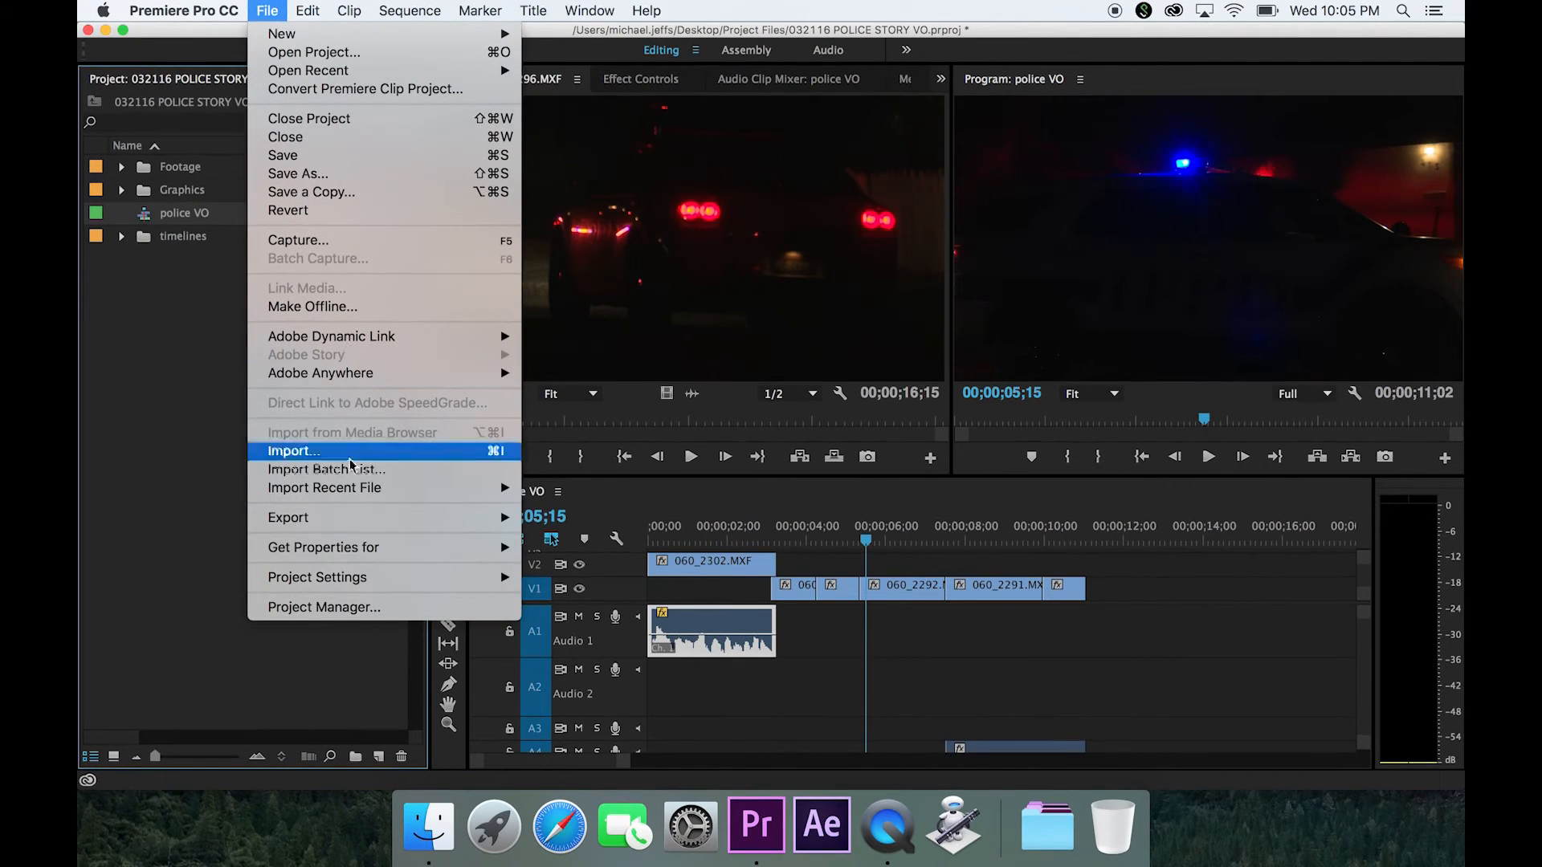
pyautogui.moveTo(352, 518)
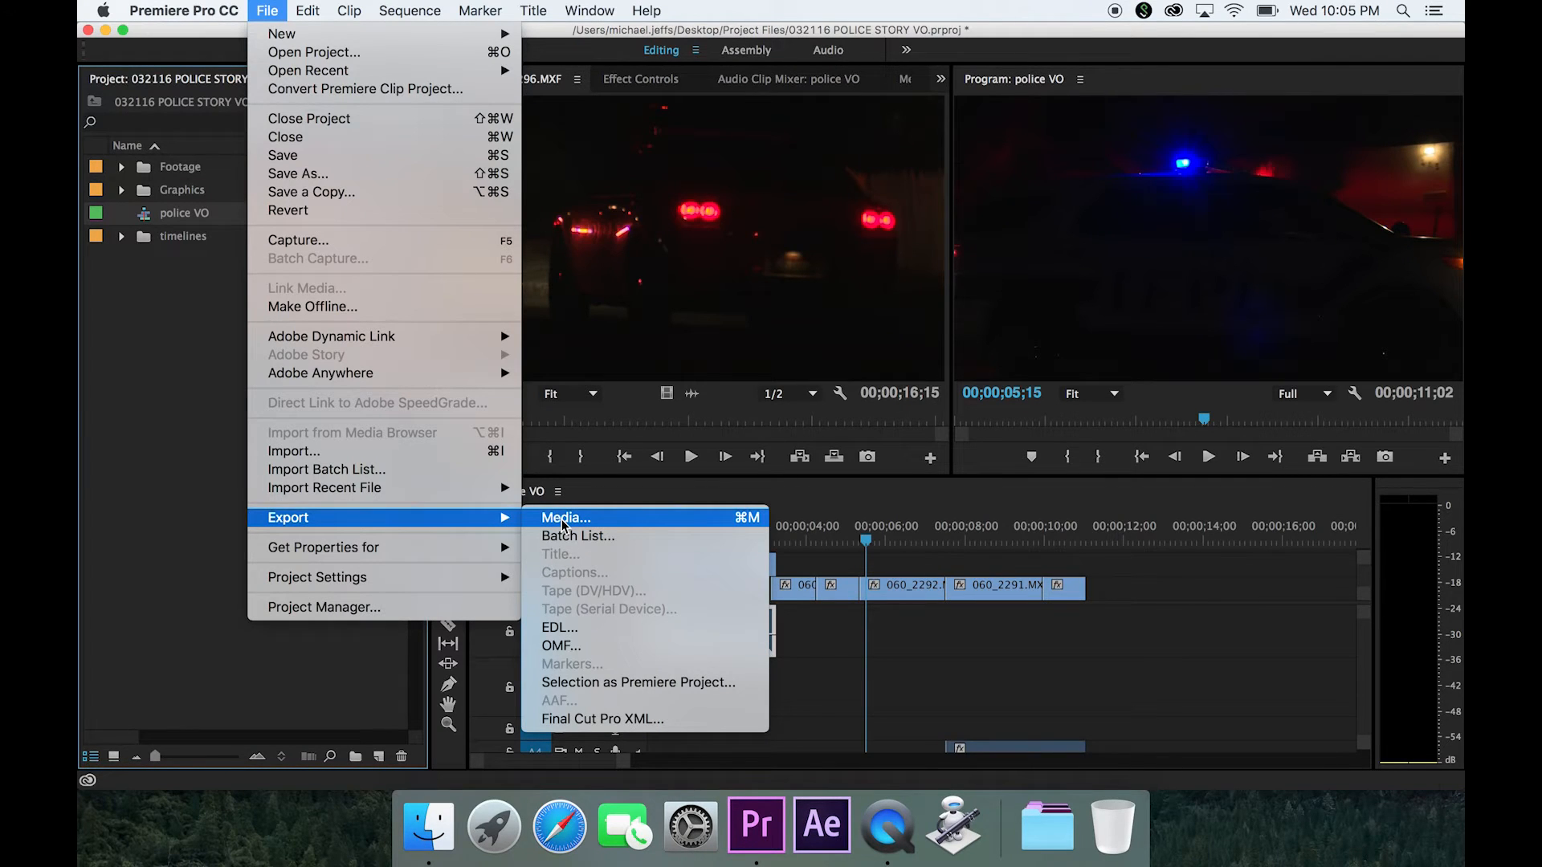
pyautogui.click(337, 697)
pyautogui.click(286, 534)
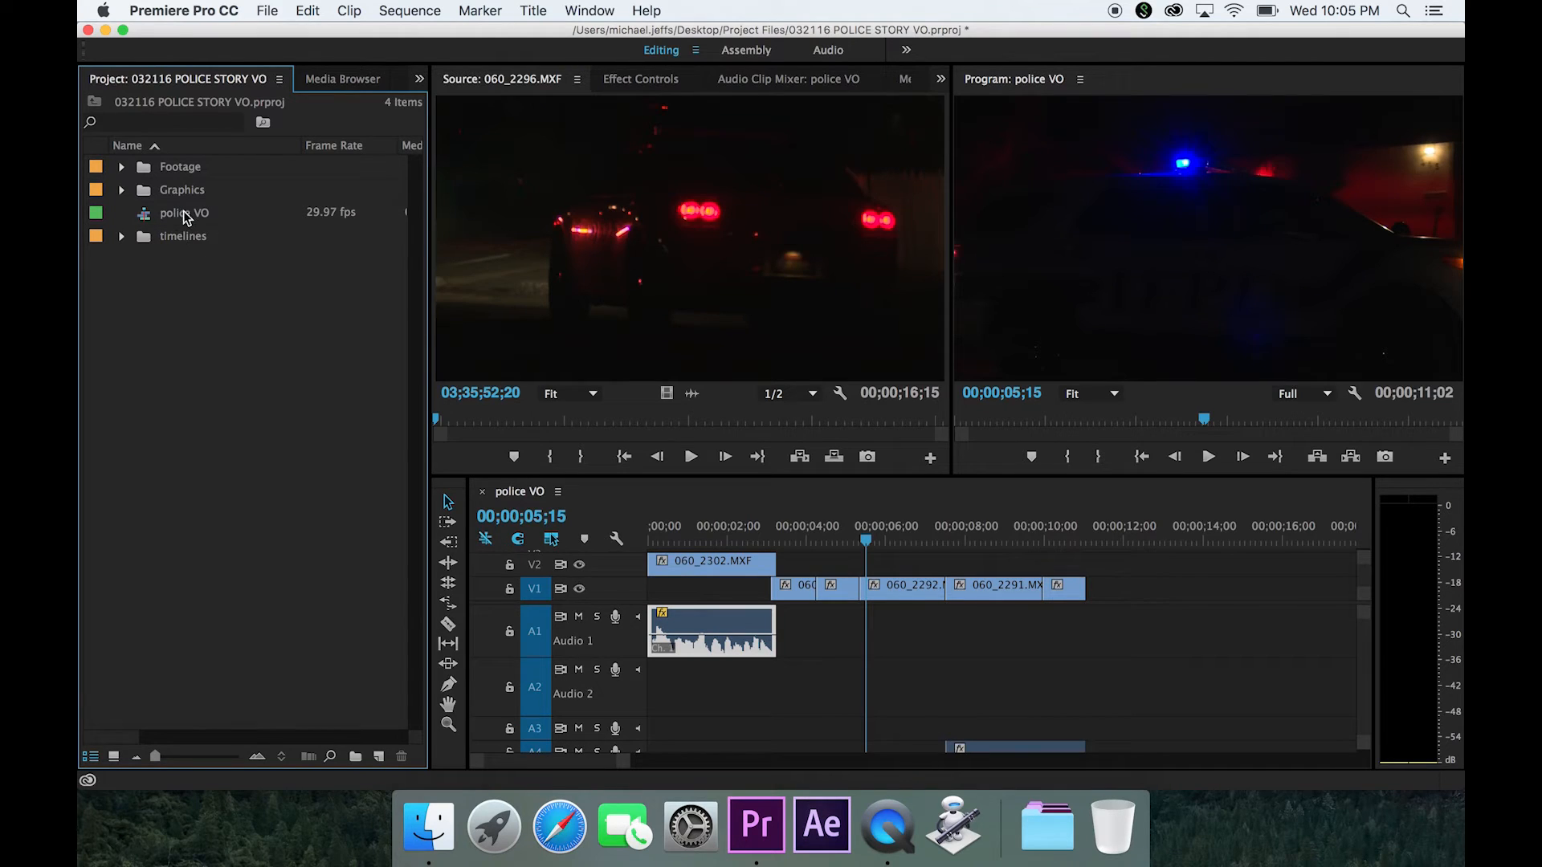
pyautogui.click(265, 10)
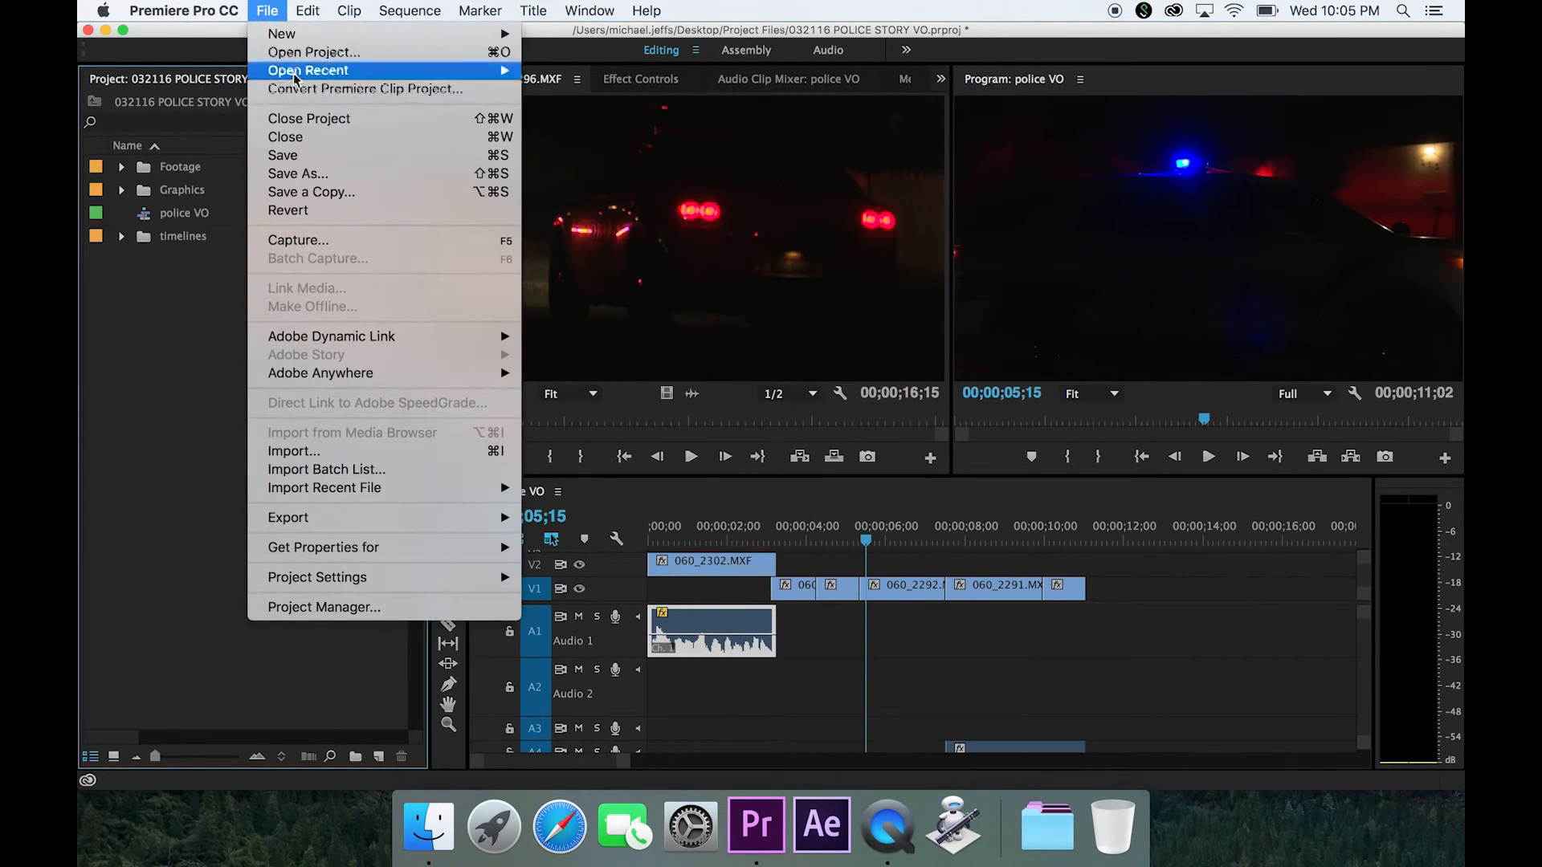
pyautogui.moveTo(317, 521)
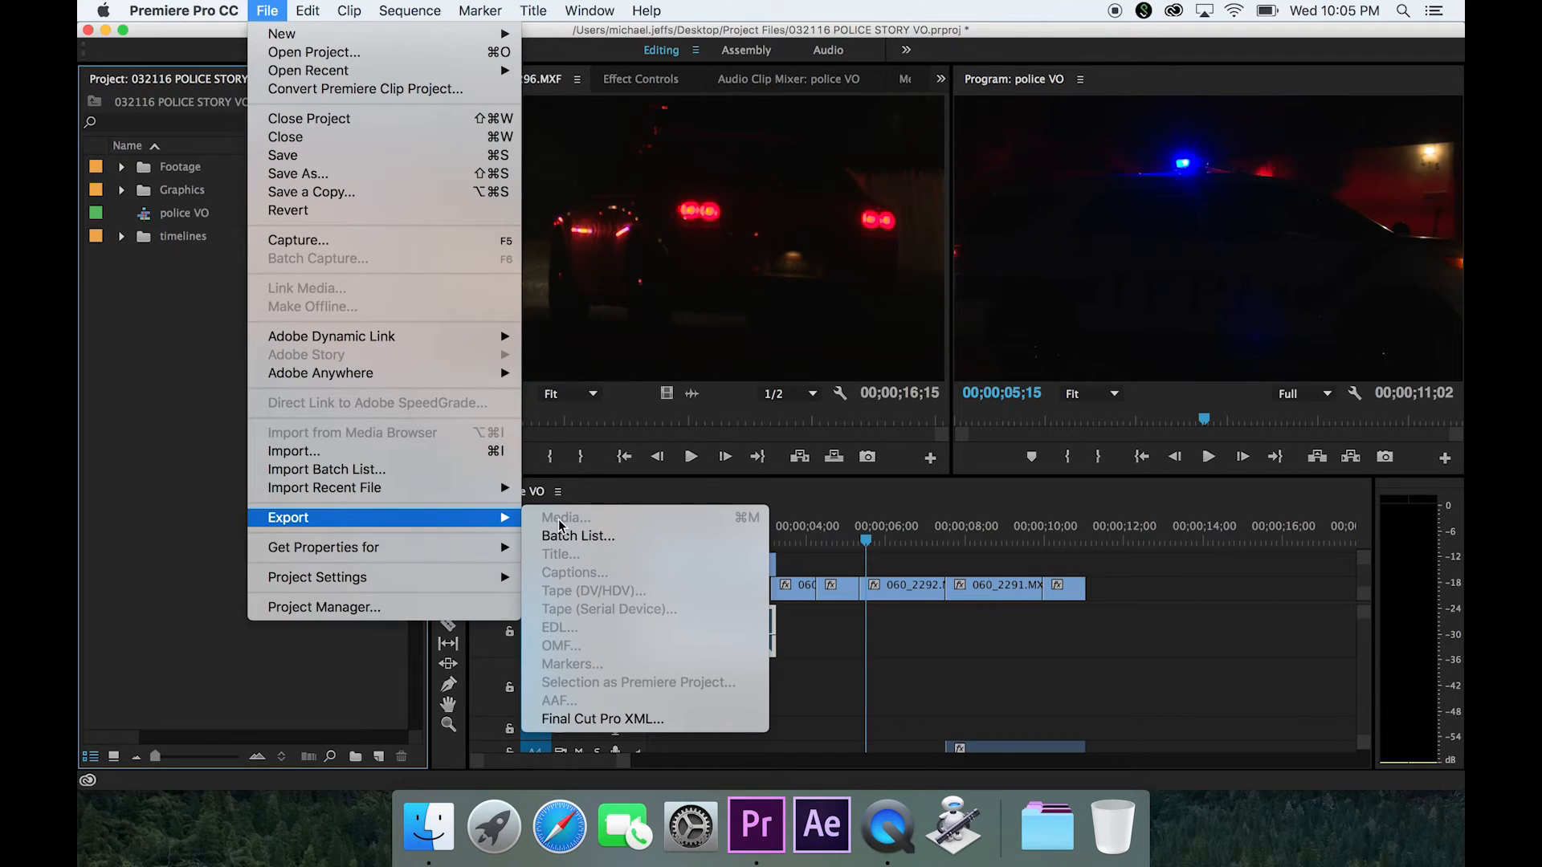
pyautogui.click(151, 463)
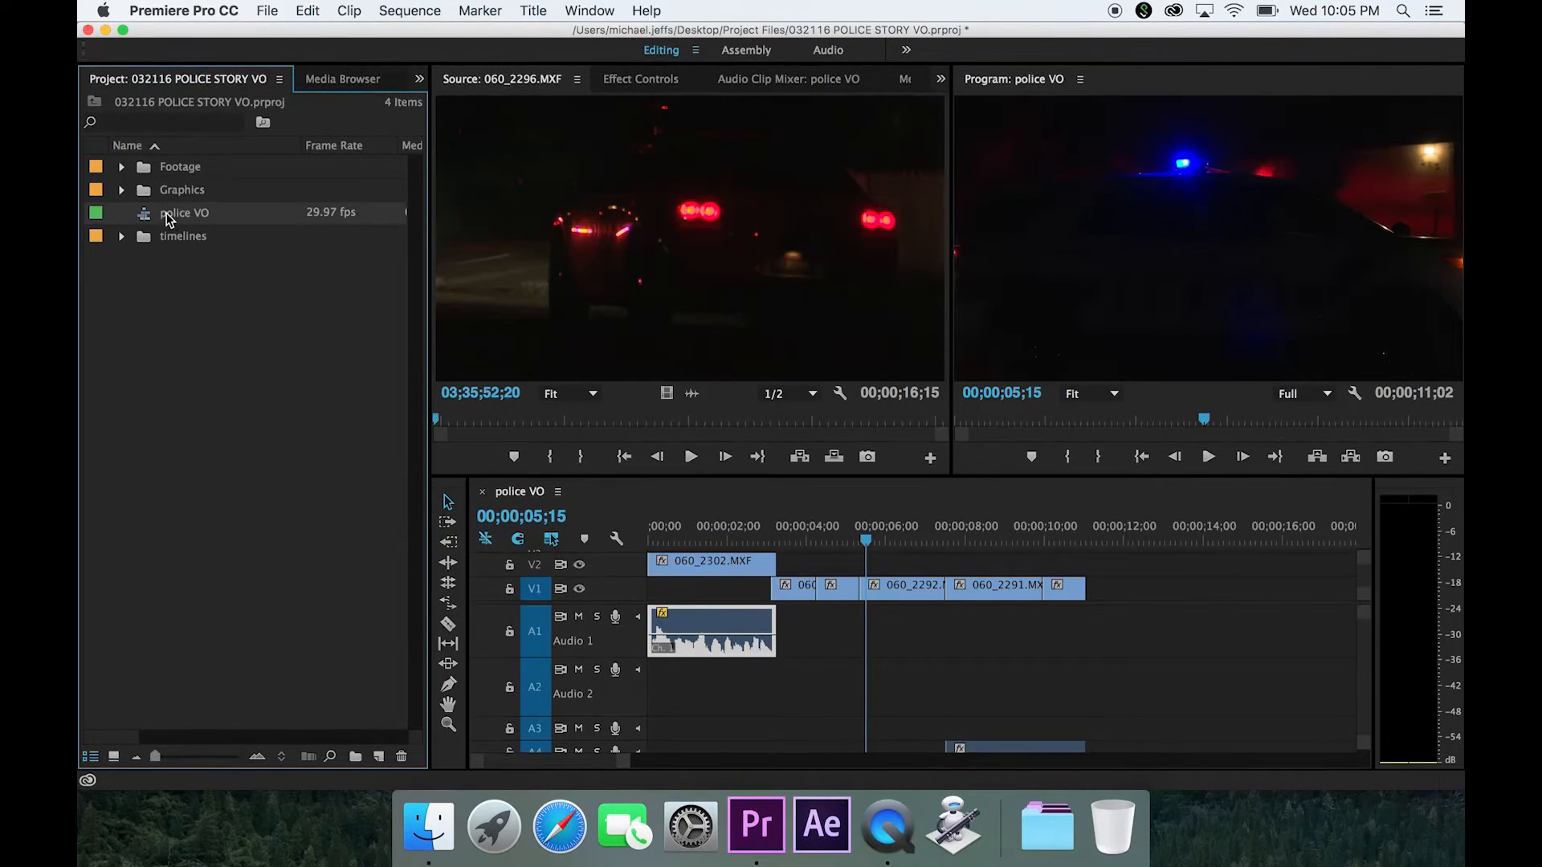
# Set up a media export of the police VO sequence as H.264 with the NPG EXPORT preset and review its video settings
pyautogui.click(268, 10)
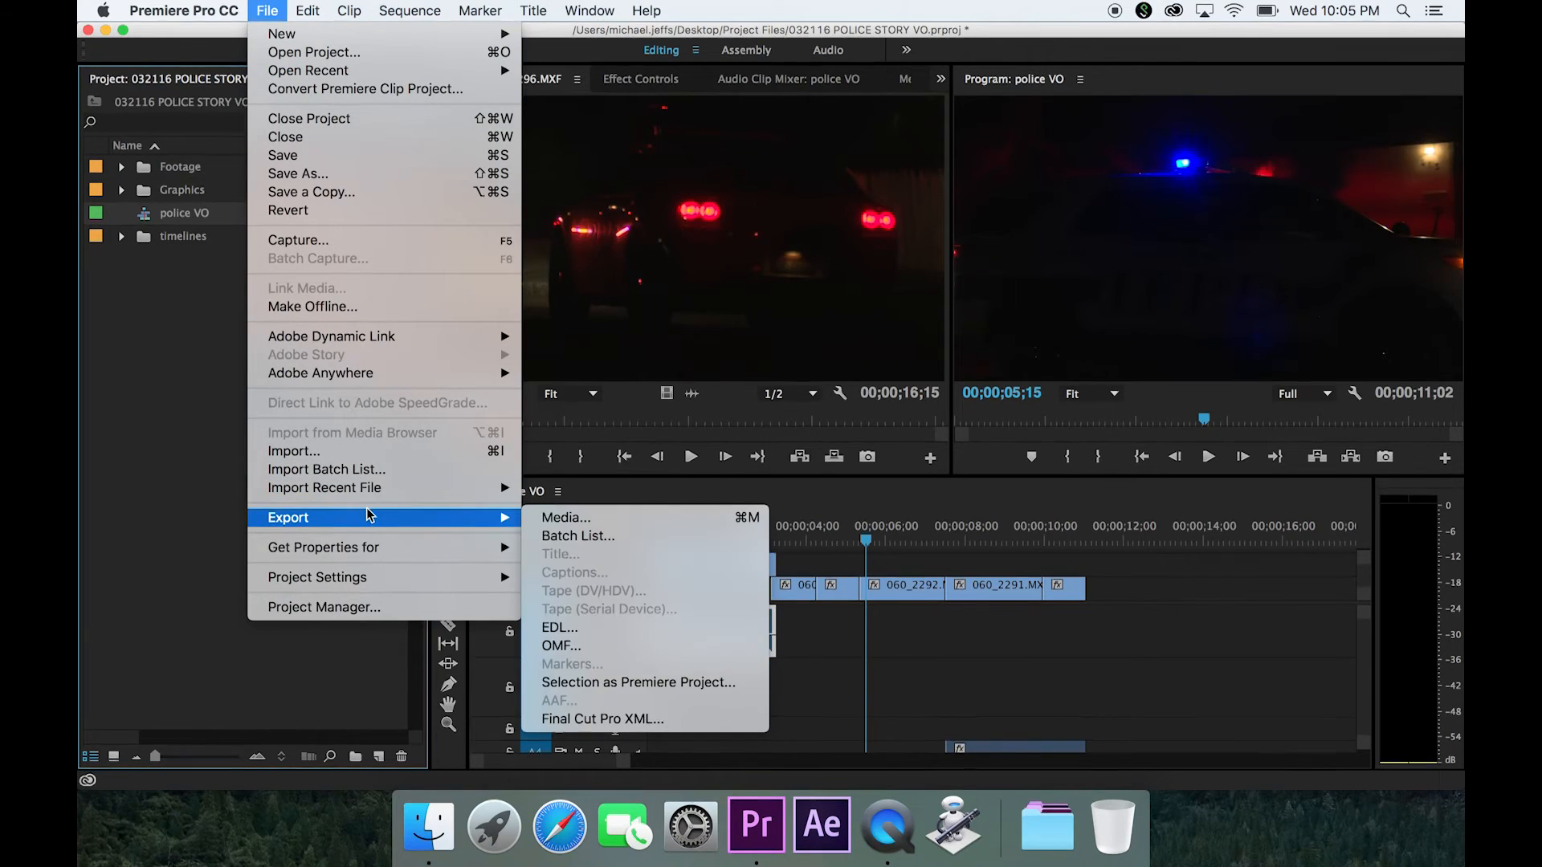
pyautogui.click(551, 518)
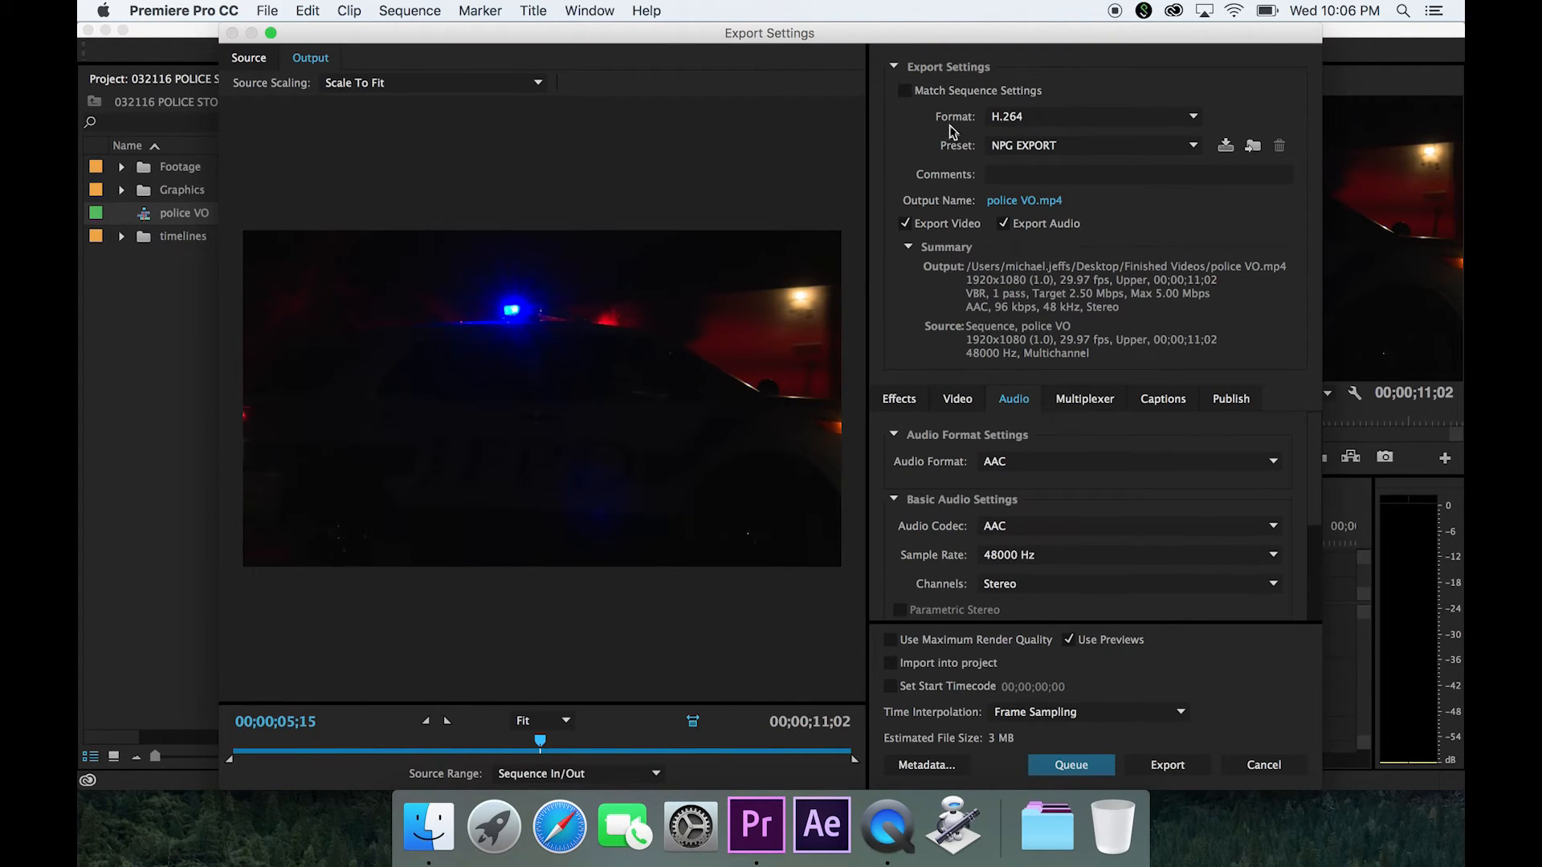
pyautogui.click(1017, 118)
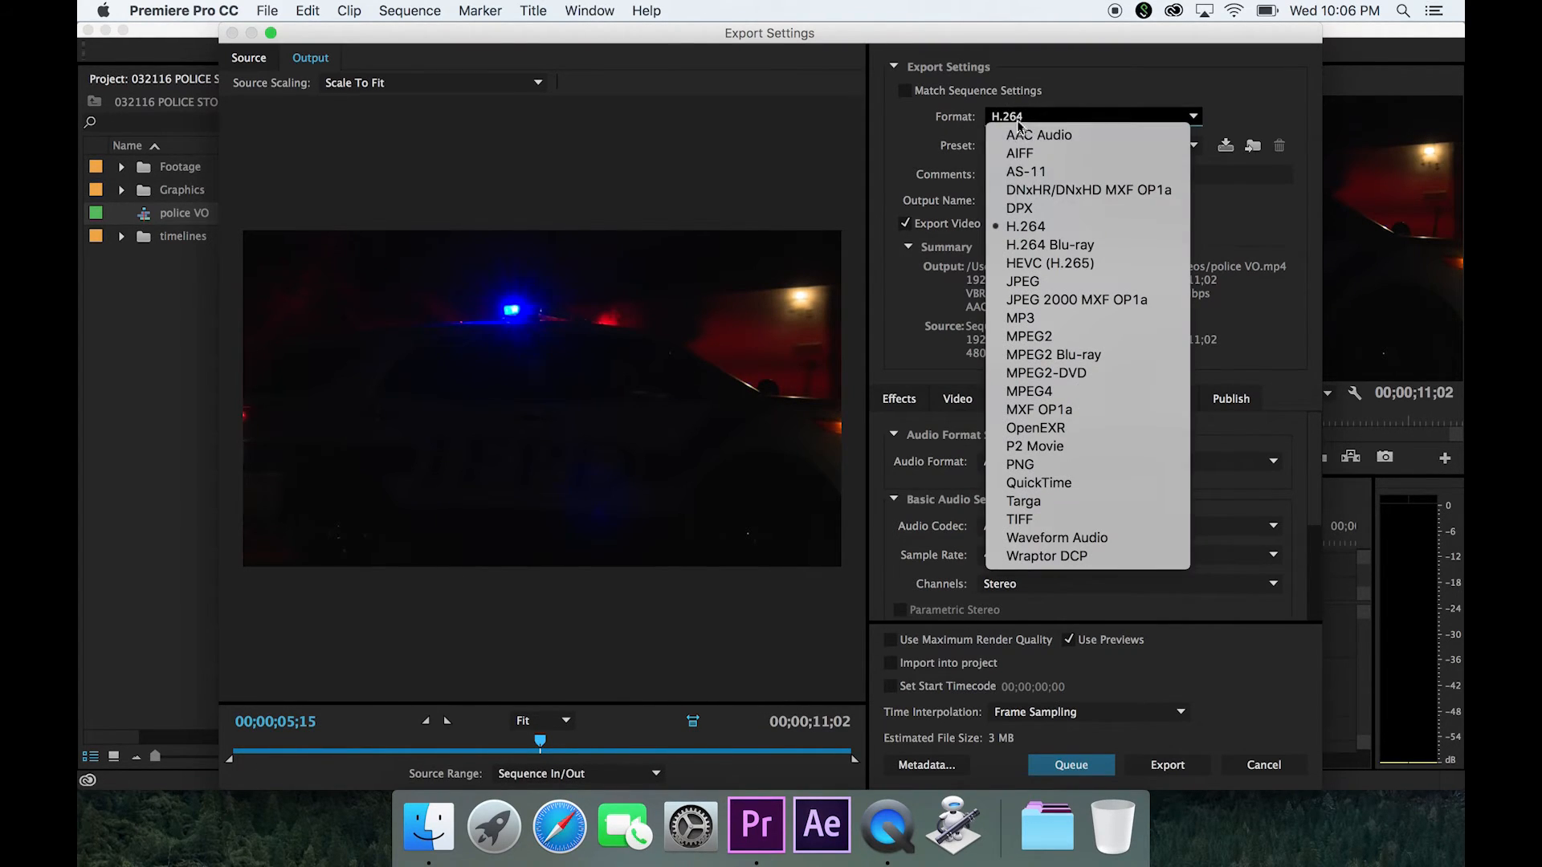
pyautogui.click(1042, 232)
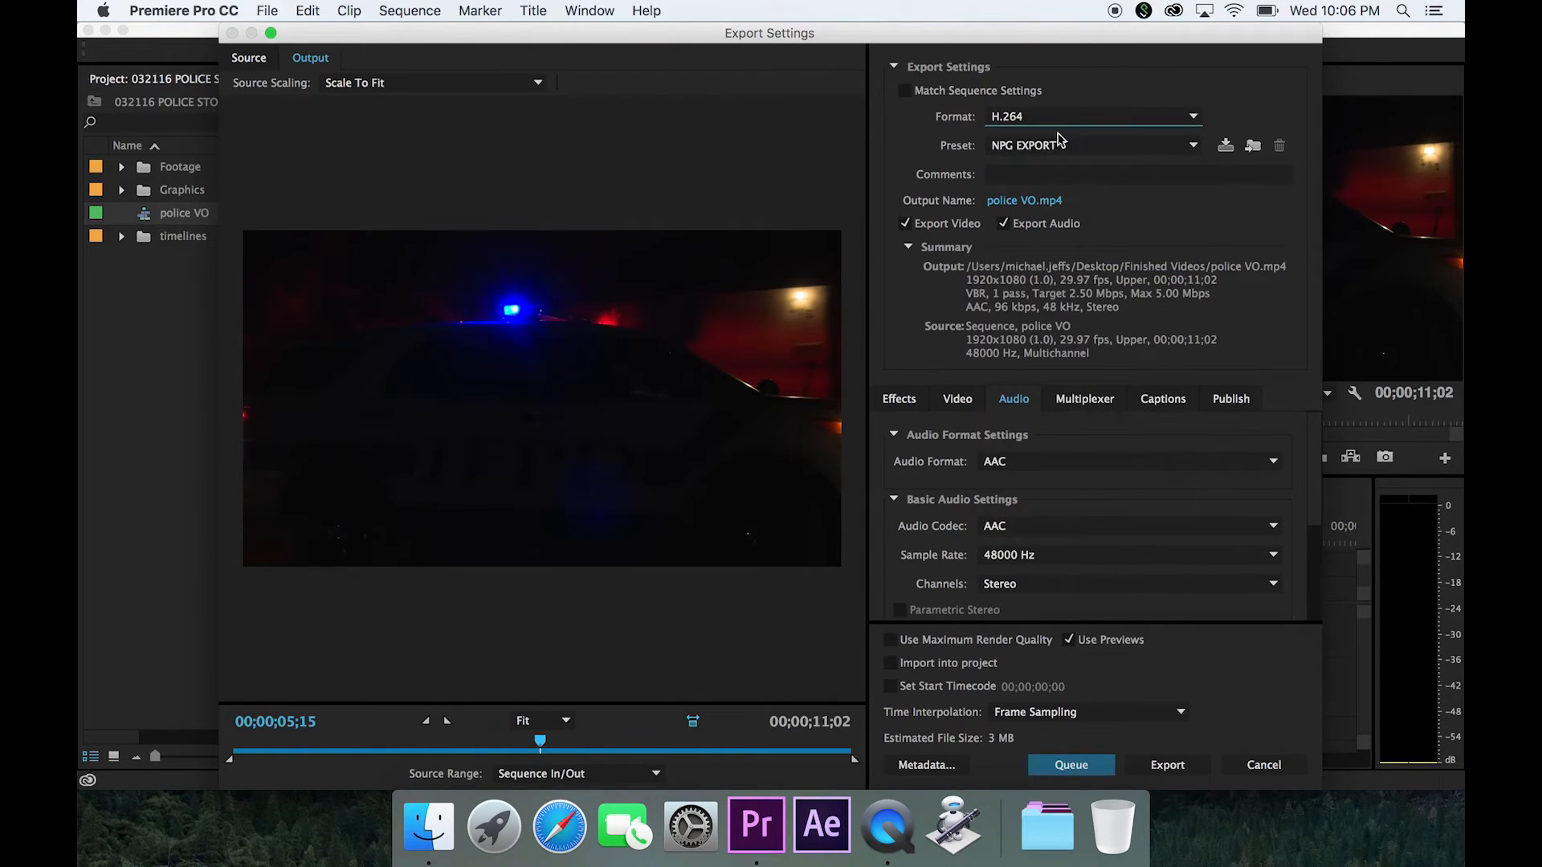
pyautogui.click(1004, 152)
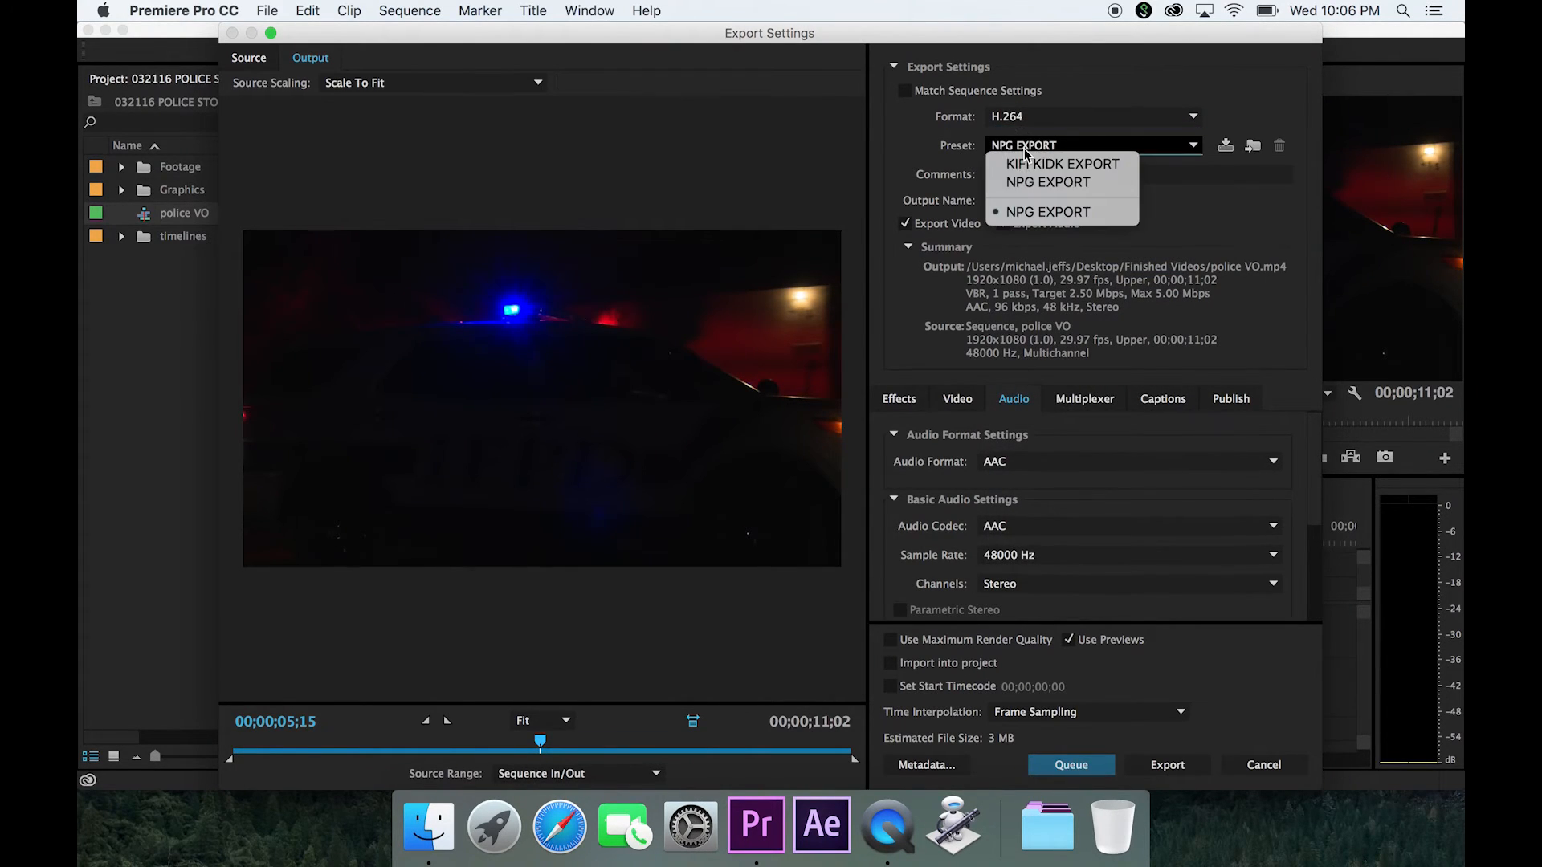
pyautogui.click(1053, 185)
pyautogui.click(958, 399)
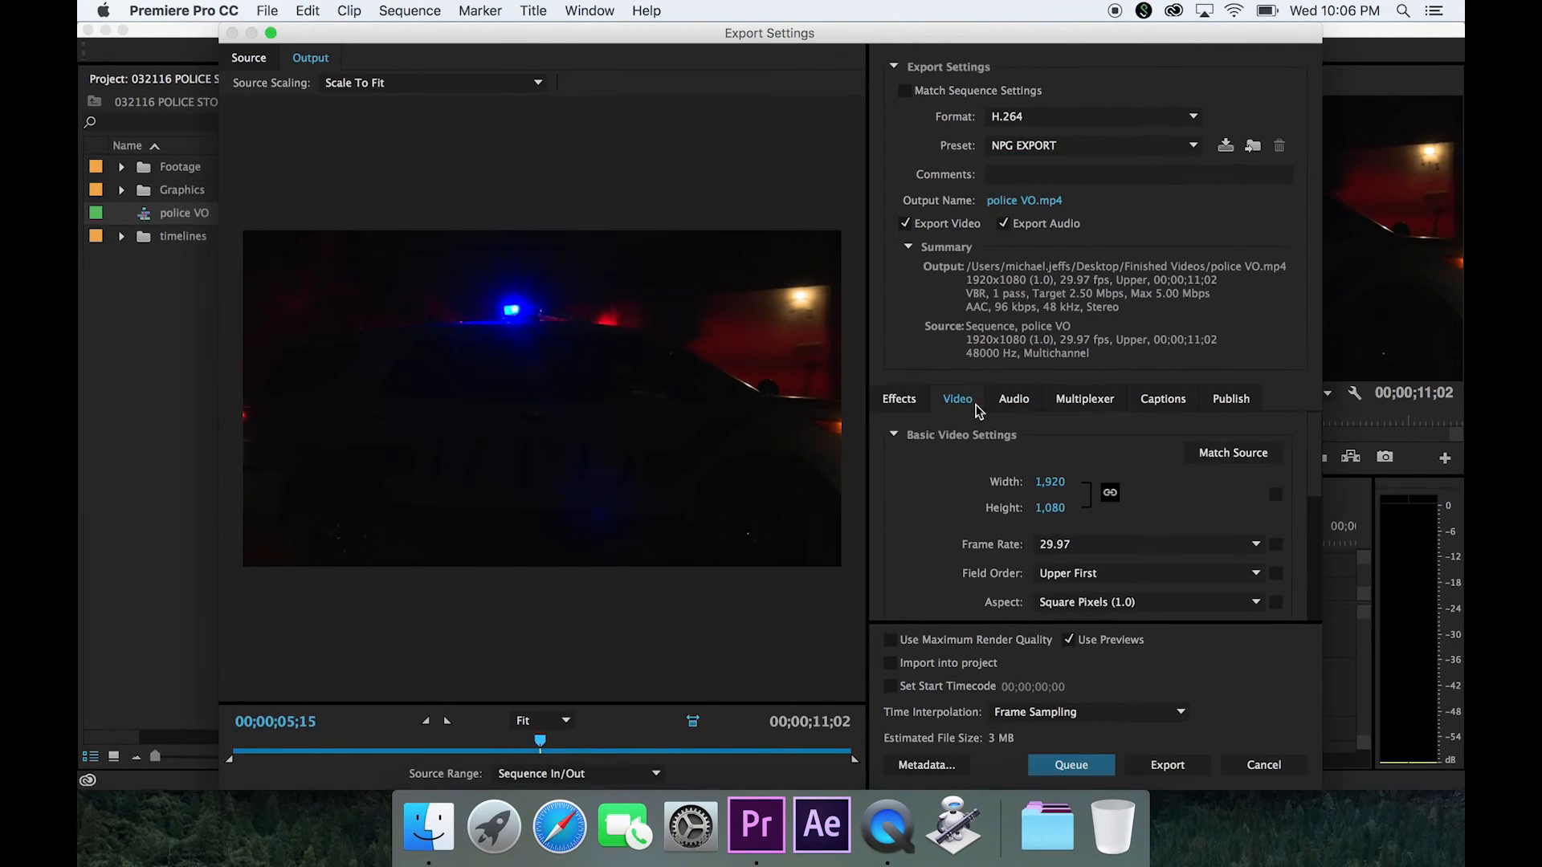
pyautogui.moveTo(1314, 487)
pyautogui.mouseDown()
pyautogui.moveTo(1322, 610)
pyautogui.moveTo(1318, 462)
pyautogui.mouseUp()
# Set the export's output file to police VO in the Finished Videos folder on the Desktop
pyautogui.click(1008, 204)
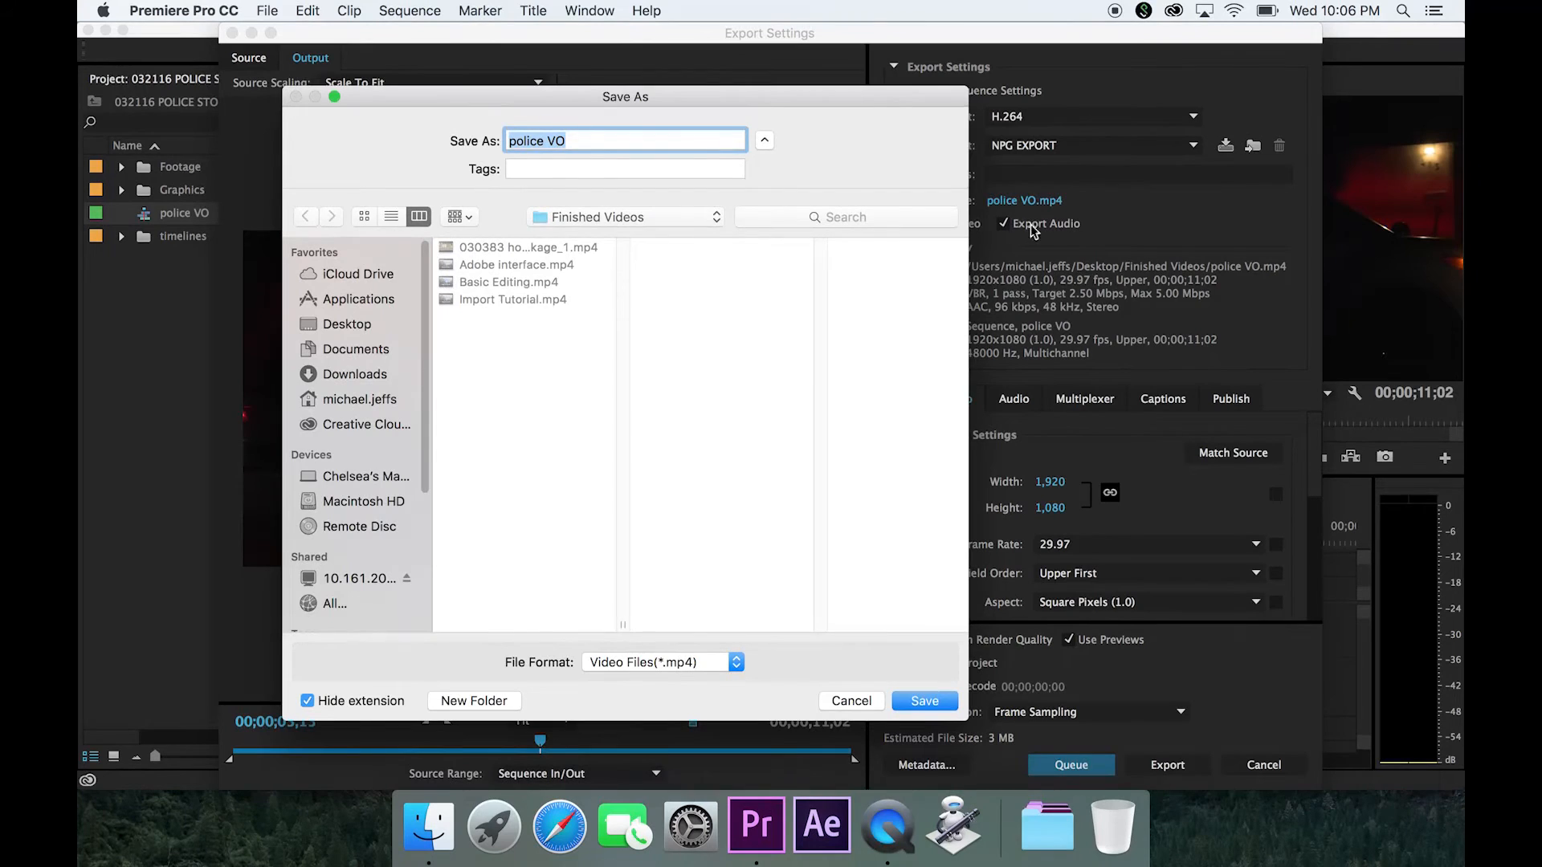
pyautogui.click(597, 140)
pyautogui.moveTo(607, 143); pyautogui.dragTo(516, 139)
pyautogui.write('031816')
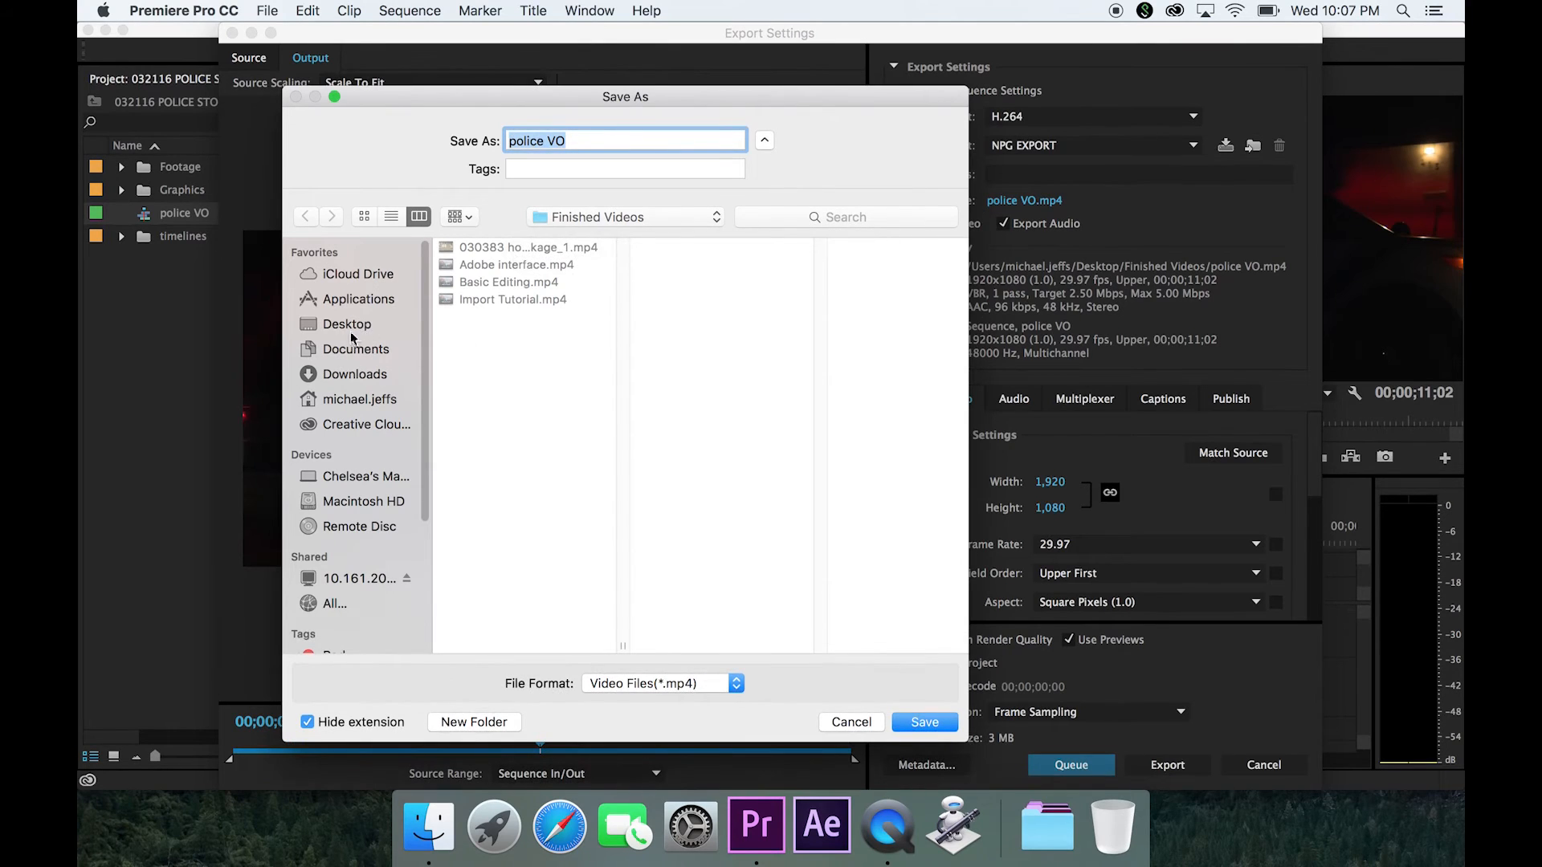
pyautogui.click(348, 327)
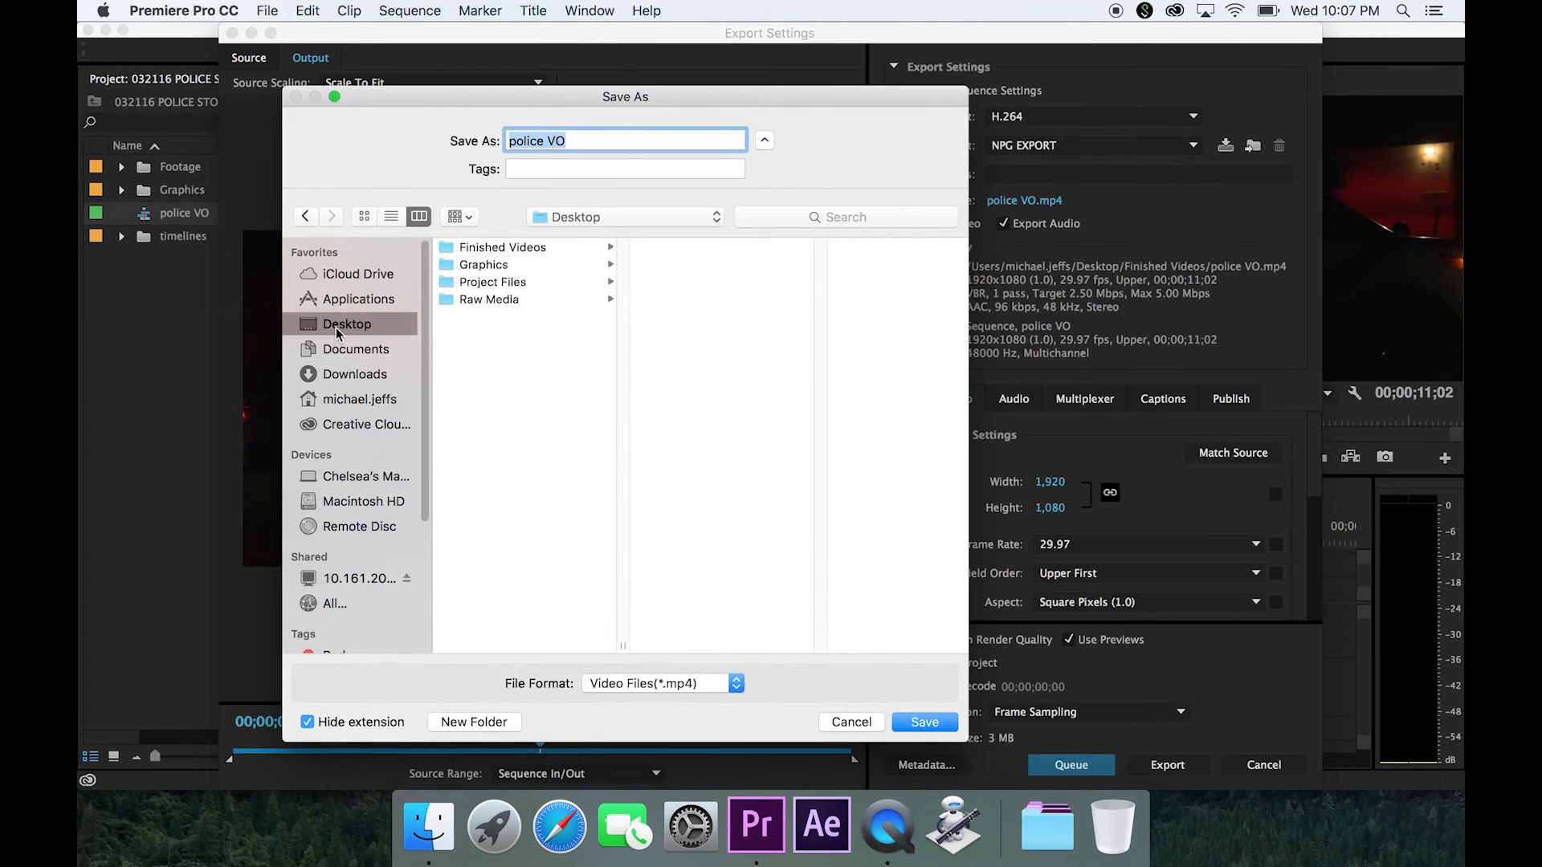
pyautogui.click(491, 251)
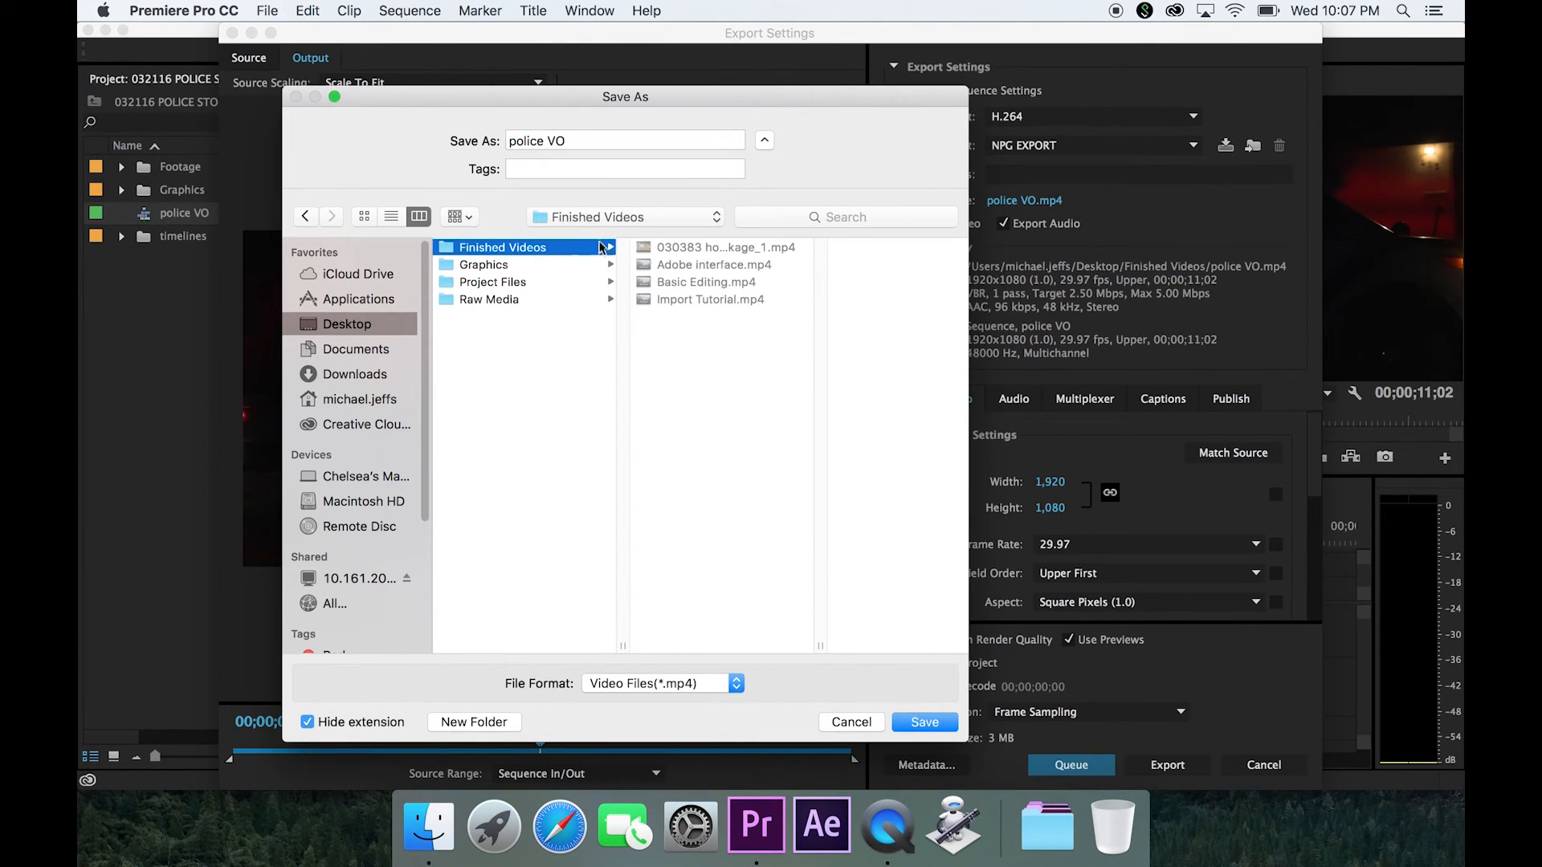
pyautogui.click(906, 723)
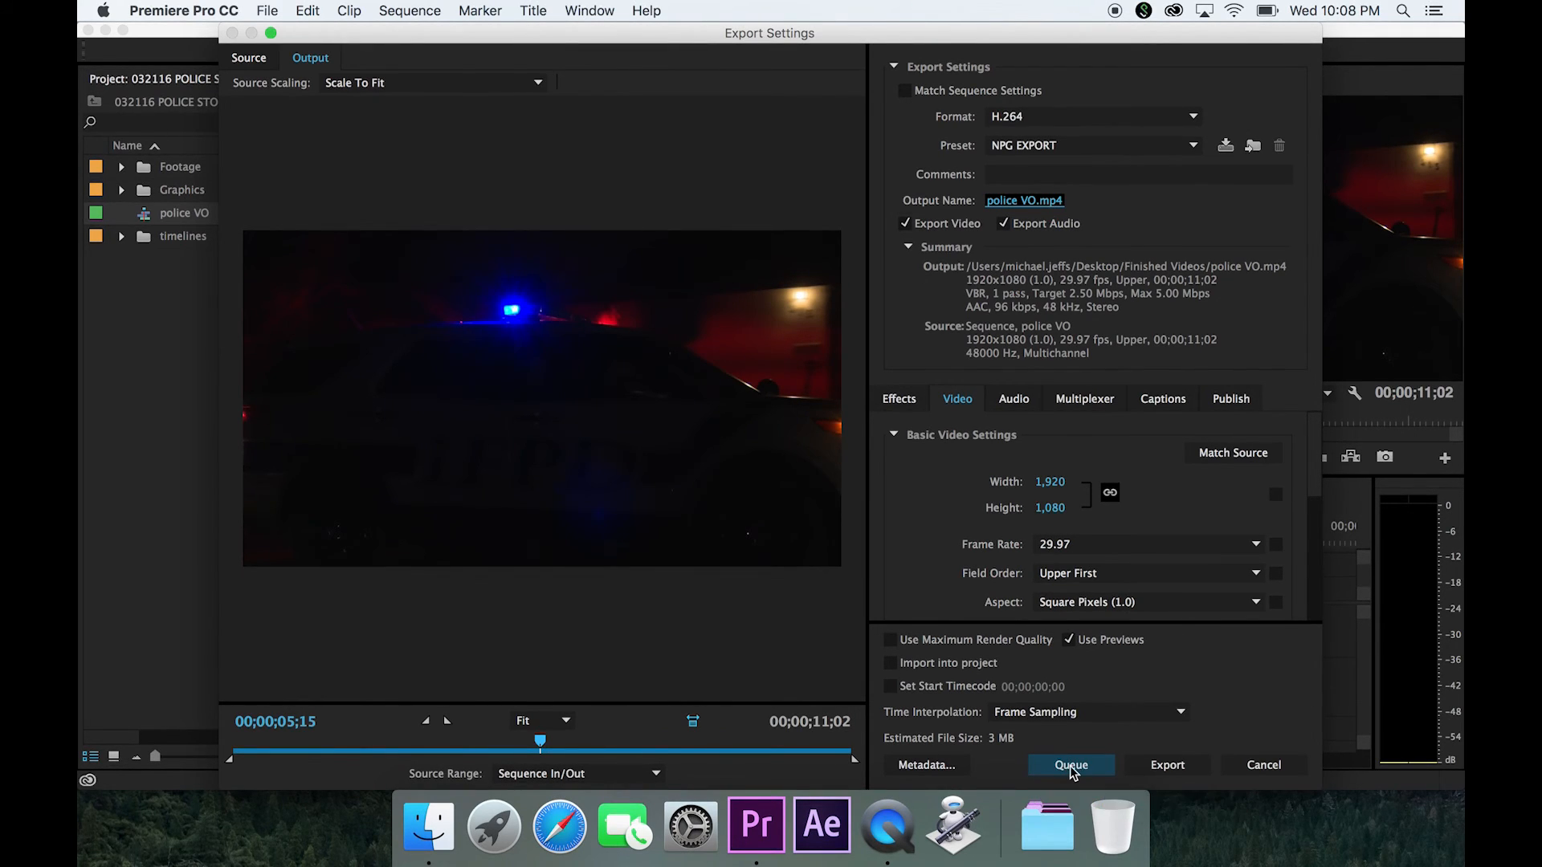
# Send the police VO export to the Media Encoder queue, switch to Media Encoder and start encoding it with the NPG EXPORT preset
pyautogui.click(1070, 767)
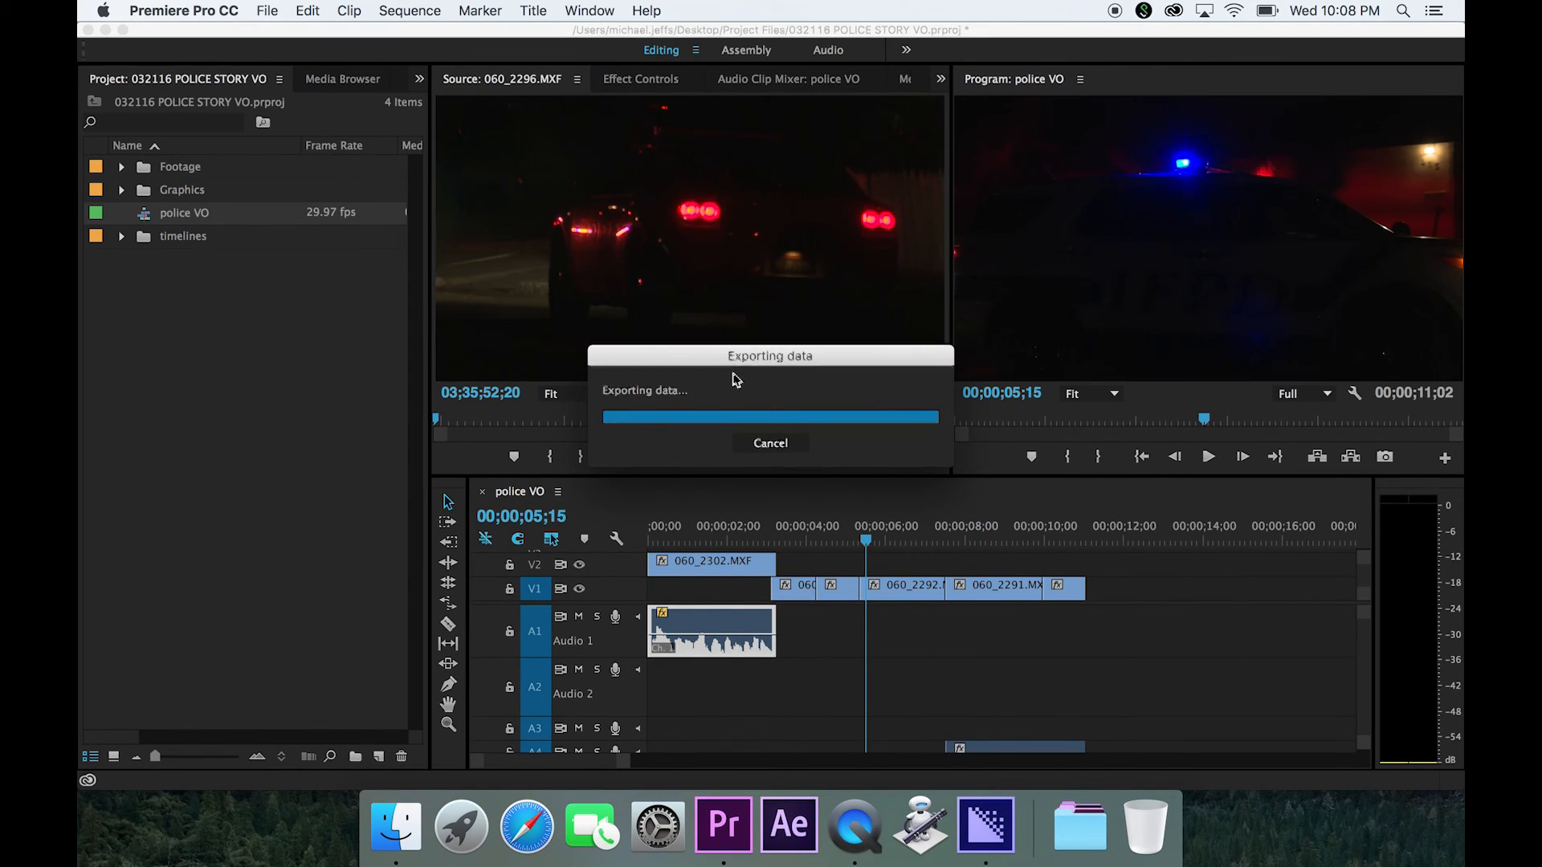
pyautogui.click(987, 838)
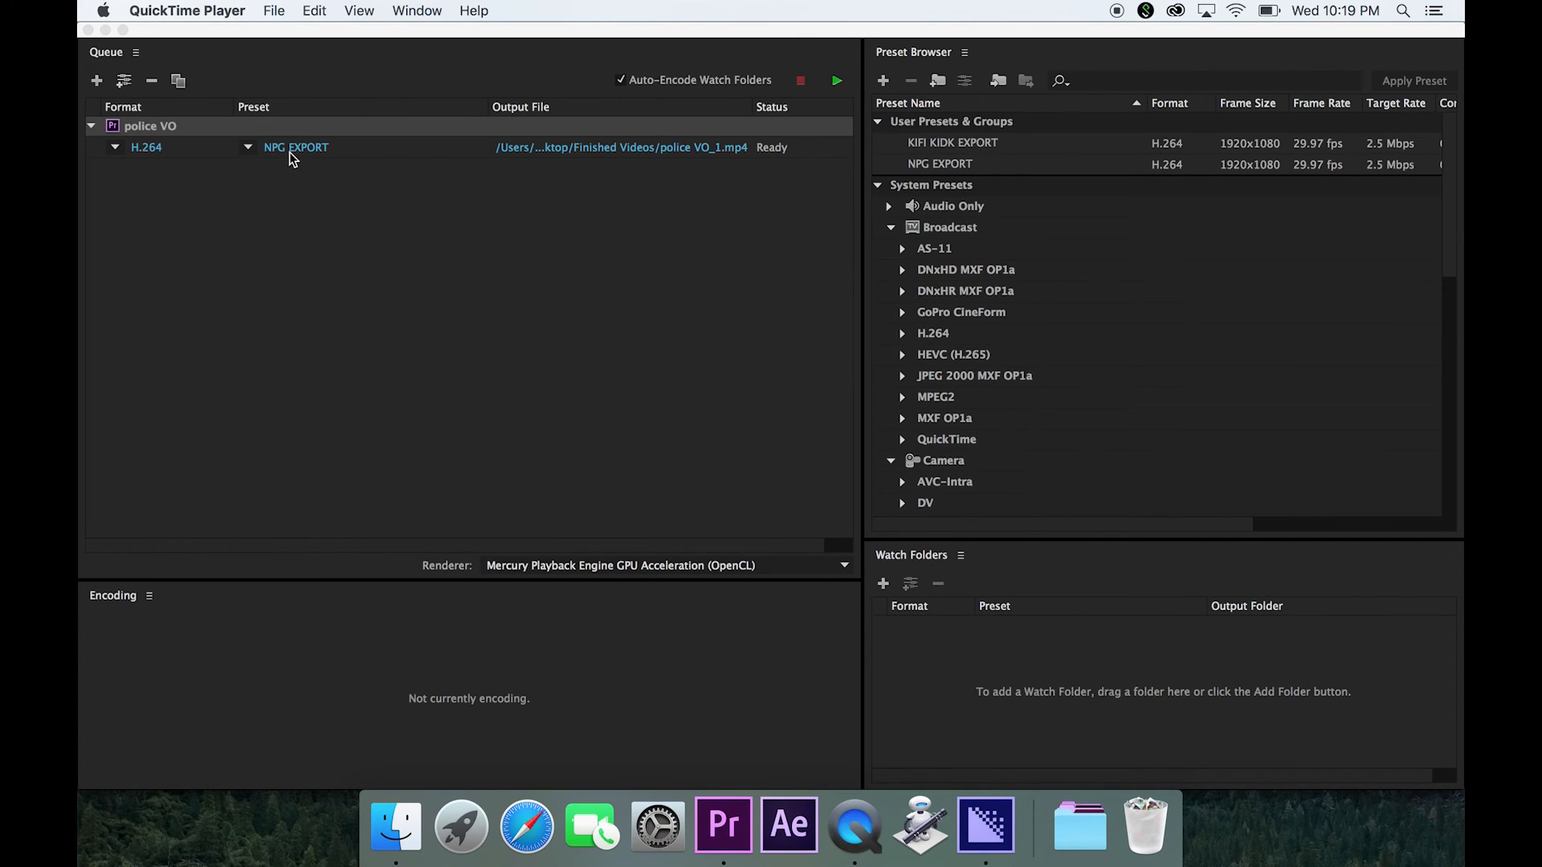
pyautogui.click(928, 166)
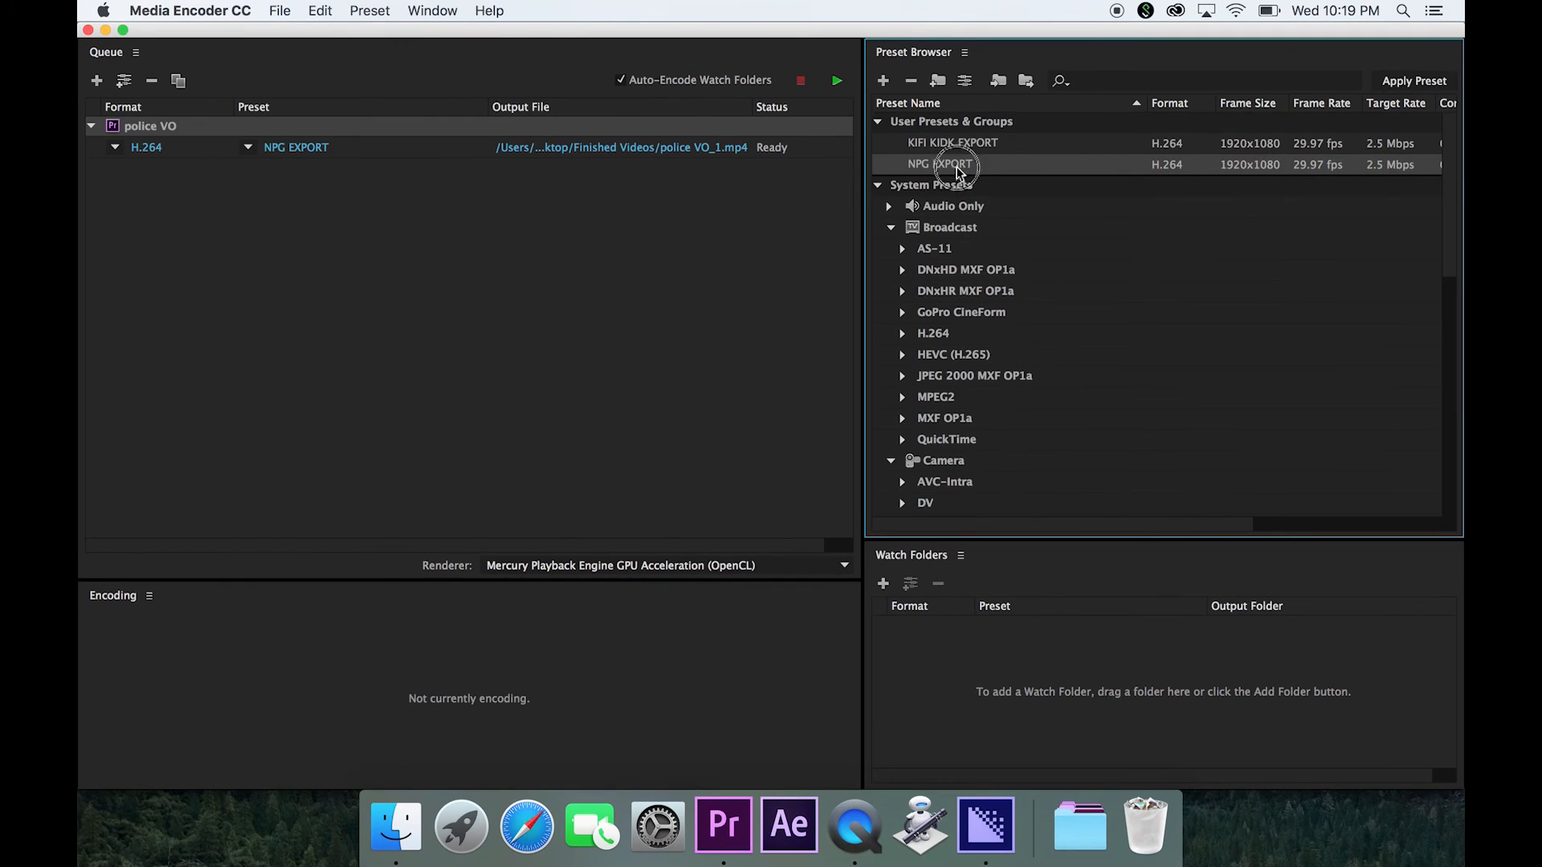
pyautogui.click(599, 149)
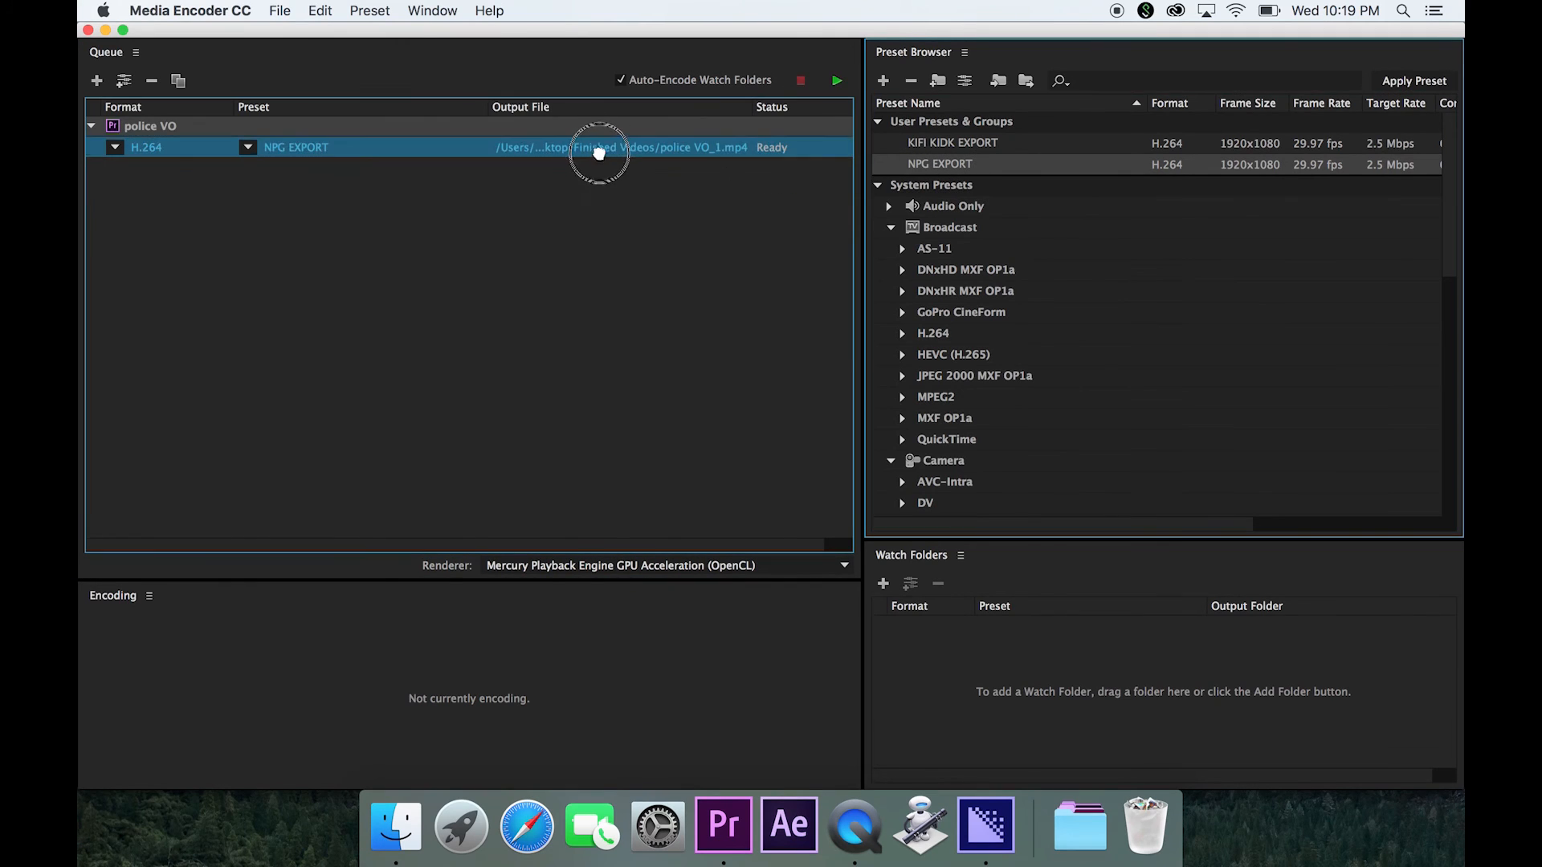
pyautogui.click(309, 149)
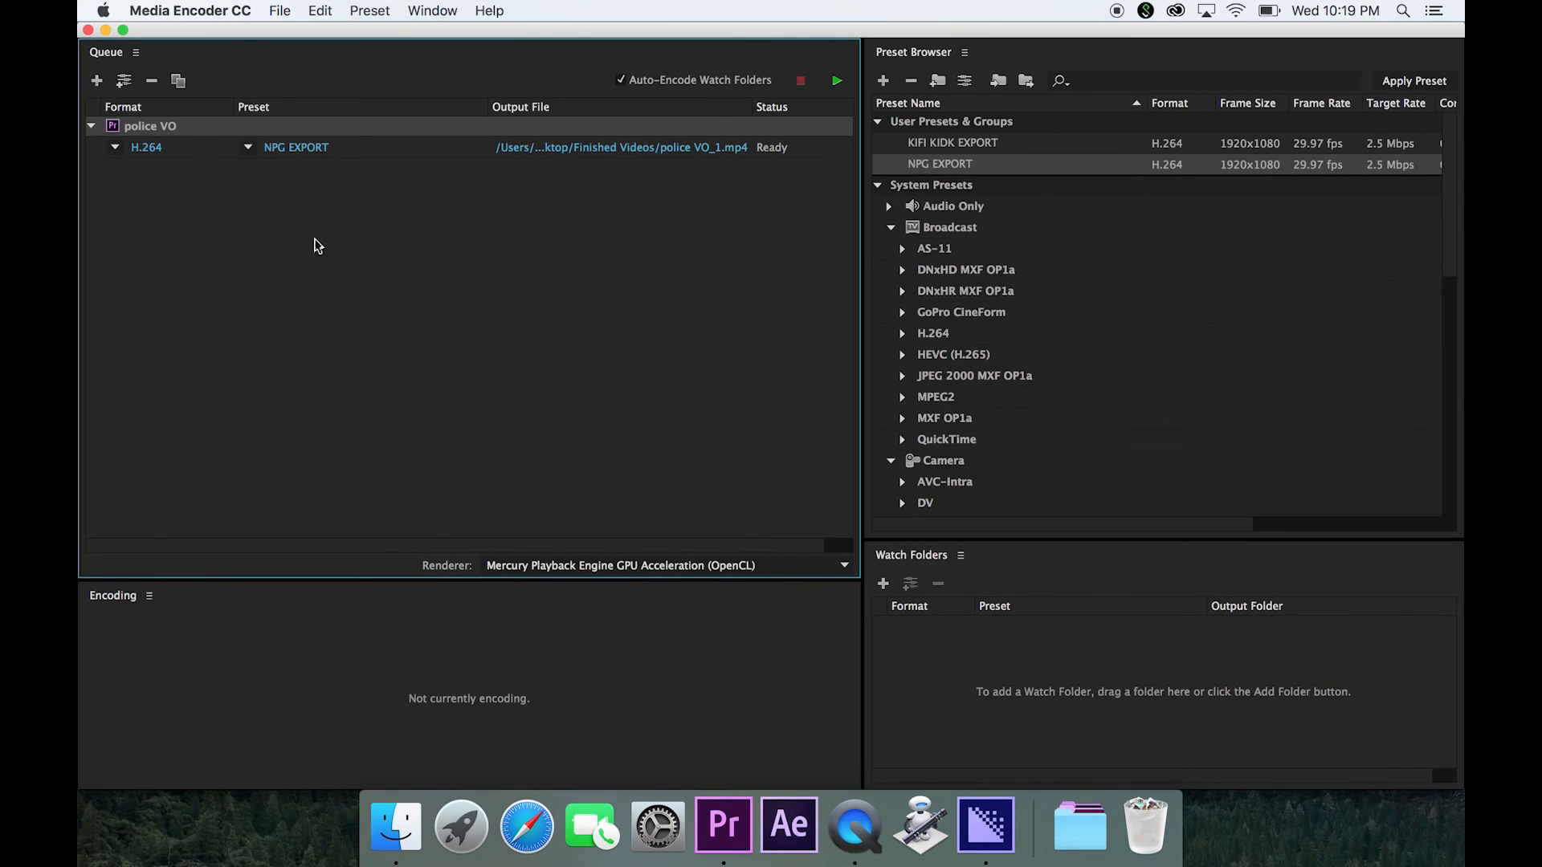
pyautogui.click(837, 88)
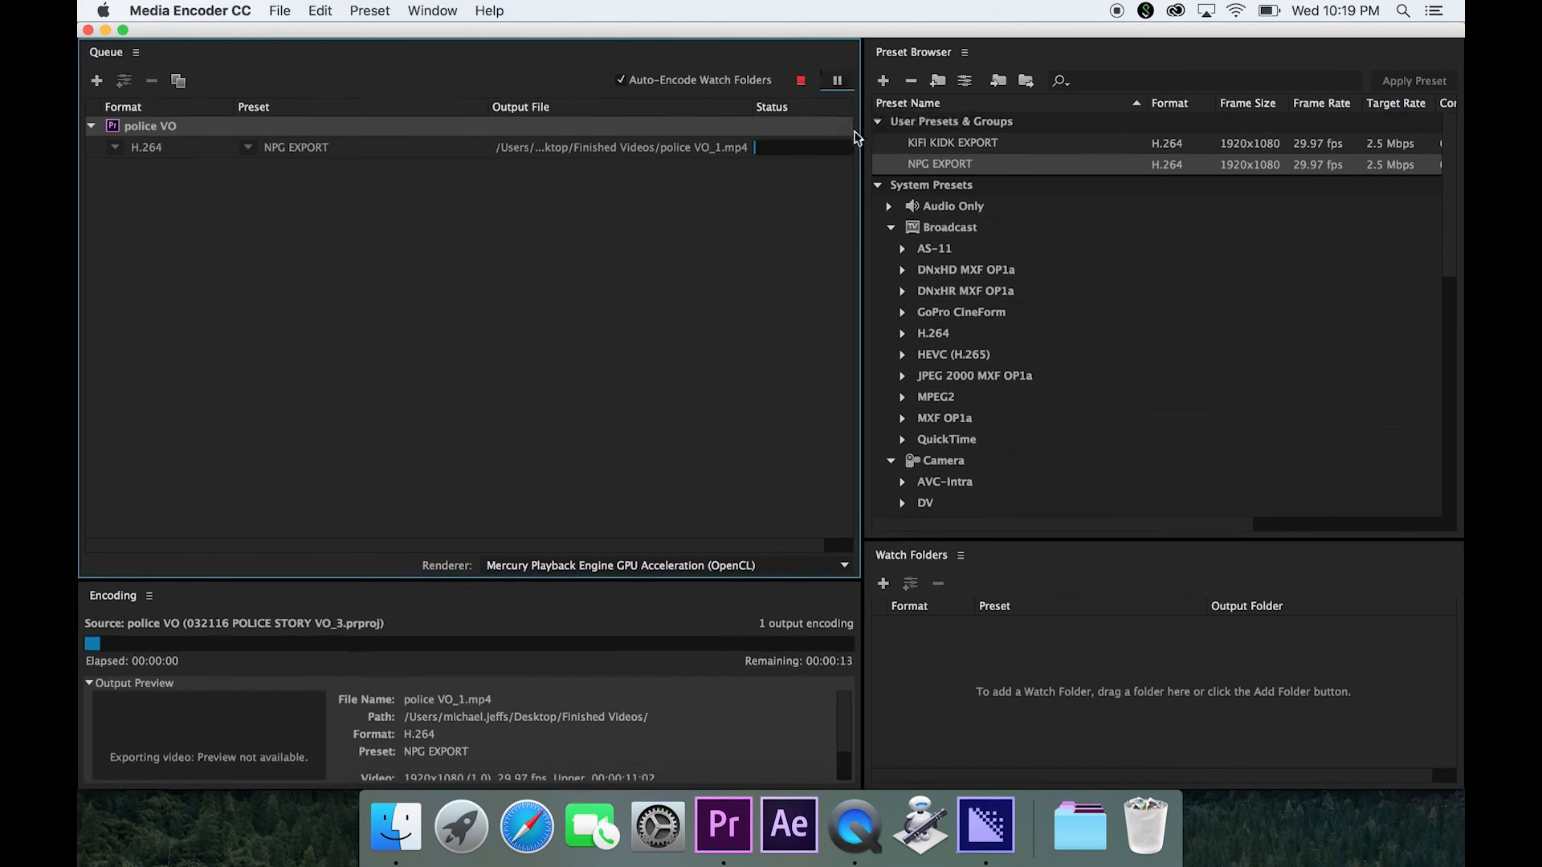
# Switch back to Premiere Pro and preview clip 060_2284.MXF from the Footage bin at several points in the Source monitor
pyautogui.click(736, 831)
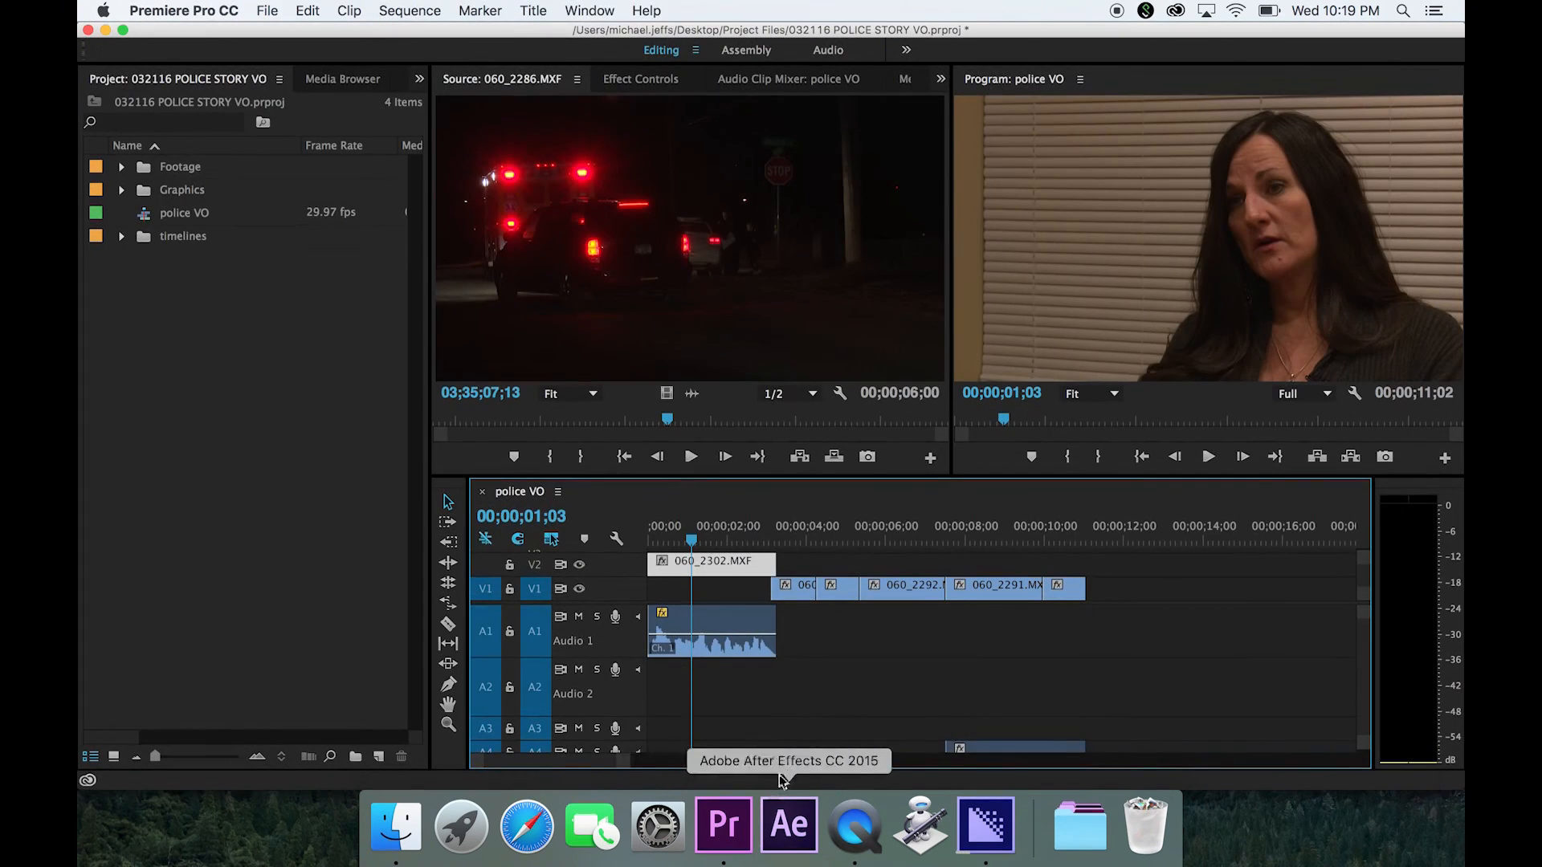
pyautogui.click(122, 167)
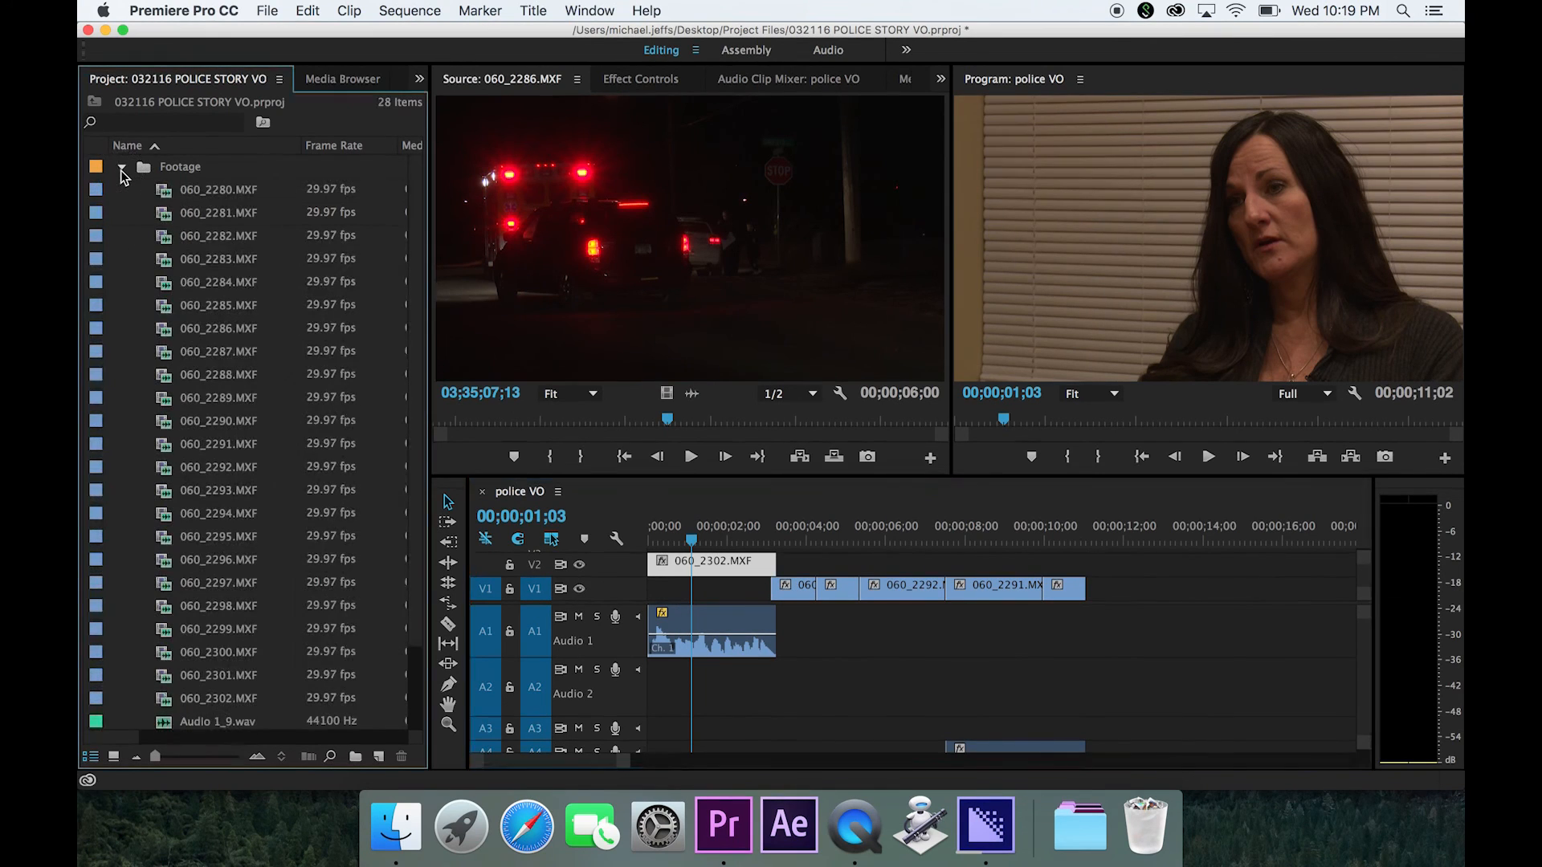
pyautogui.doubleClick(165, 280)
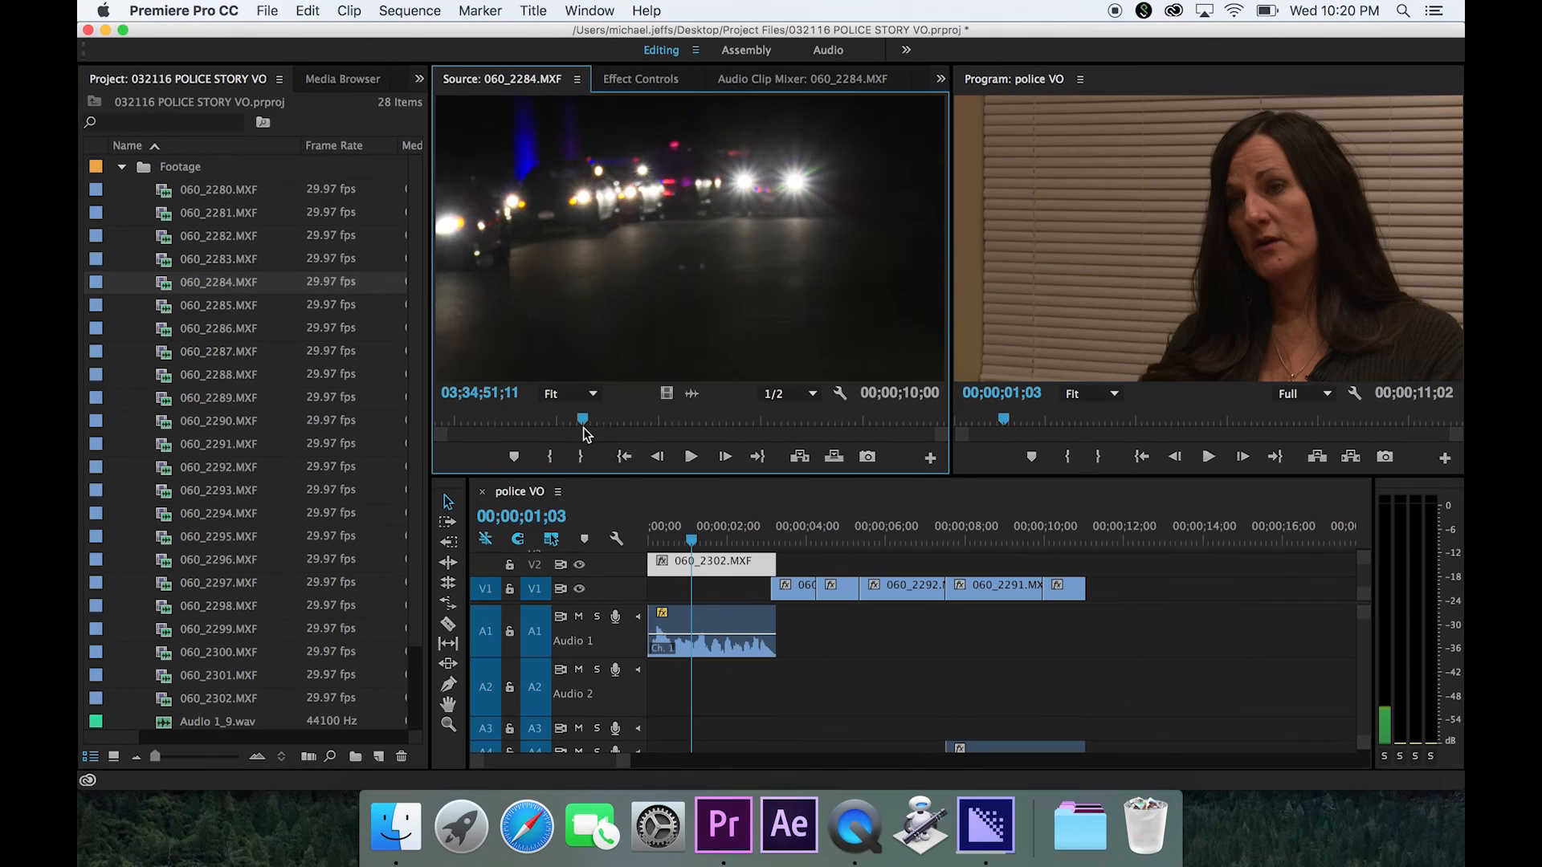
pyautogui.click(630, 423)
pyautogui.click(682, 419)
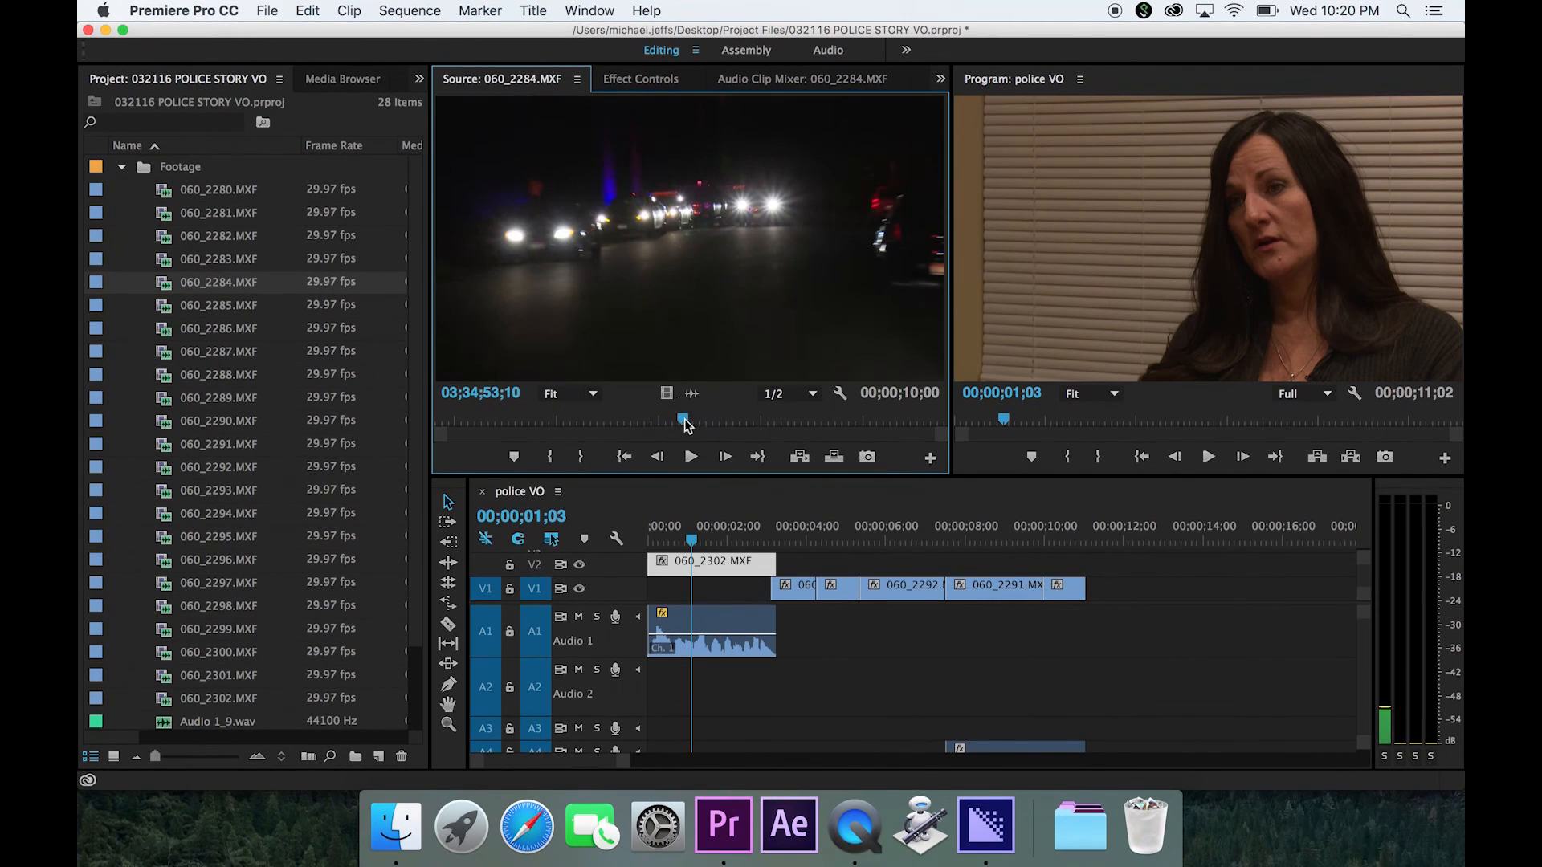
pyautogui.click(121, 167)
pyautogui.click(159, 312)
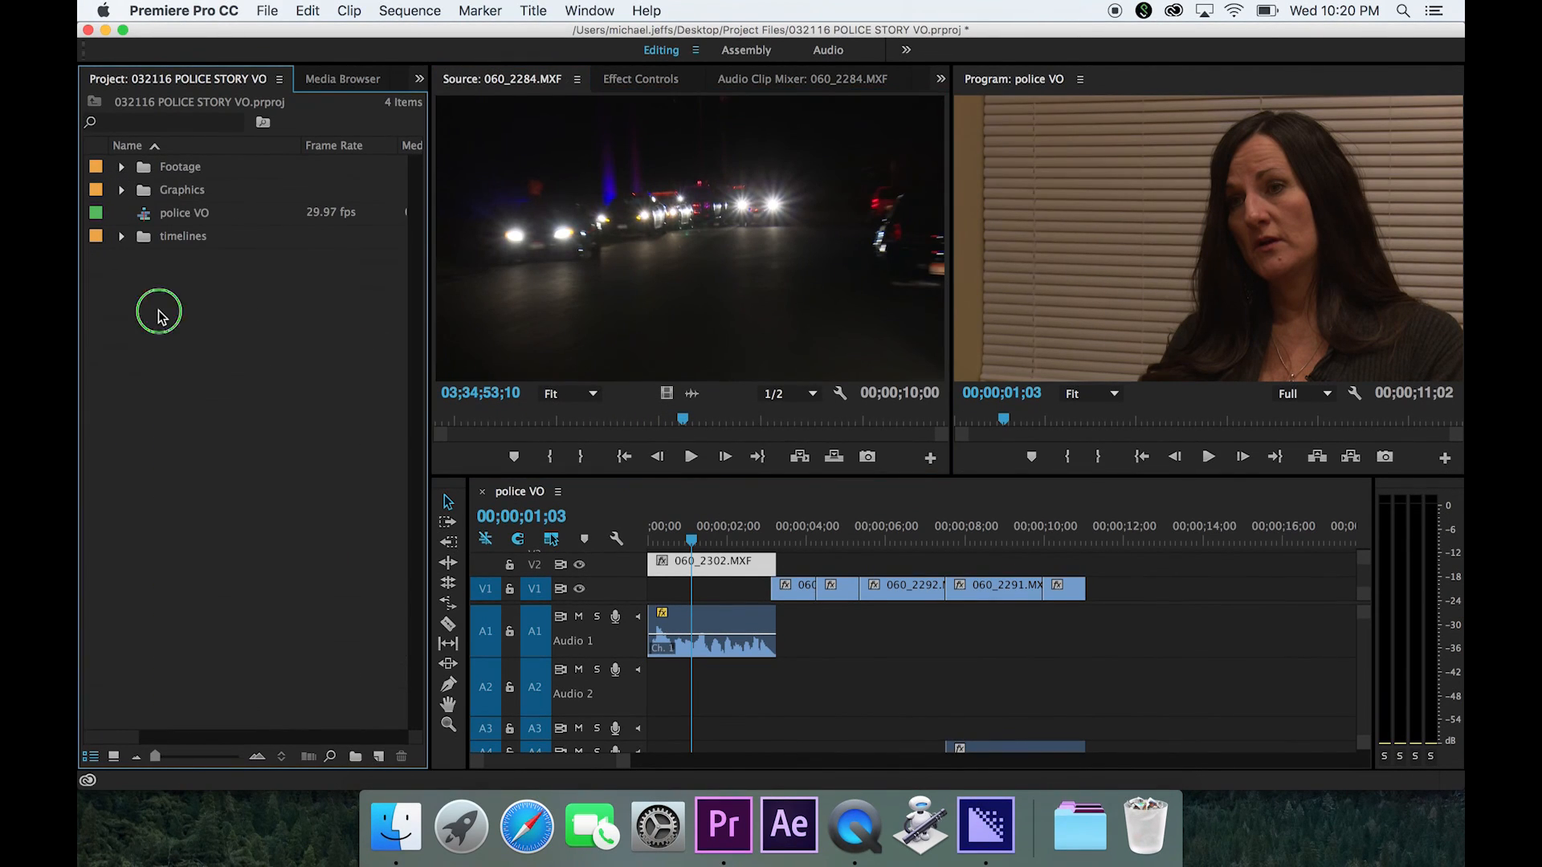
pyautogui.rightClick(192, 347)
pyautogui.moveTo(253, 428)
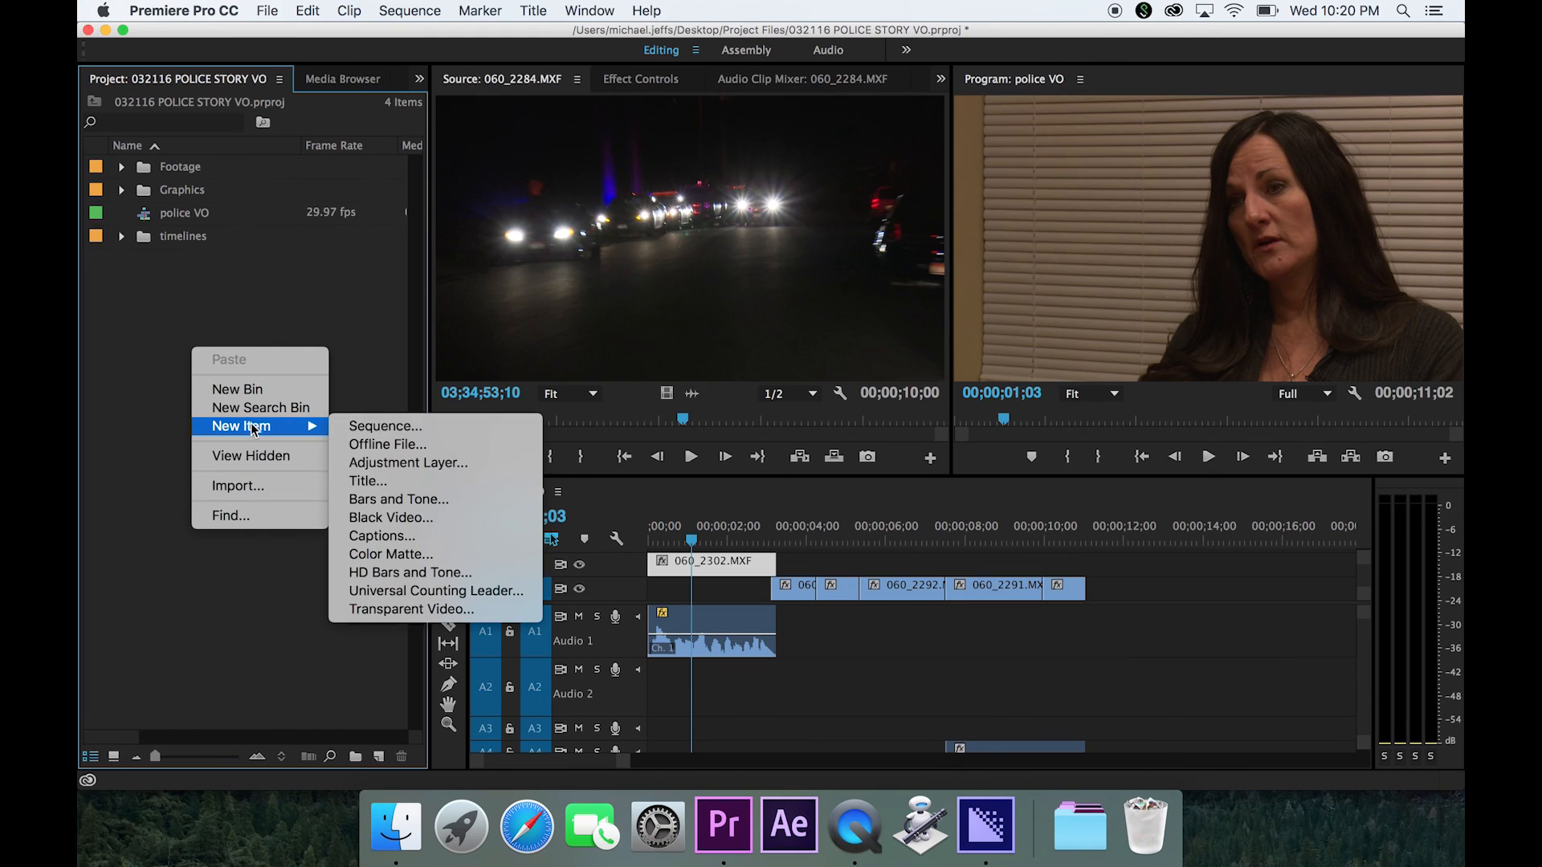
pyautogui.click(371, 433)
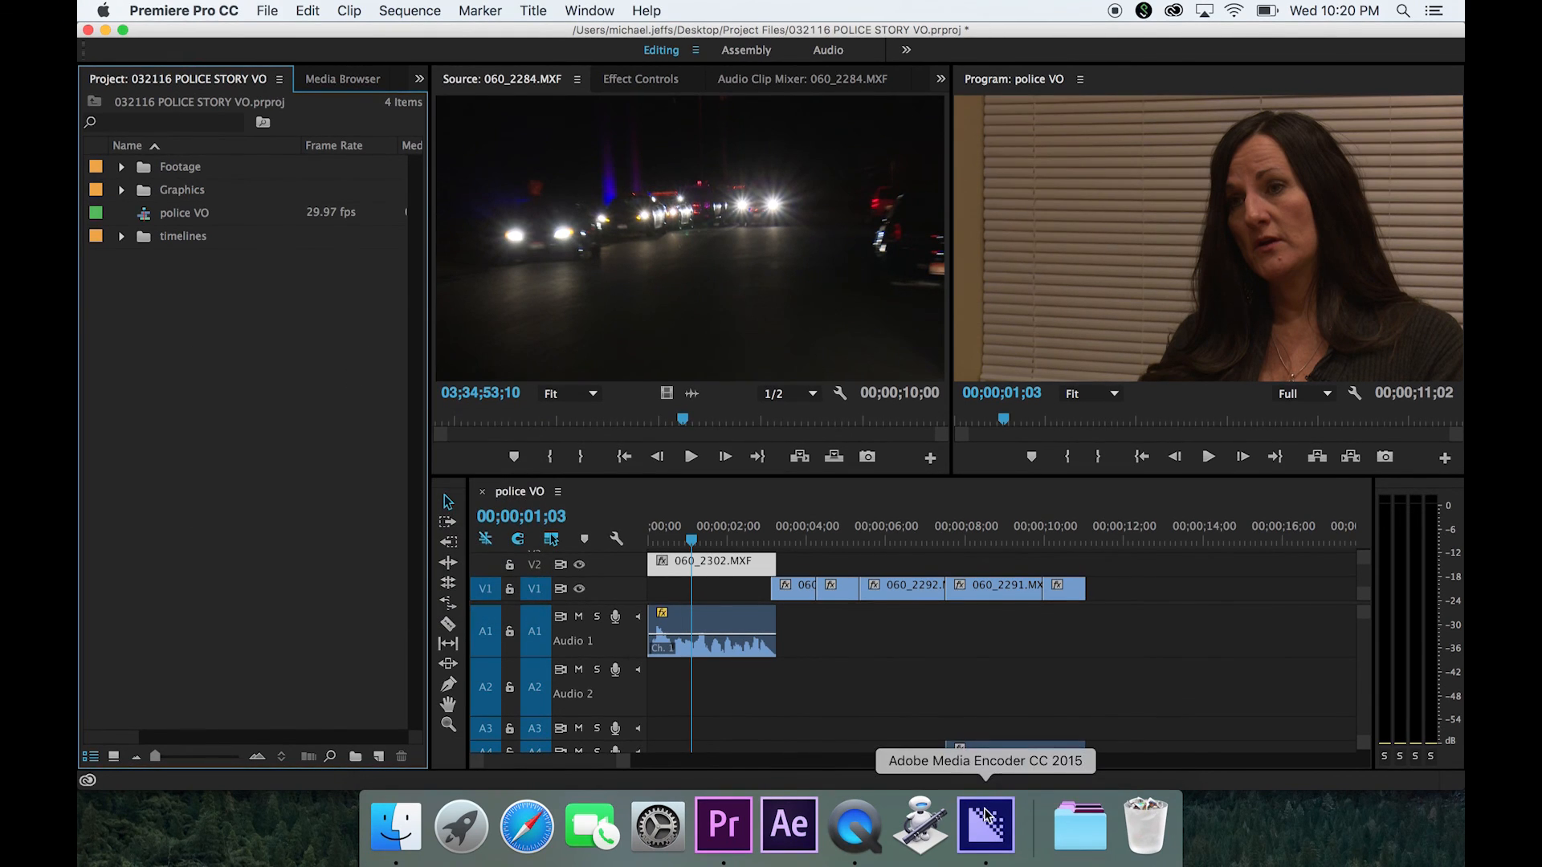
# Check the police VO job's status in Media Encoder and open police VO.mp4 from the Desktop's Finished Videos folder in Finder
pyautogui.click(987, 815)
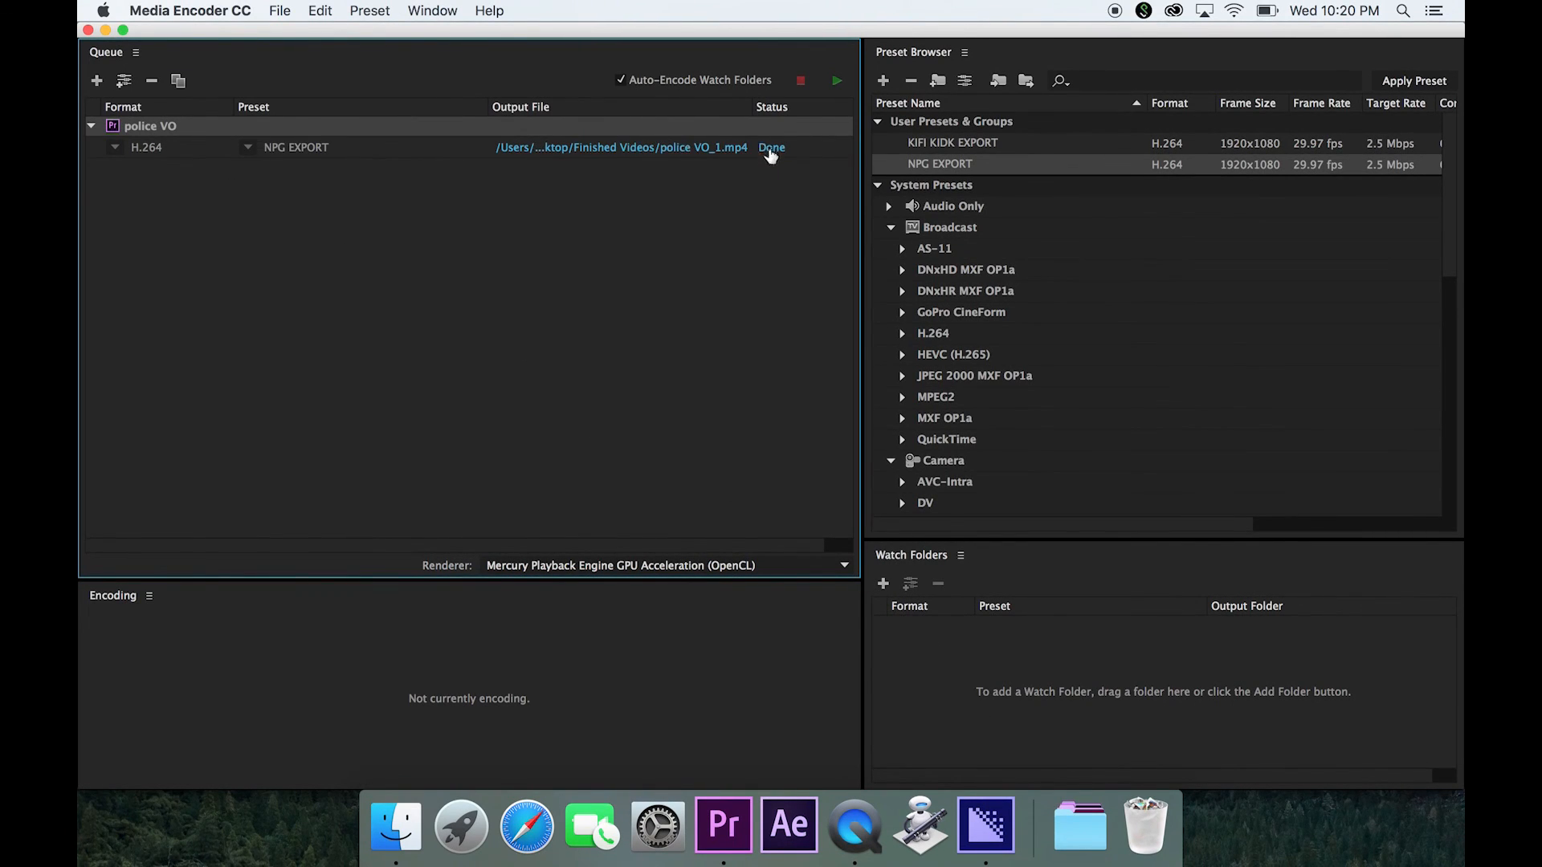
pyautogui.moveTo(771, 154)
pyautogui.click(396, 828)
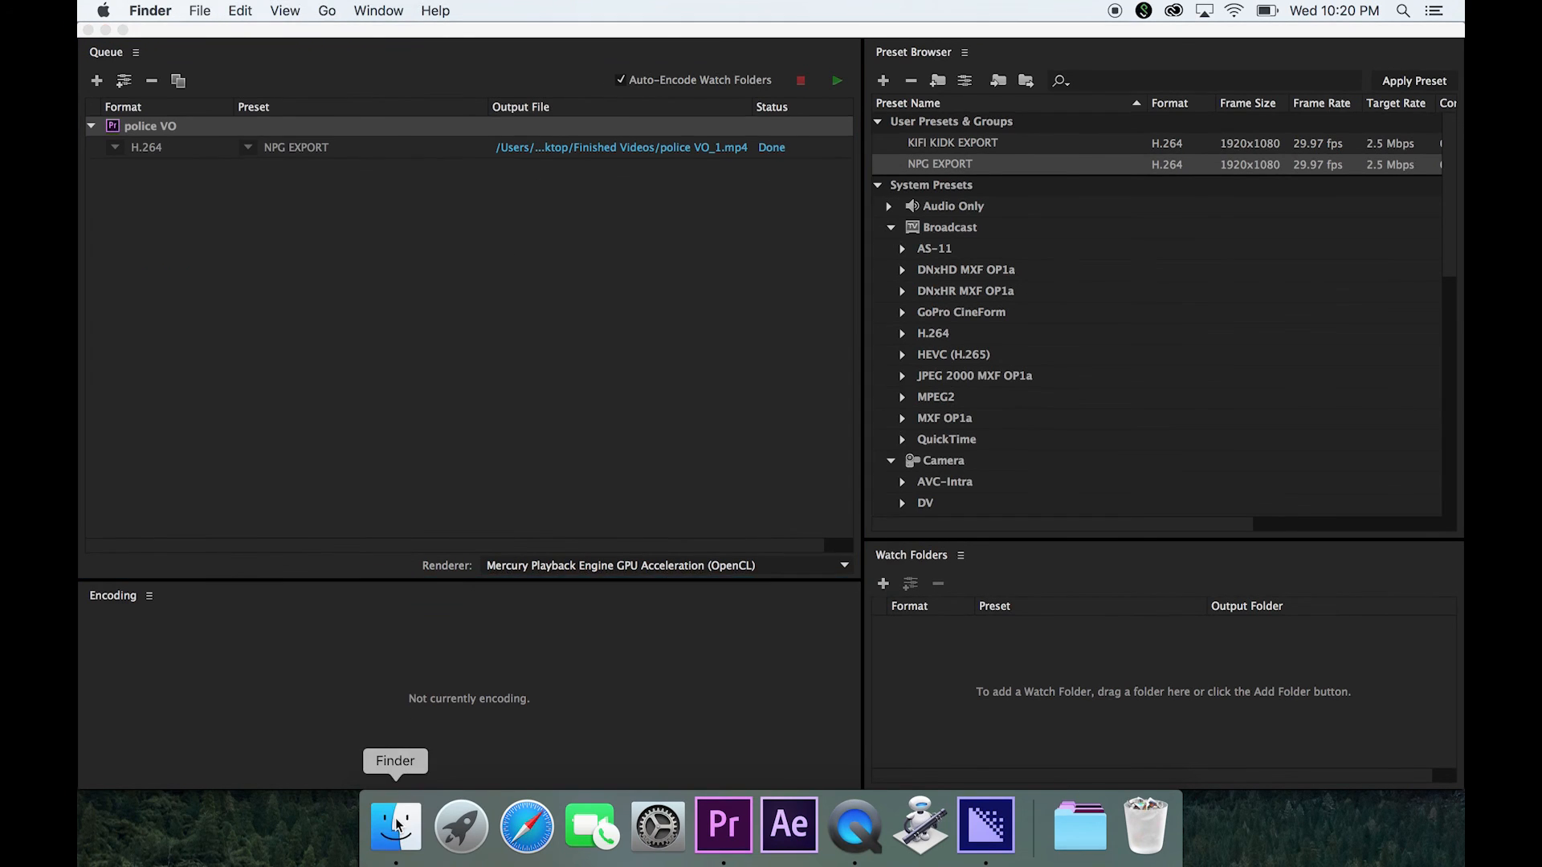
pyautogui.click(206, 464)
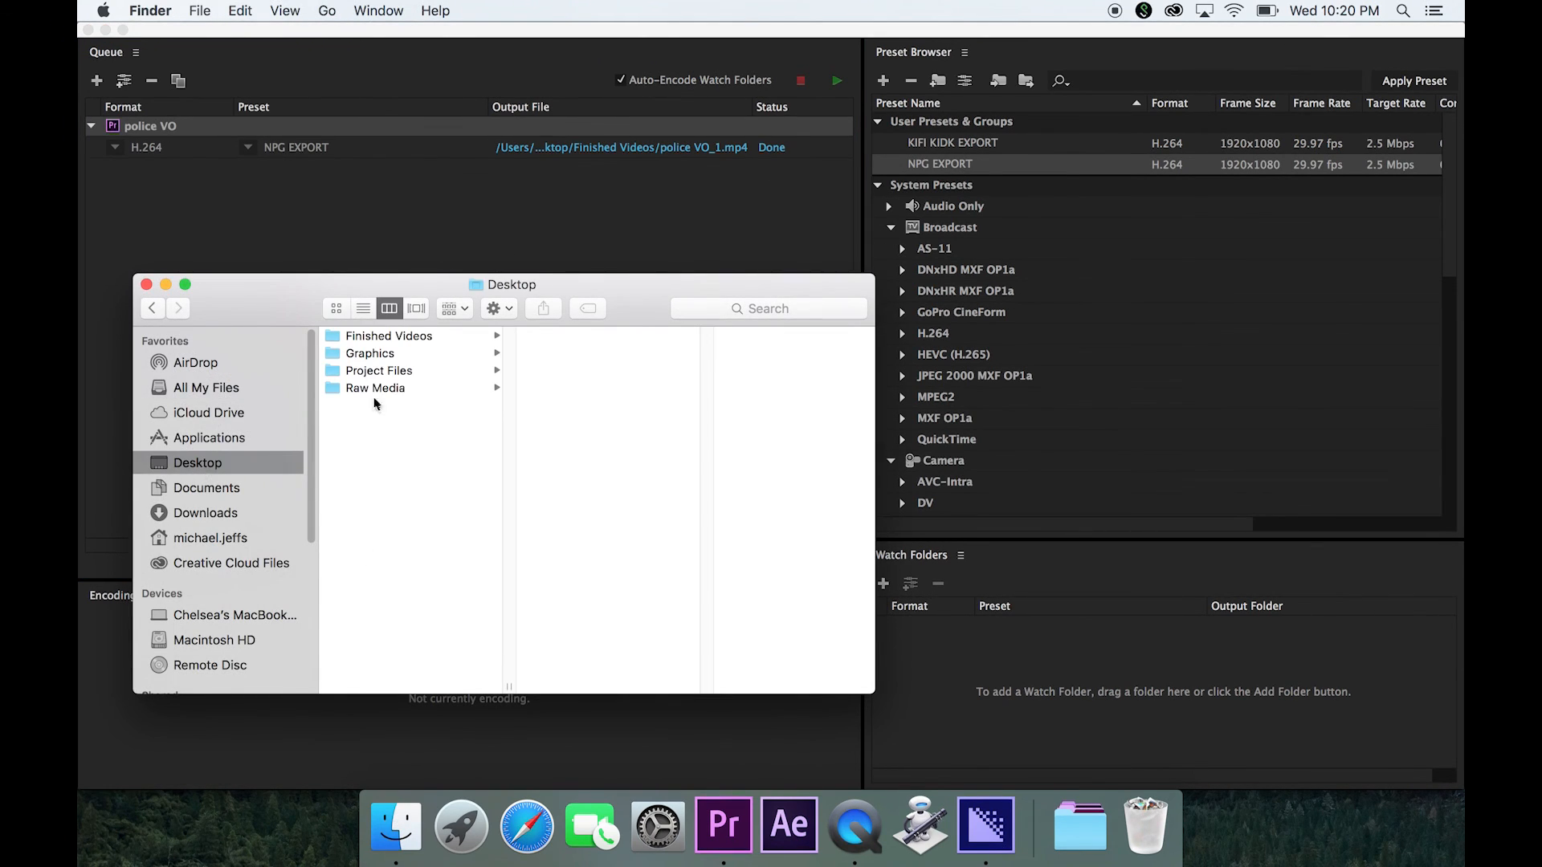
pyautogui.click(381, 336)
pyautogui.click(559, 422)
pyautogui.doubleClick(532, 423)
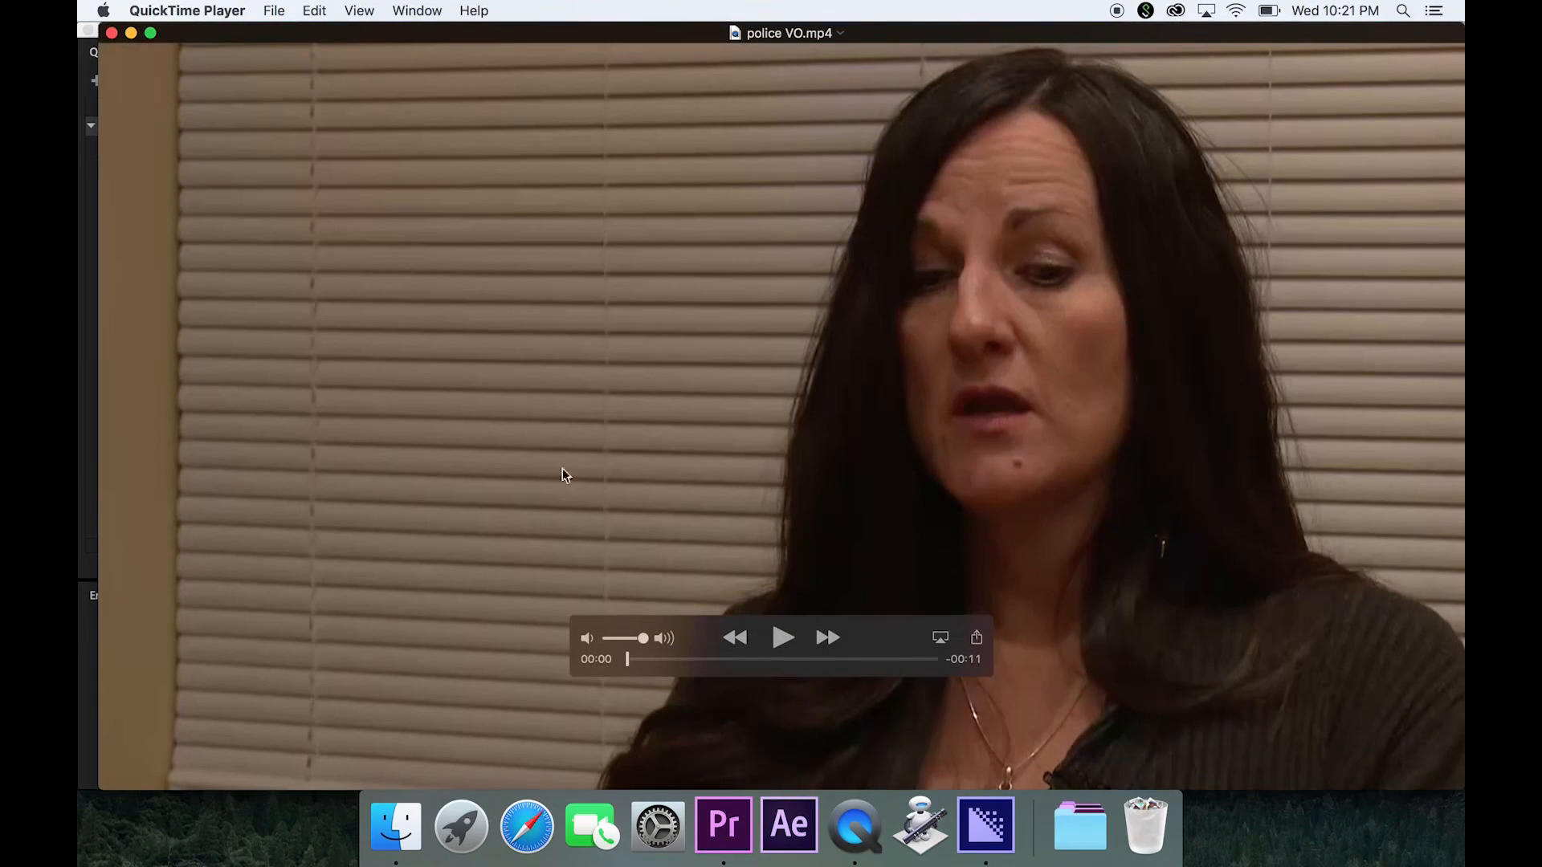
# Play the first six seconds or so of police VO.mp4 in QuickTime Player, pause it and close the video
pyautogui.click(784, 638)
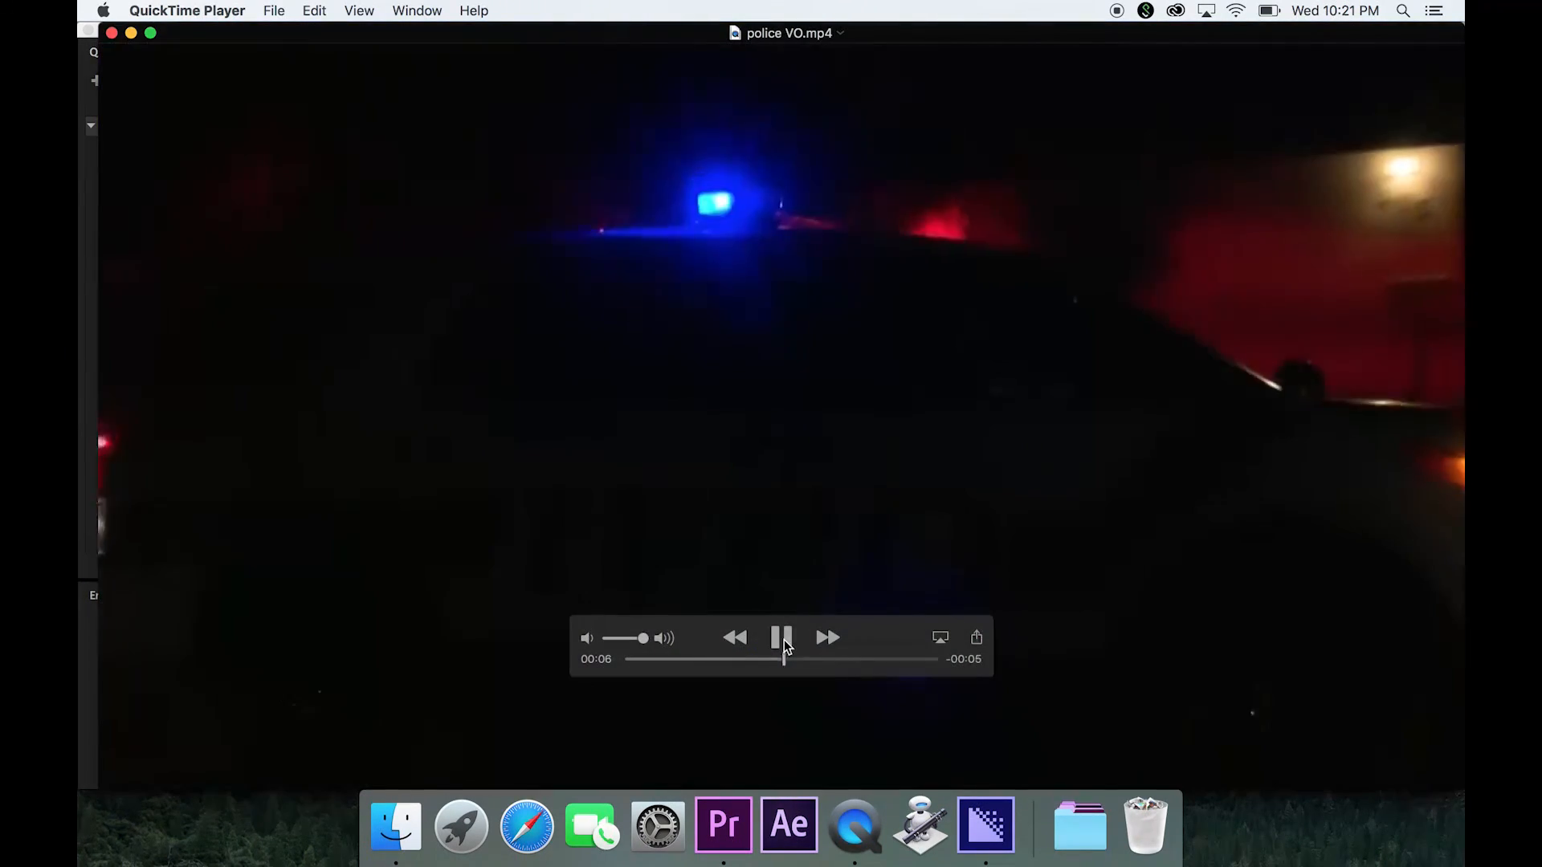
pyautogui.click(783, 639)
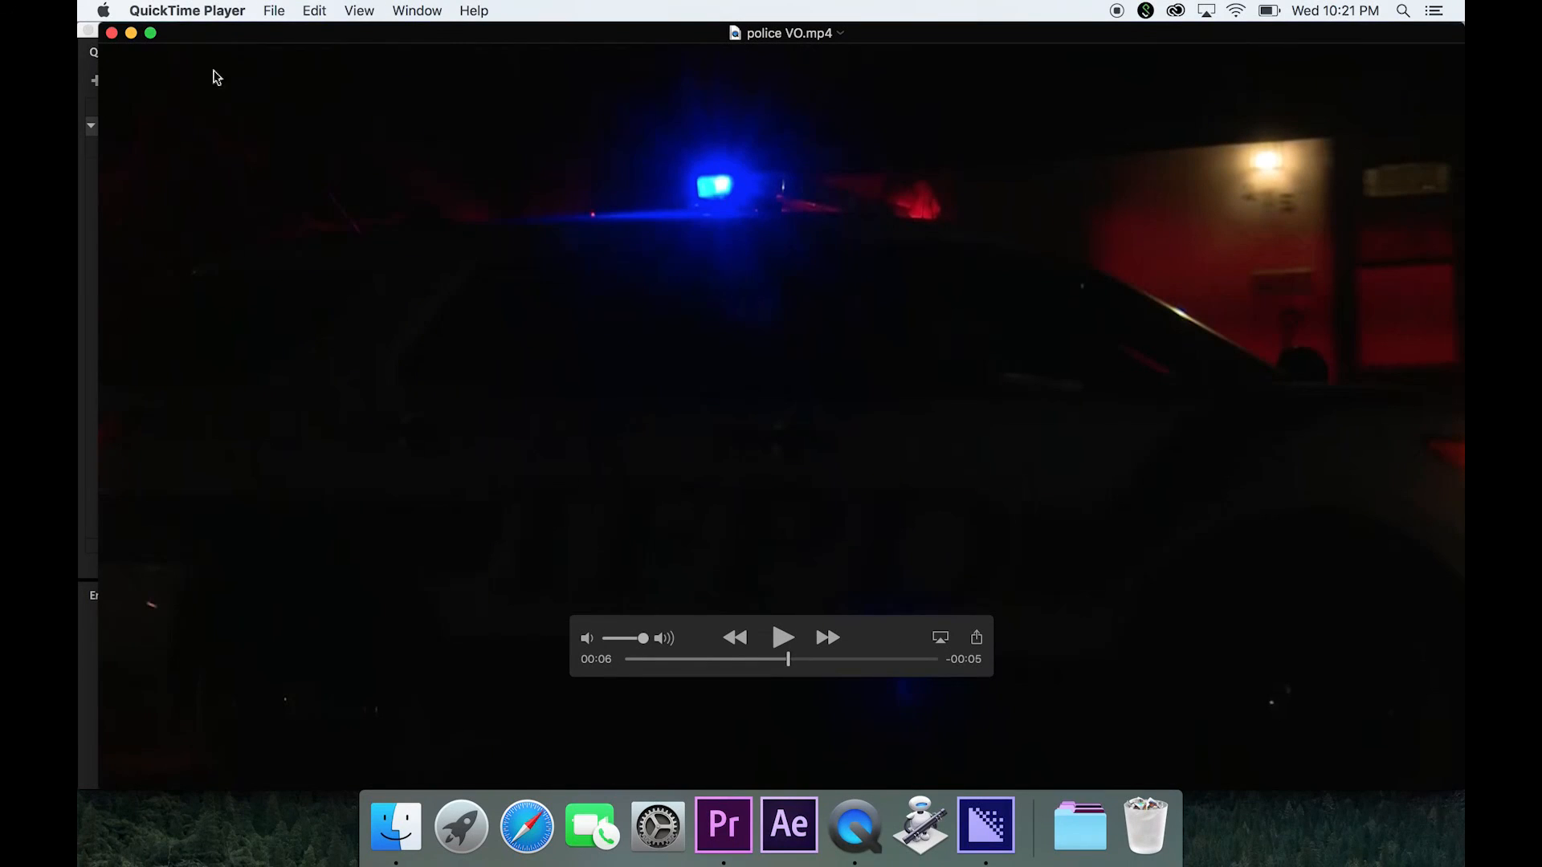
pyautogui.click(113, 34)
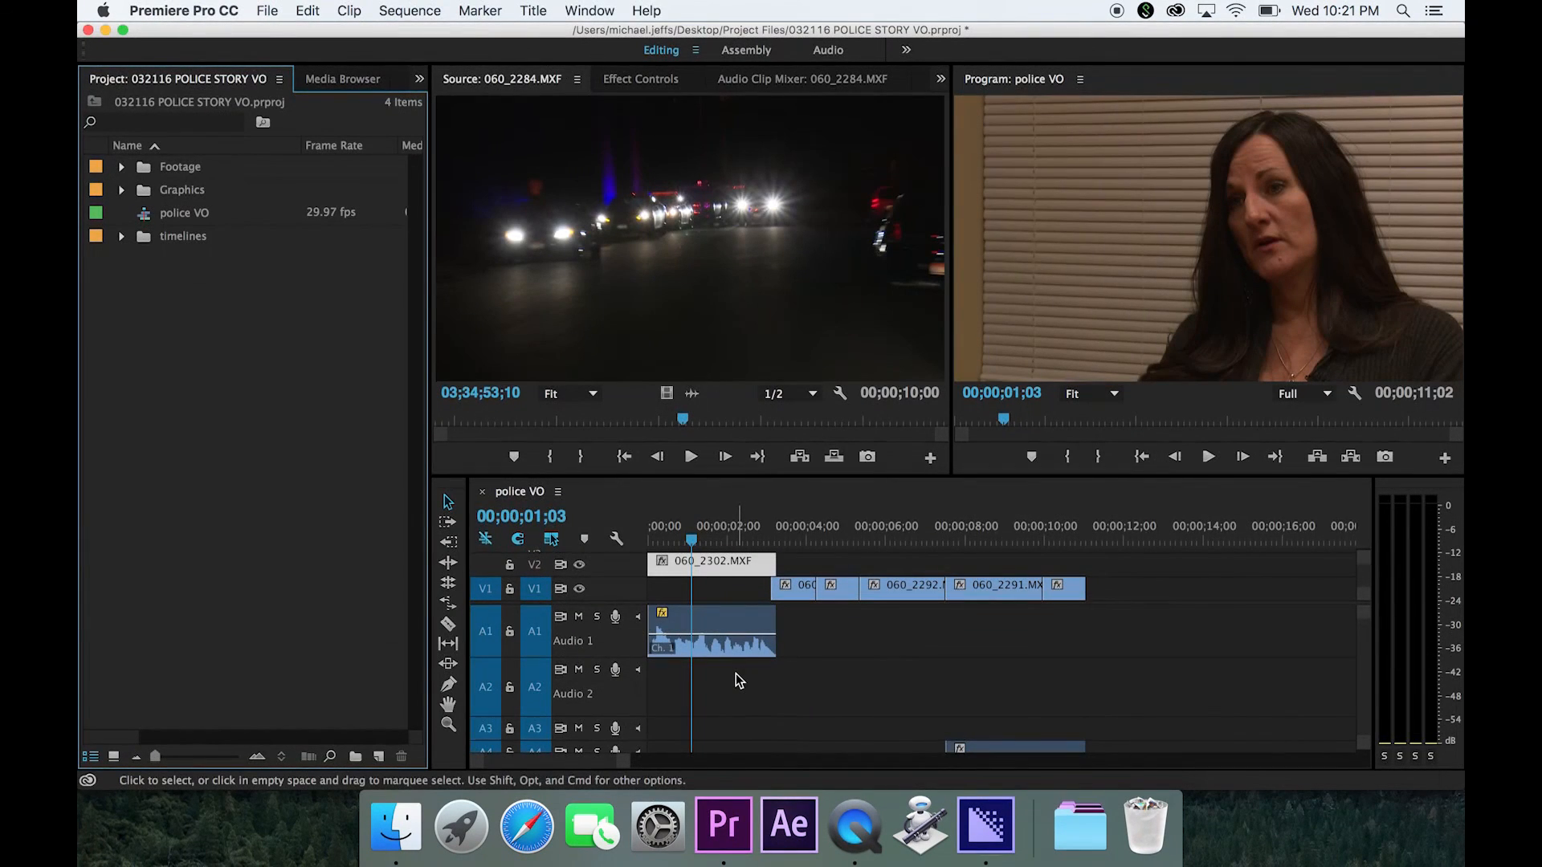